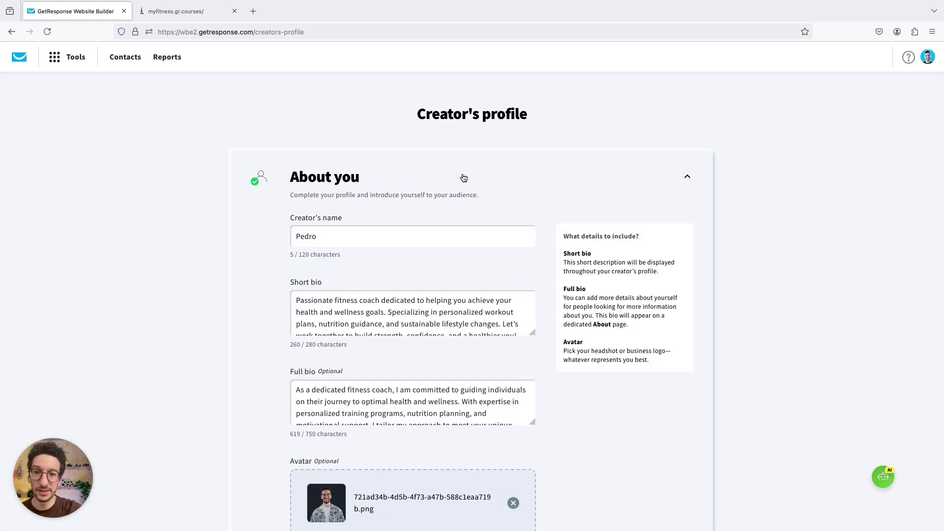
{"action": "scroll", "coordinate": [462, 177], "scroll_direction": "down", "scroll_amount": 2}
{"action": "left_click", "coordinate": [362, 159]}
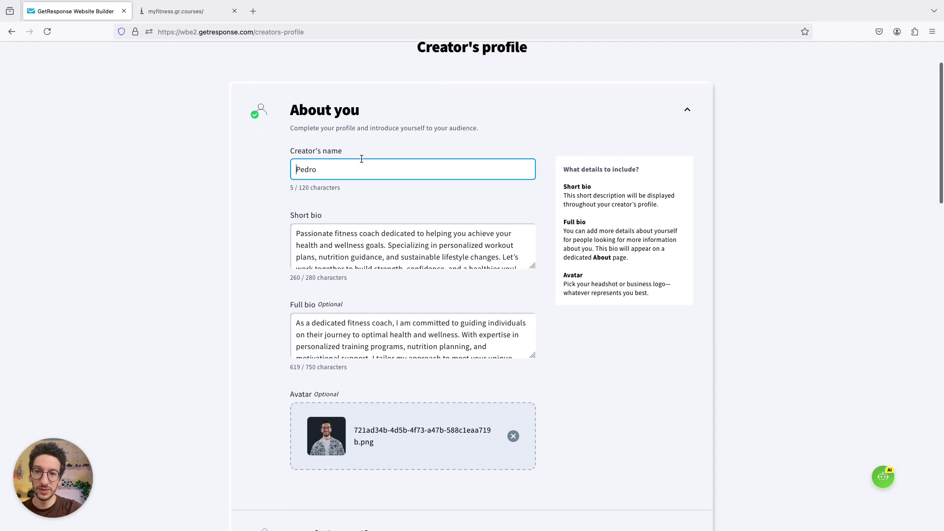
{"action": "left_click", "coordinate": [330, 254]}
{"action": "scroll", "coordinate": [339, 251], "scroll_direction": "down", "scroll_amount": 1}
{"action": "left_click", "coordinate": [345, 334]}
{"action": "scroll", "coordinate": [344, 334], "scroll_direction": "down", "scroll_amount": 2}
{"action": "scroll", "coordinate": [342, 305], "scroll_direction": "down", "scroll_amount": 1}
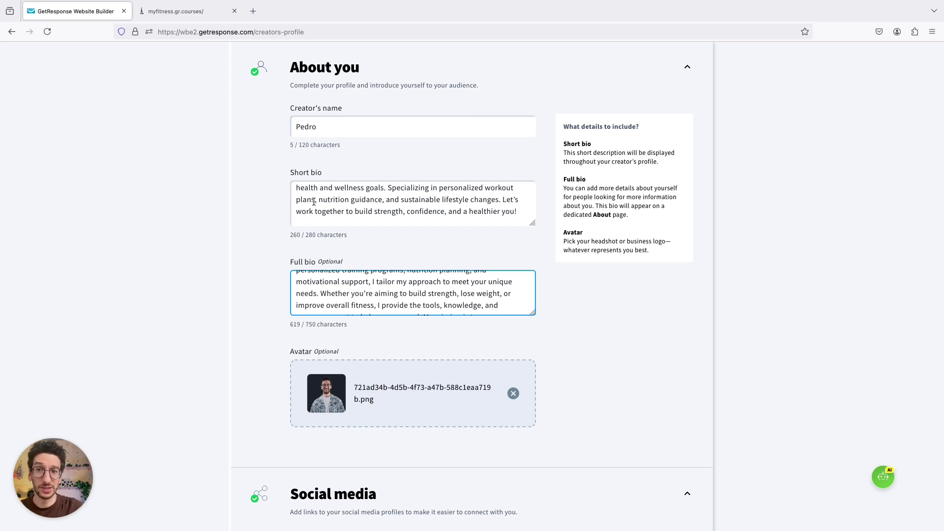
- Open the home page of the public myfitness.gr.courses site and examine the creator card with its photo and short bio
{"action": "left_click", "coordinate": [184, 16]}
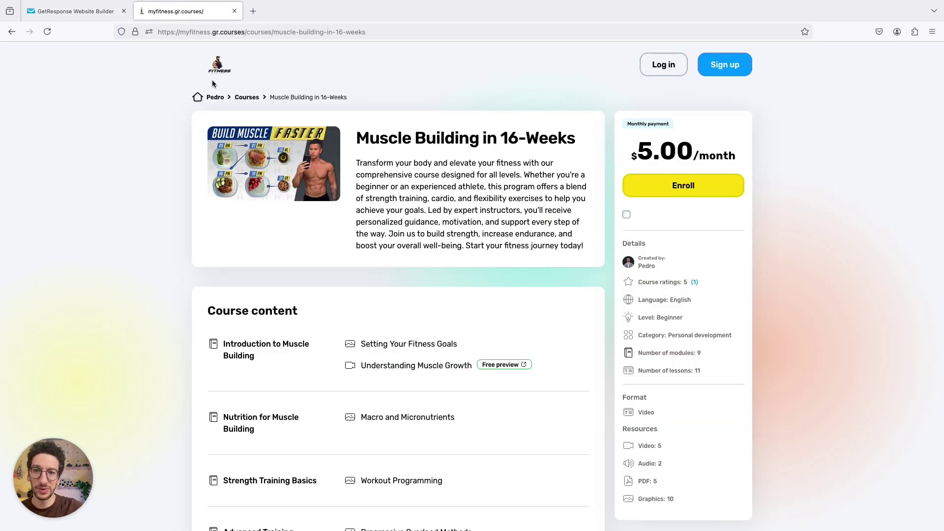
{"action": "left_click", "coordinate": [207, 101]}
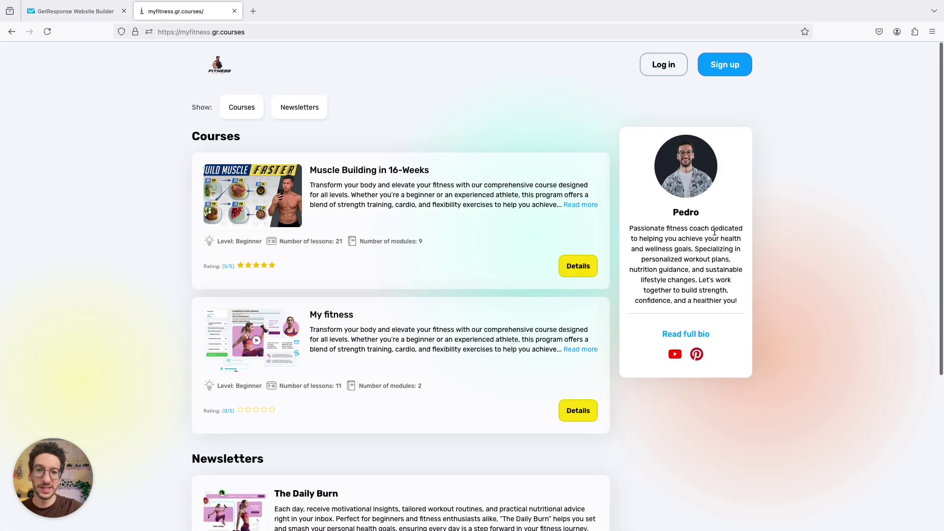
{"action": "scroll", "coordinate": [715, 231], "scroll_direction": "up", "scroll_amount": 5}
{"action": "scroll", "coordinate": [714, 231], "scroll_direction": "up", "scroll_amount": 3}
{"action": "double_click", "coordinate": [646, 196]}
{"action": "triple_click", "coordinate": [655, 268]}
{"action": "scroll", "coordinate": [655, 268], "scroll_direction": "down", "scroll_amount": 5}
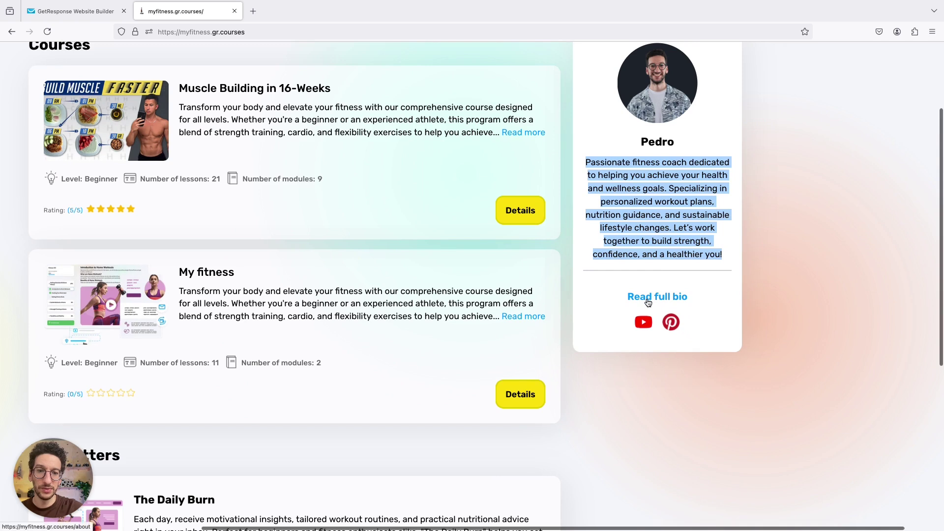
- Read the creator's full bio on the About page and return to the public profile home page
{"action": "left_click", "coordinate": [648, 298]}
{"action": "scroll", "coordinate": [460, 300], "scroll_direction": "down", "scroll_amount": 3}
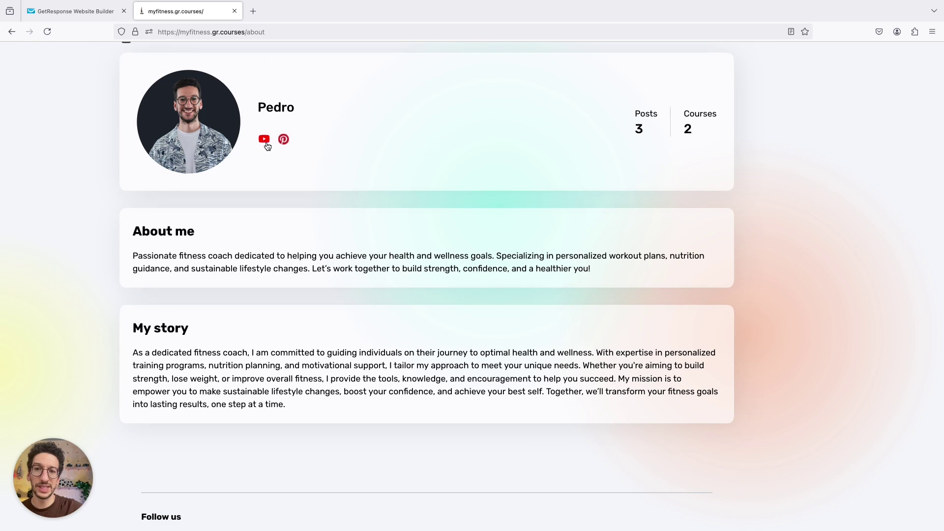
{"action": "scroll", "coordinate": [269, 146], "scroll_direction": "up", "scroll_amount": 2}
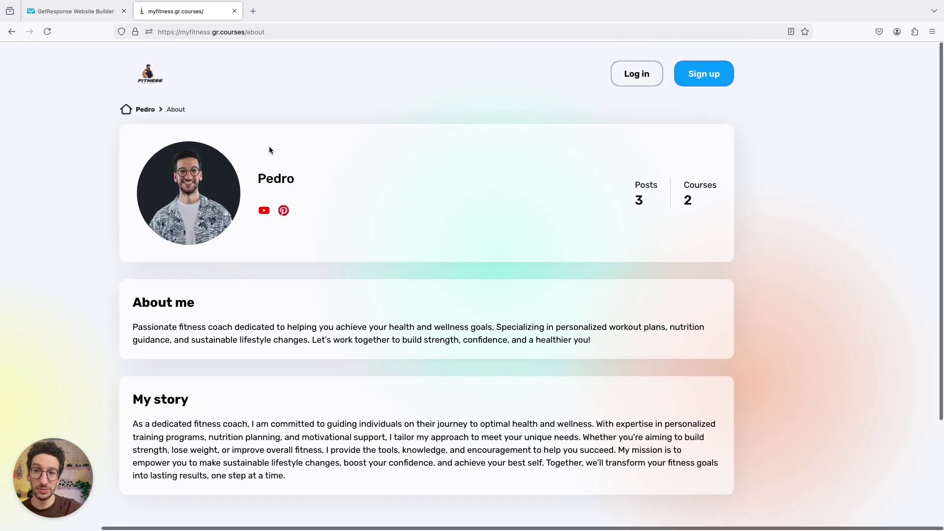
{"action": "left_click", "coordinate": [18, 31]}
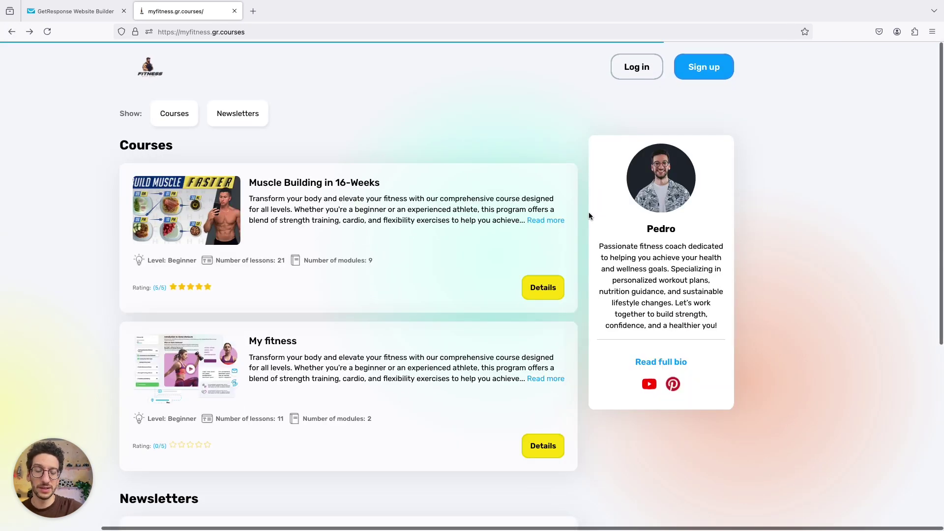
- Return to the profile editor, try adding another social media platform, and delete the blank entry
{"action": "left_click", "coordinate": [87, 18]}
{"action": "scroll", "coordinate": [378, 250], "scroll_direction": "down", "scroll_amount": 1}
{"action": "scroll", "coordinate": [379, 249], "scroll_direction": "down", "scroll_amount": 6}
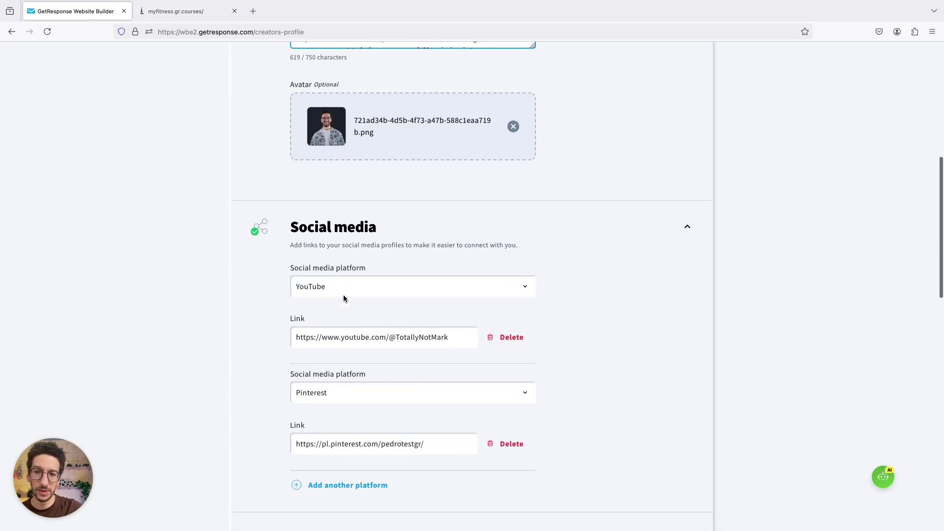
{"action": "left_click", "coordinate": [361, 405]}
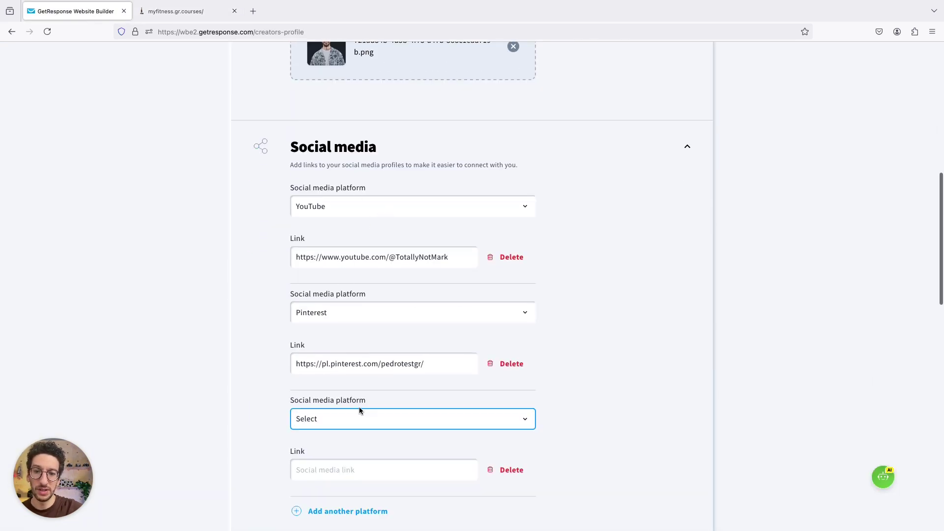
{"action": "left_click", "coordinate": [344, 416]}
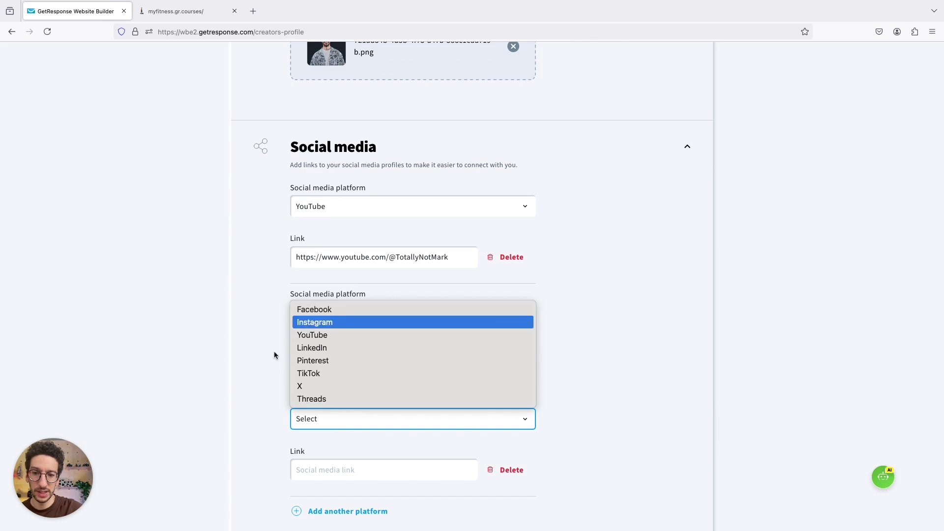
{"action": "left_click", "coordinate": [254, 389]}
{"action": "scroll", "coordinate": [501, 297], "scroll_direction": "down", "scroll_amount": 2}
{"action": "left_click", "coordinate": [512, 365]}
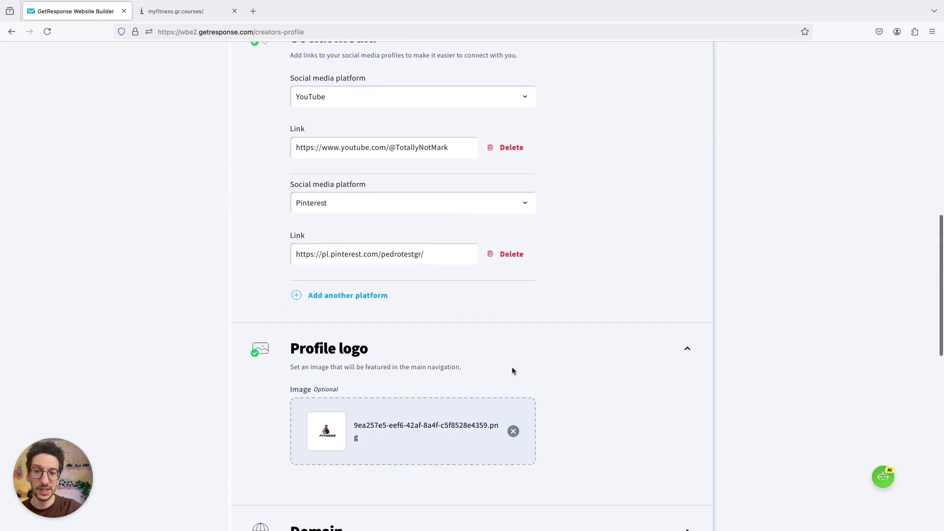
- Examine the Profile logo section and check how the logo looks in the public site's header
{"action": "scroll", "coordinate": [267, 372], "scroll_direction": "down", "scroll_amount": 1}
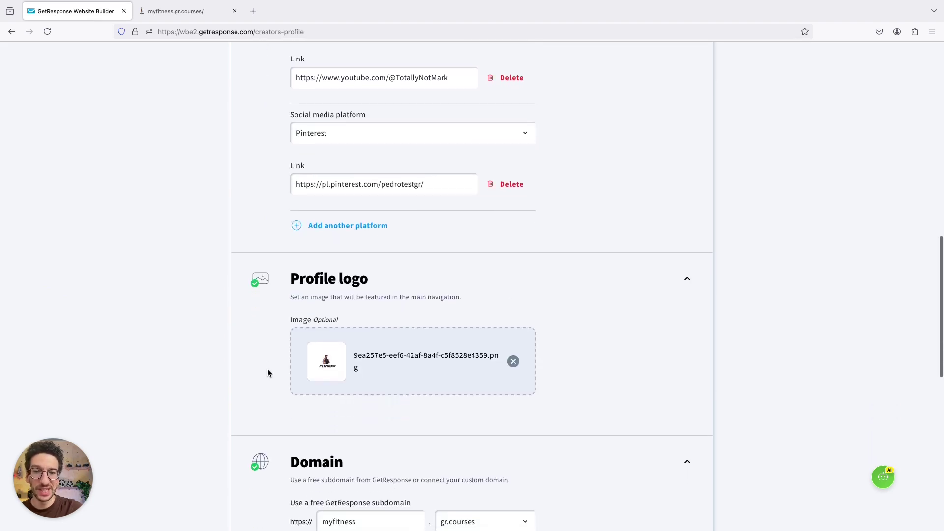
{"action": "scroll", "coordinate": [268, 373], "scroll_direction": "down", "scroll_amount": 2}
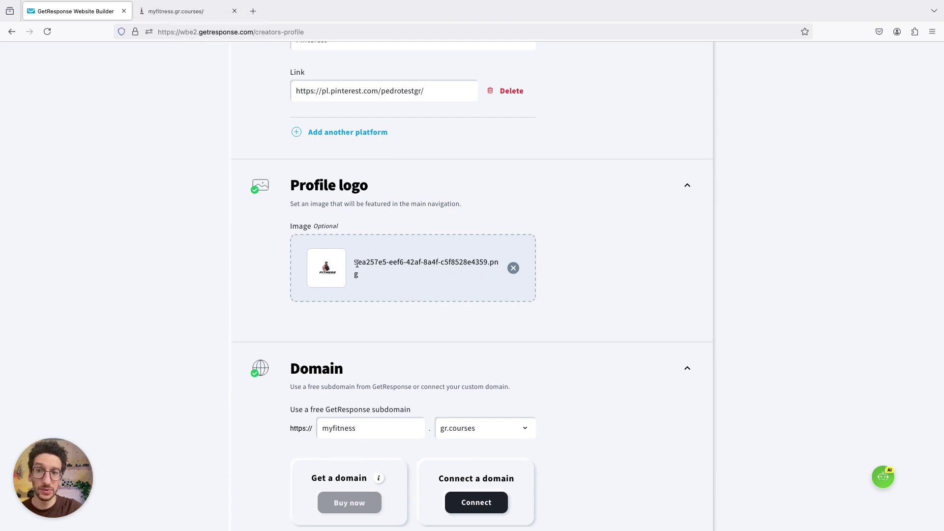
{"action": "left_click", "coordinate": [181, 15]}
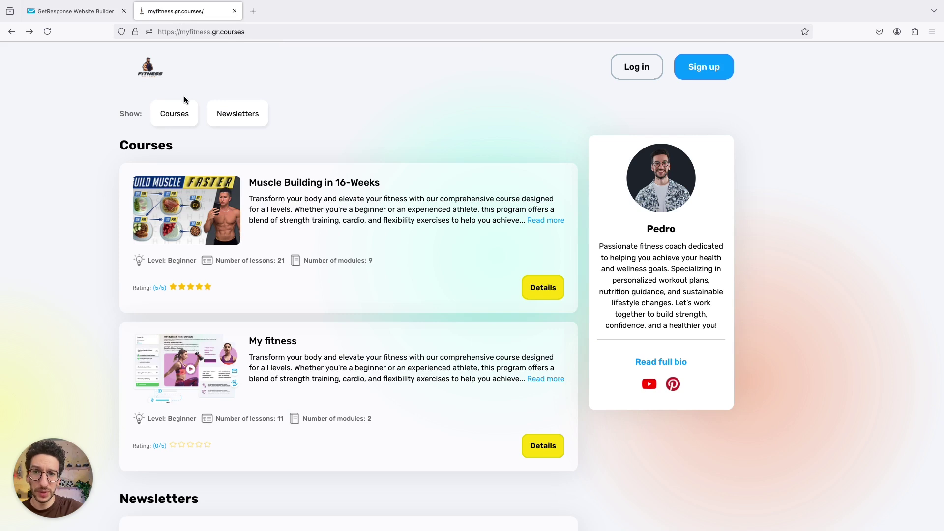
{"action": "scroll", "coordinate": [142, 67], "scroll_direction": "up", "scroll_amount": 5}
{"action": "scroll", "coordinate": [142, 66], "scroll_direction": "down", "scroll_amount": 5}
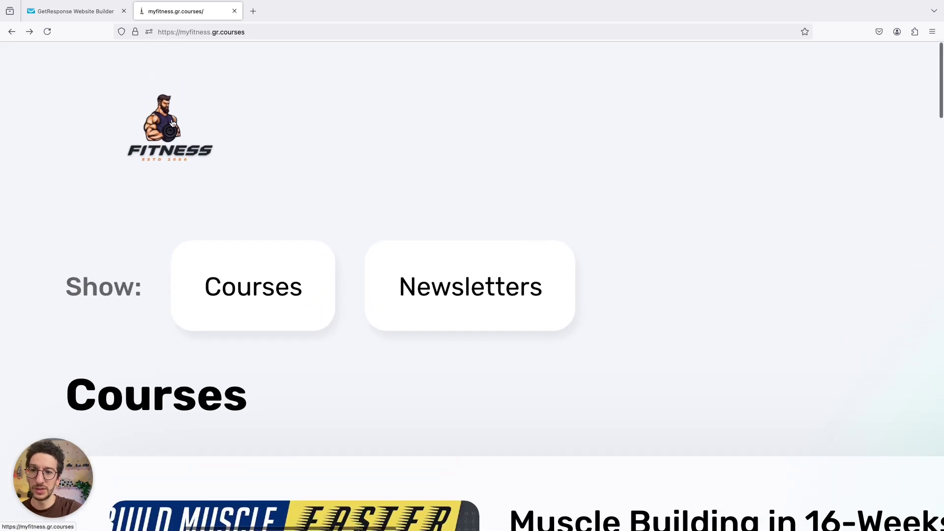
{"action": "scroll", "coordinate": [202, 138], "scroll_direction": "down", "scroll_amount": 1}
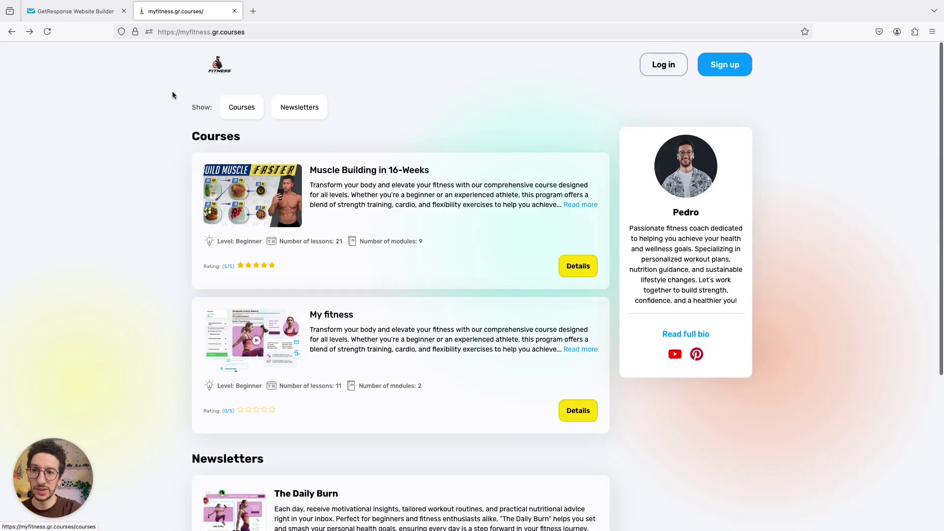
- Review the Domain and SEO settings in the profile editor, switching "Don't index in search engines" on and back off
{"action": "left_click", "coordinate": [69, 10]}
{"action": "scroll", "coordinate": [210, 312], "scroll_direction": "down", "scroll_amount": 5}
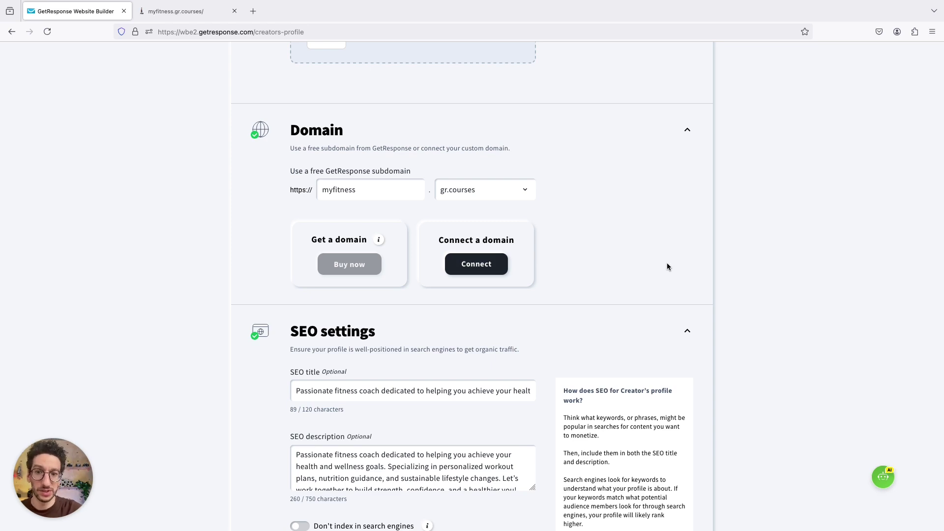
{"action": "scroll", "coordinate": [667, 265], "scroll_direction": "down", "scroll_amount": 3}
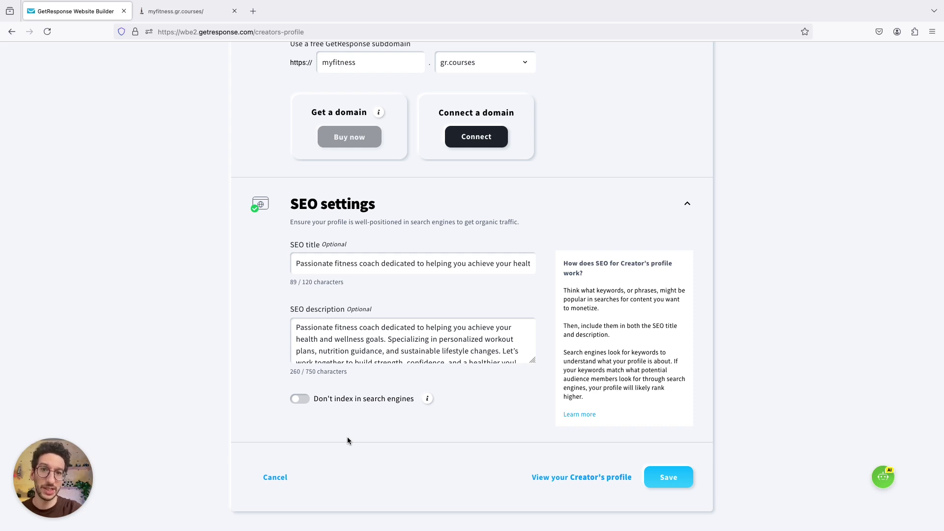
{"action": "left_click", "coordinate": [302, 405]}
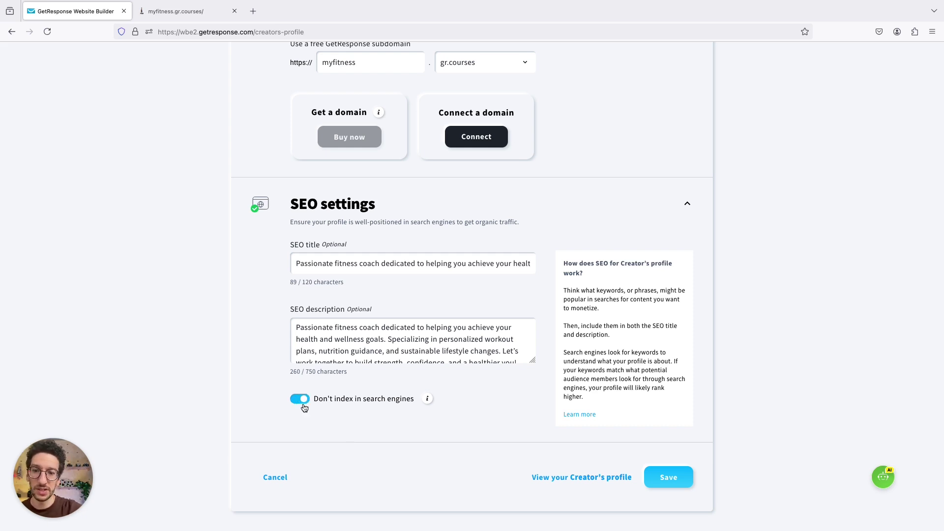
{"action": "left_click", "coordinate": [304, 401]}
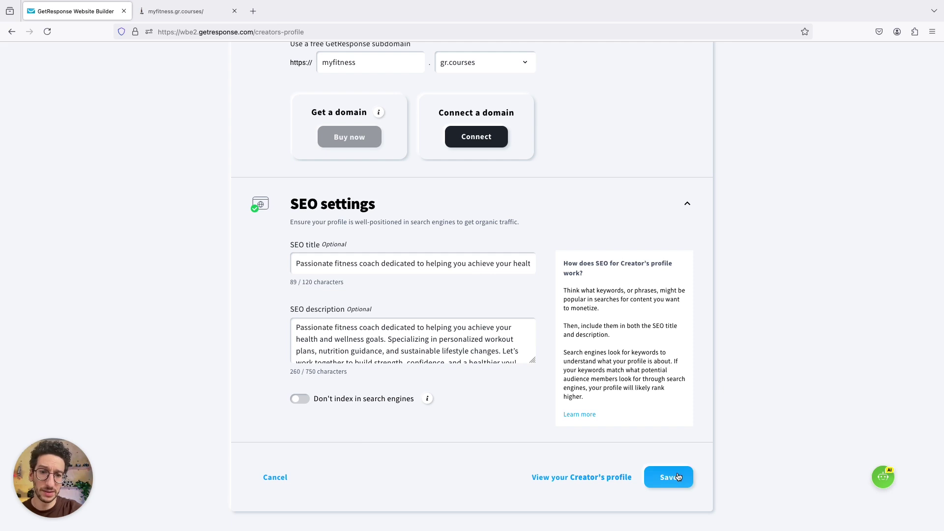
{"action": "left_click", "coordinate": [597, 481]}
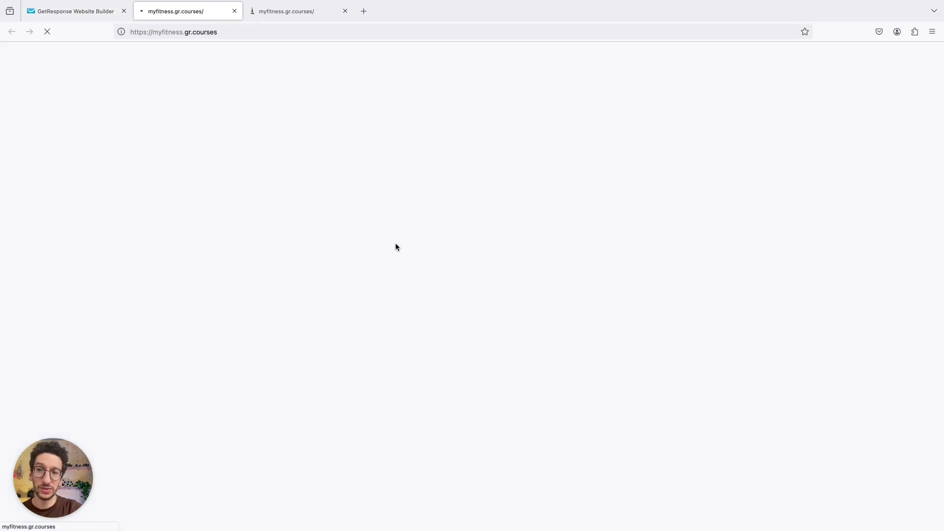
{"action": "scroll", "coordinate": [239, 217], "scroll_direction": "down", "scroll_amount": 4}
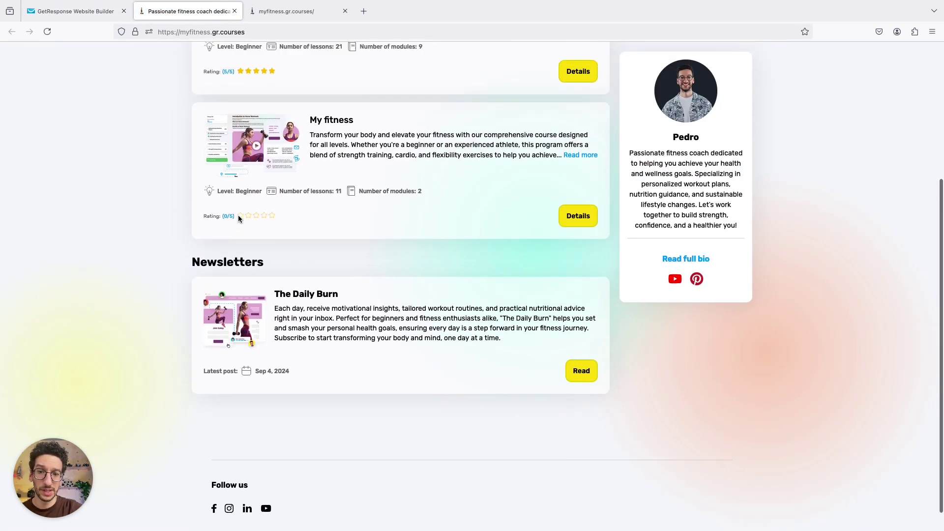
{"action": "scroll", "coordinate": [238, 215], "scroll_direction": "up", "scroll_amount": 5}
{"action": "left_click", "coordinate": [234, 11]}
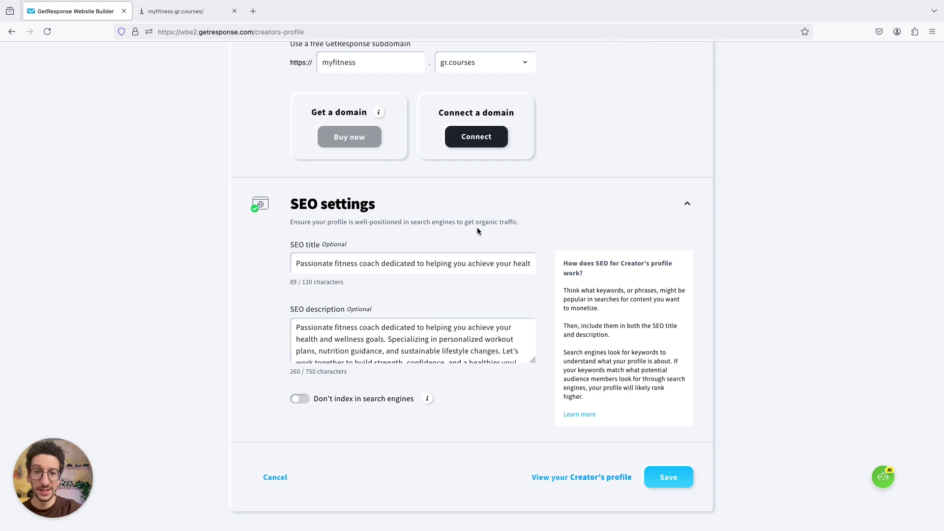
{"action": "left_click", "coordinate": [673, 480]}
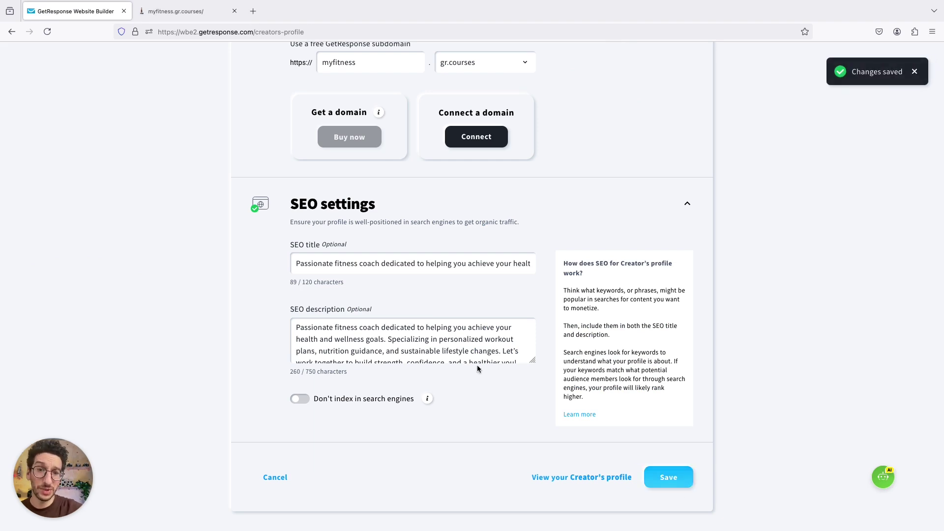
{"action": "scroll", "coordinate": [184, 310], "scroll_direction": "up", "scroll_amount": 15}
{"action": "scroll", "coordinate": [184, 309], "scroll_direction": "up", "scroll_amount": 1}
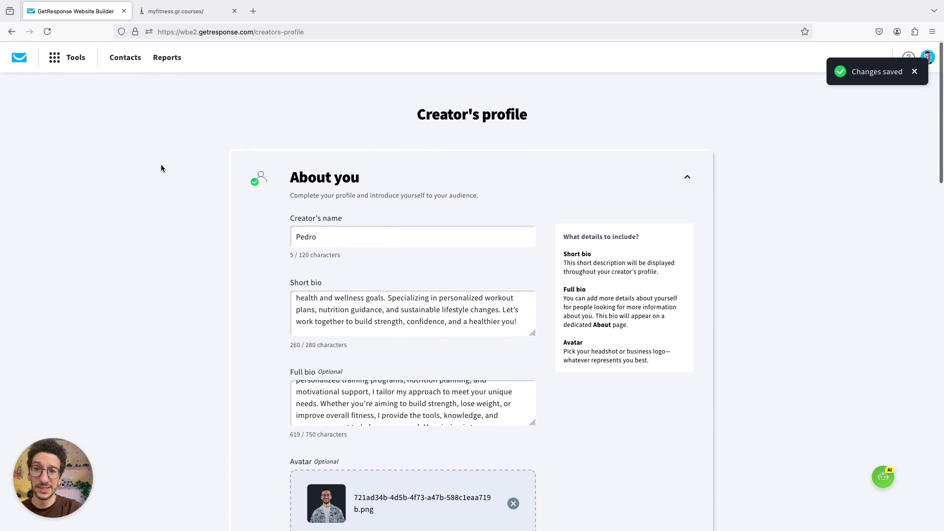
- Go to the Courses tool and create a new course
{"action": "left_click", "coordinate": [70, 57]}
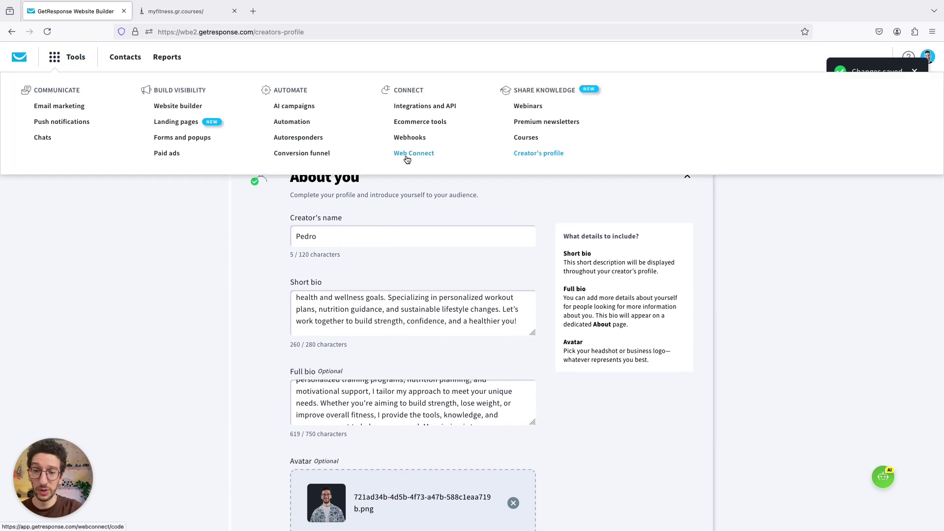
{"action": "left_click", "coordinate": [525, 138]}
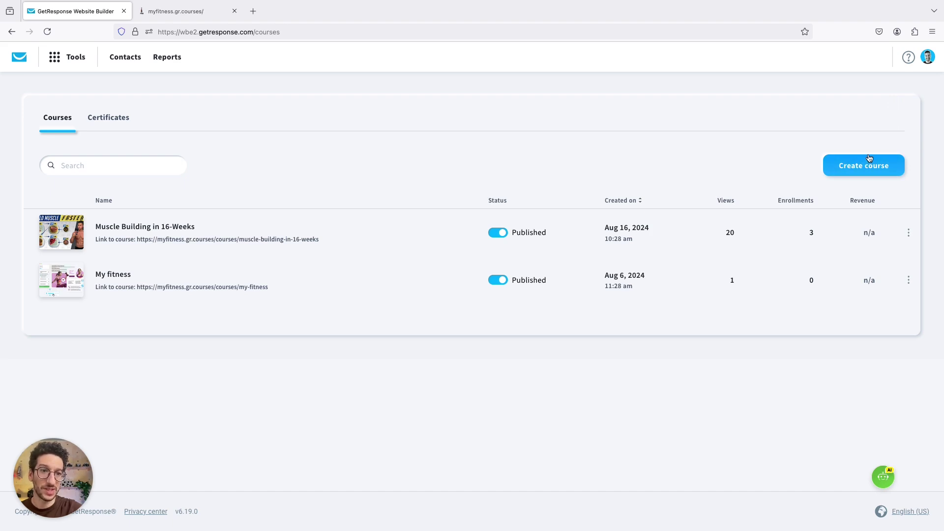
{"action": "left_click", "coordinate": [856, 166]}
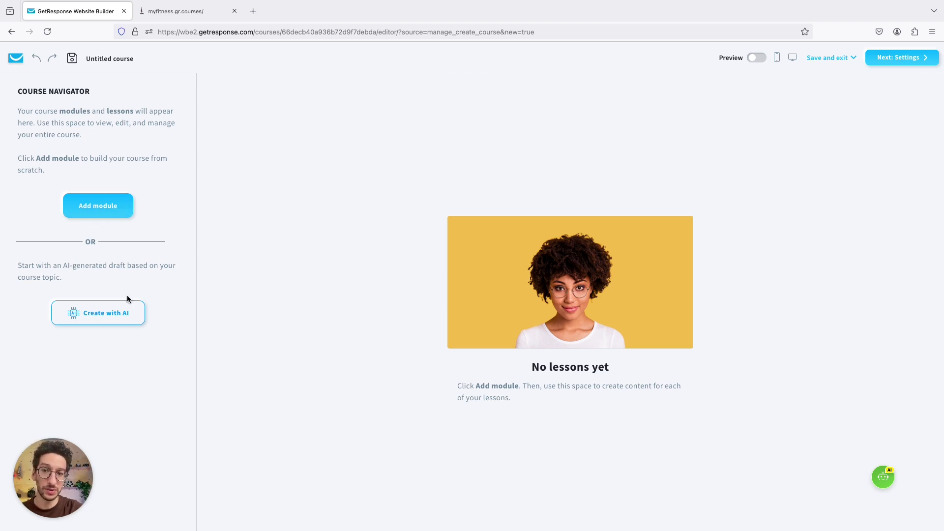
- Generate the course structure with AI on the topic "muscle building in 32-weeks" and look over the resulting modules
{"action": "left_click", "coordinate": [136, 313]}
{"action": "left_click", "coordinate": [413, 297]}
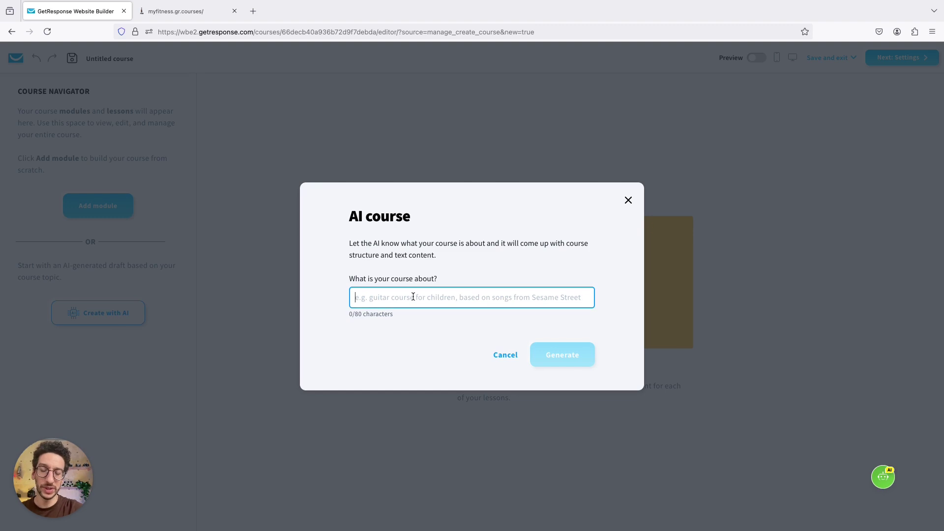
{"action": "type", "text": "m"}
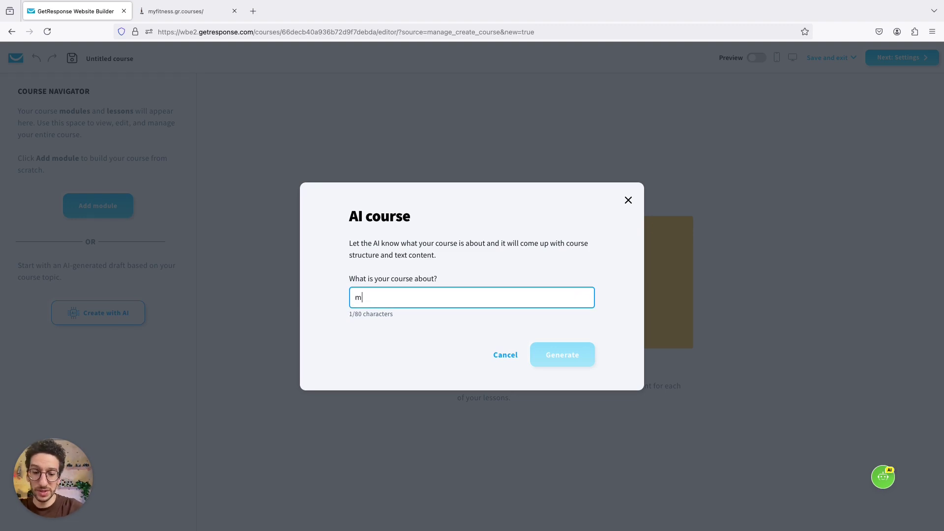
{"action": "type", "text": "uscle building "}
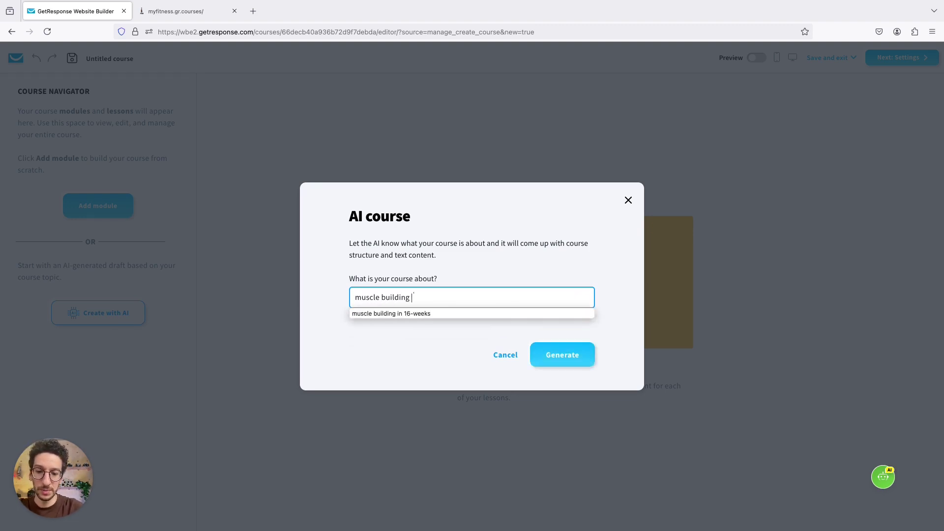
{"action": "type", "text": "in 32-weeks"}
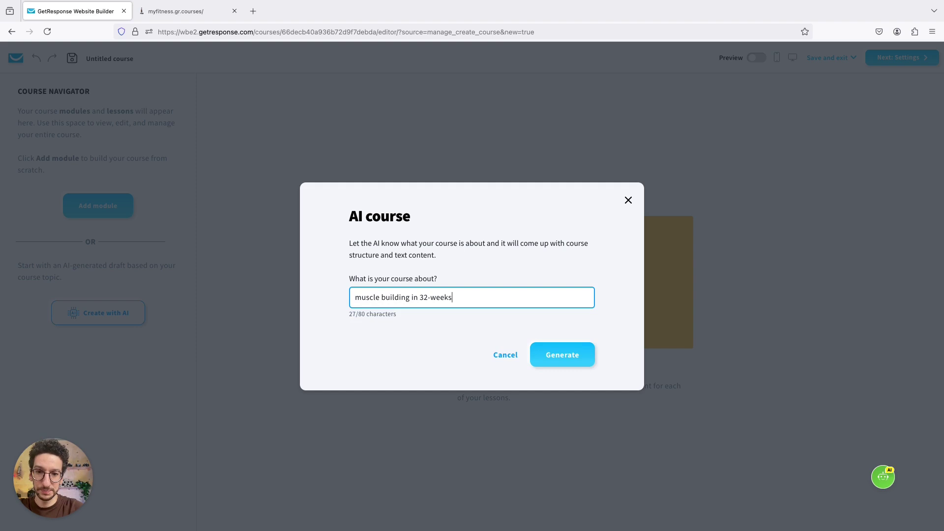
{"action": "left_click", "coordinate": [572, 361]}
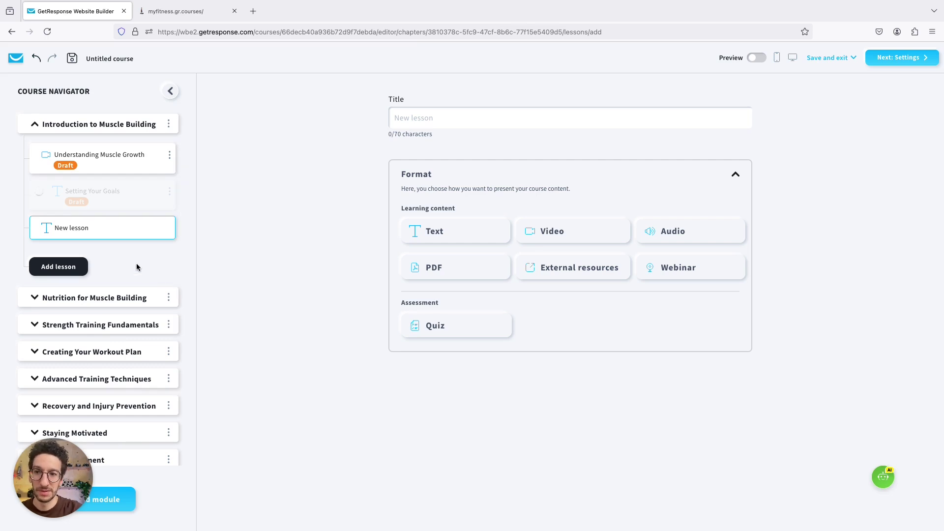
{"action": "scroll", "coordinate": [116, 236], "scroll_direction": "down", "scroll_amount": 2}
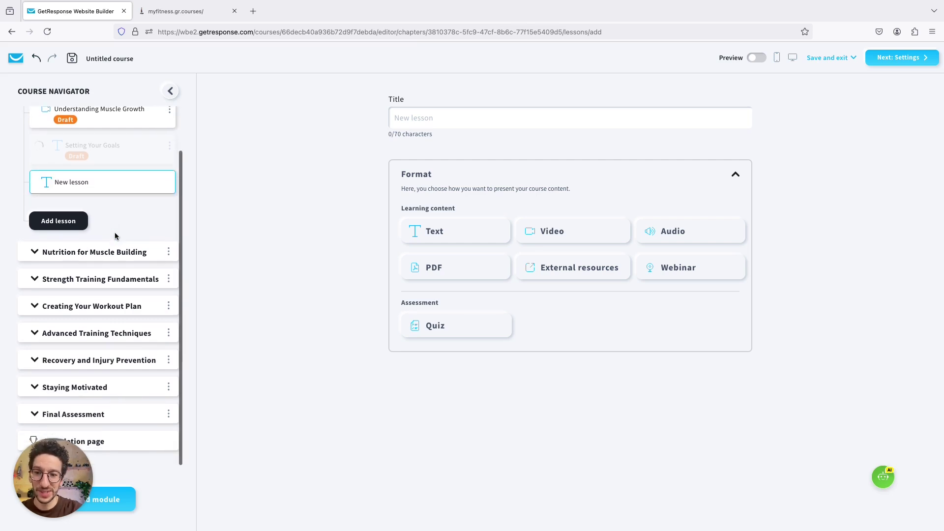
- Open the Understanding Muscle Growth lesson in the Introduction to Muscle Building module and attach the stored CleanShot video from Files and images
{"action": "scroll", "coordinate": [114, 232], "scroll_direction": "up", "scroll_amount": 2}
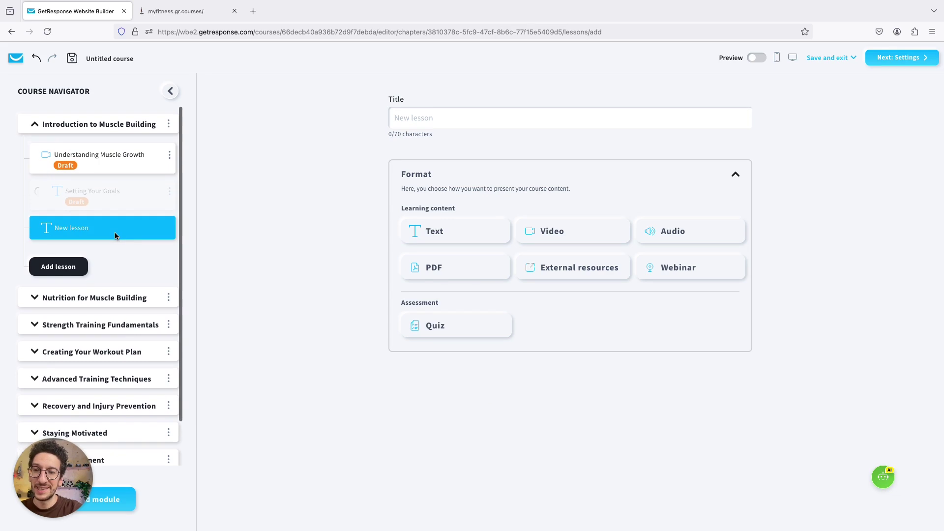
{"action": "left_click", "coordinate": [35, 126]}
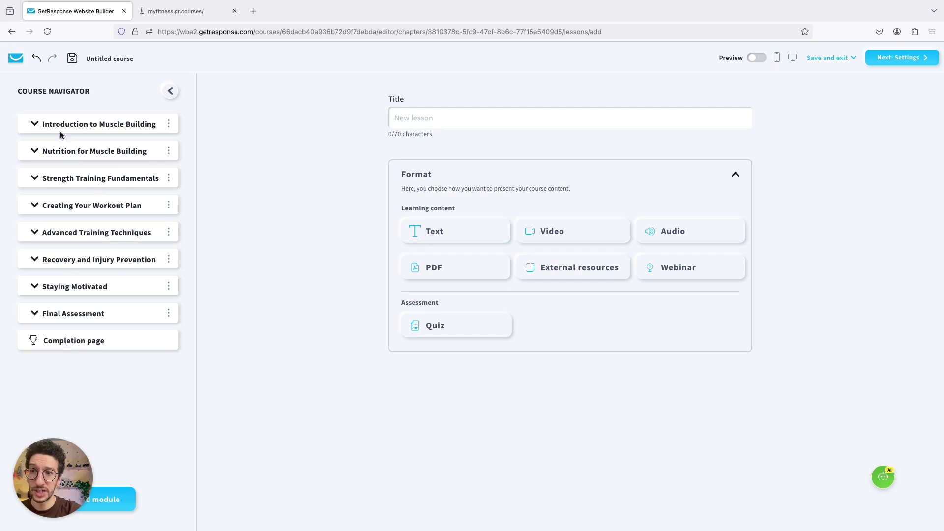
{"action": "left_click", "coordinate": [36, 125]}
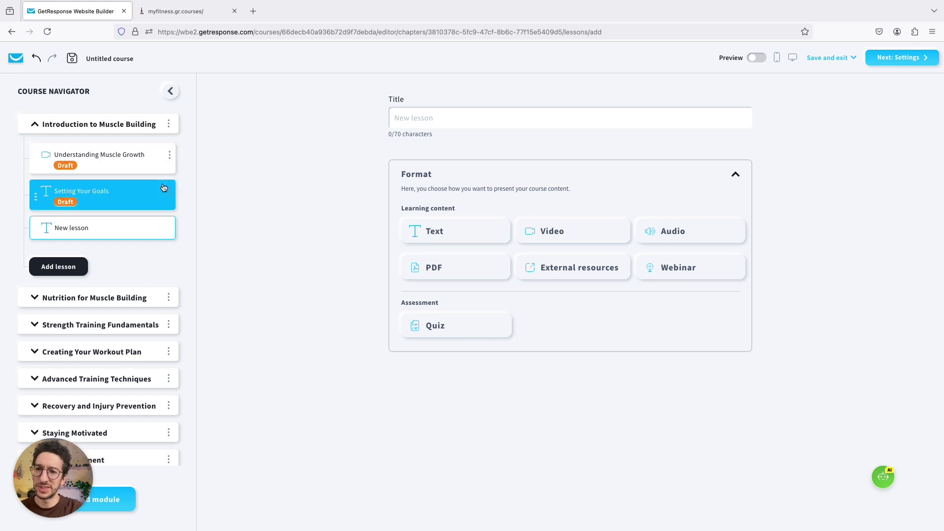
{"action": "left_click", "coordinate": [97, 165]}
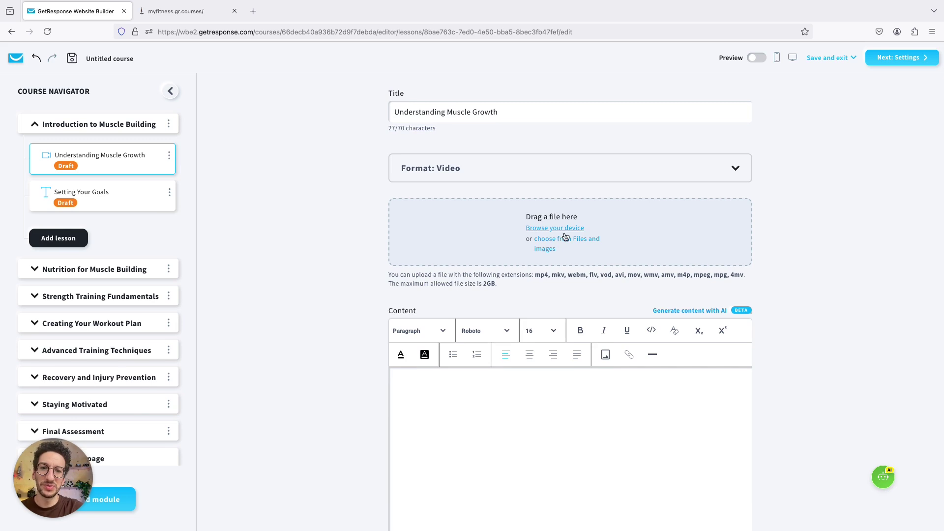
{"action": "left_click", "coordinate": [559, 239]}
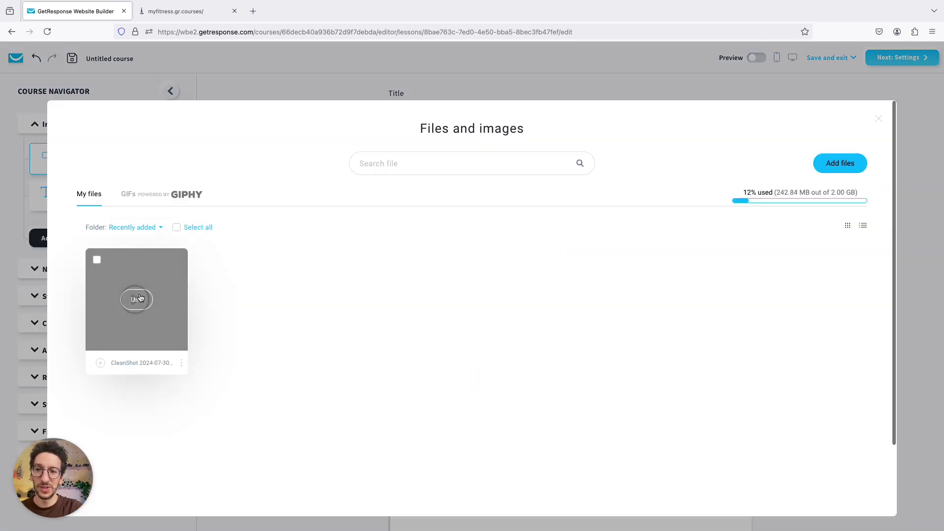
{"action": "left_click", "coordinate": [139, 298]}
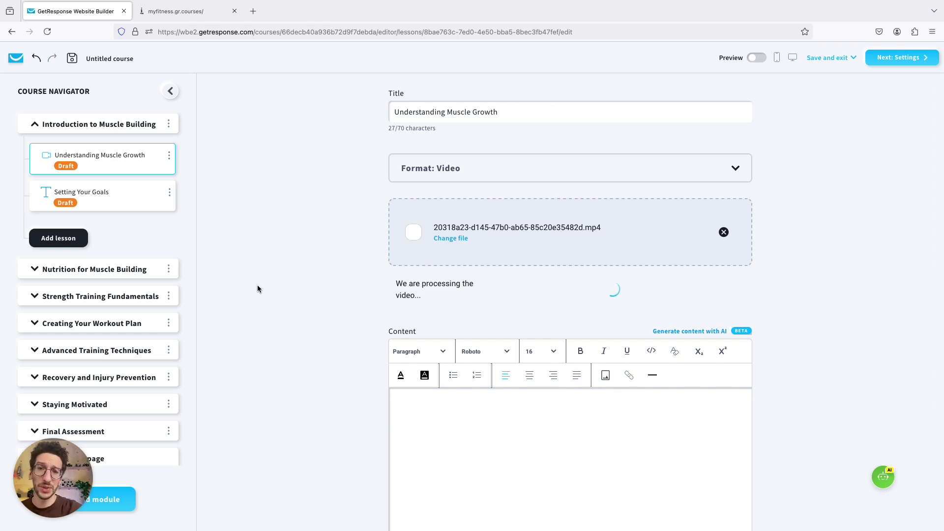
- Generate the lesson's text content with AI on the topic "undrstanding muscle growth (introduction)"
{"action": "scroll", "coordinate": [257, 285], "scroll_direction": "down", "scroll_amount": 2}
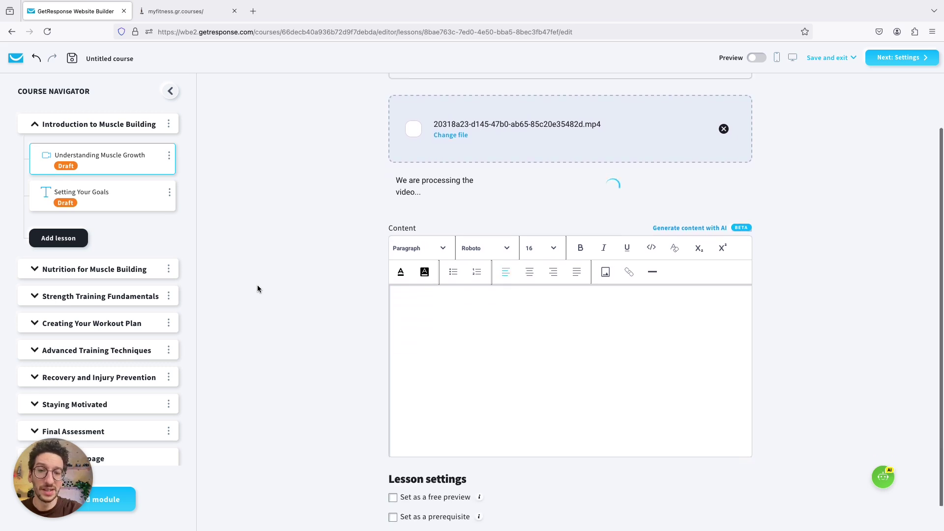
{"action": "left_click", "coordinate": [422, 377]}
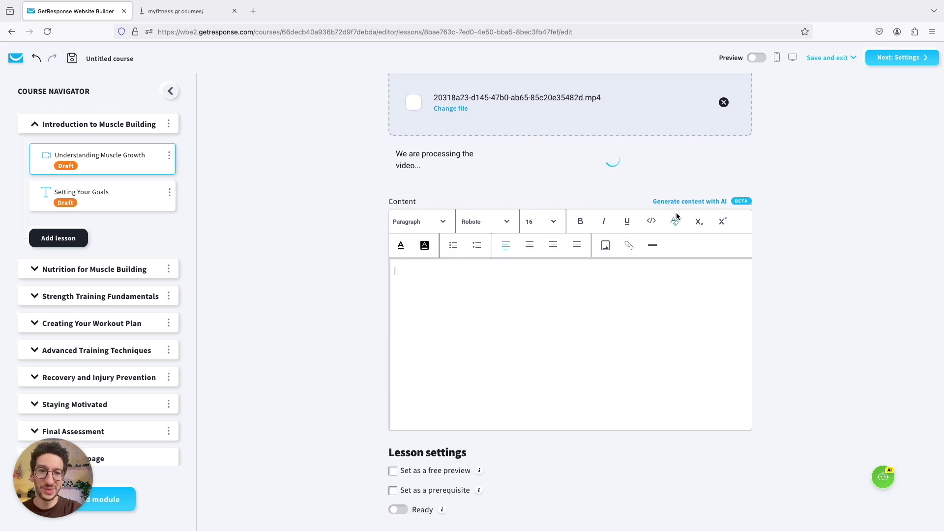
{"action": "left_click", "coordinate": [688, 202]}
{"action": "left_click", "coordinate": [483, 278]}
{"action": "type", "text": "undrstanding "}
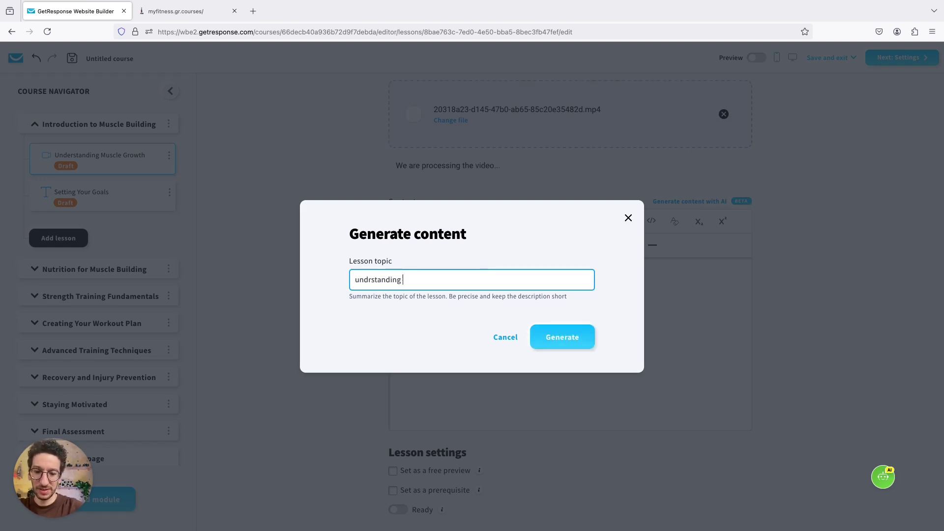
{"action": "type", "text": "muscle growth (introduction"}
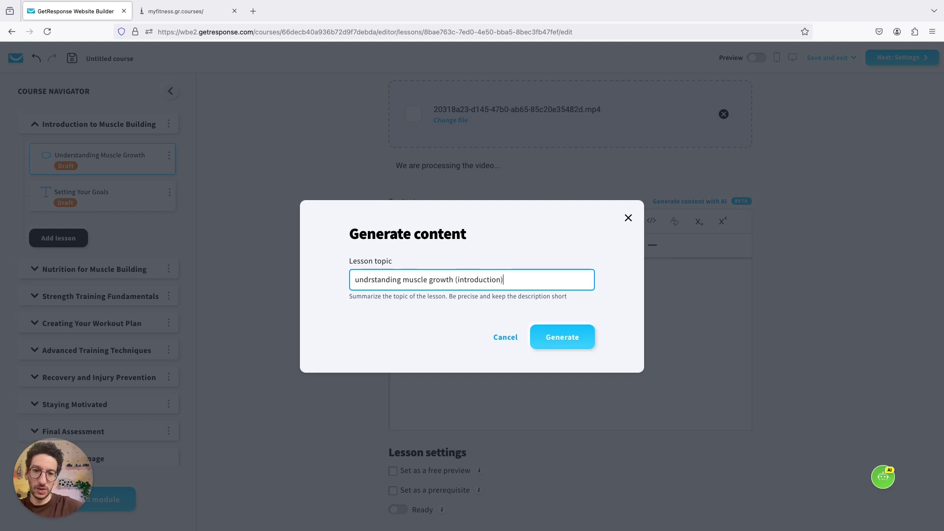
{"action": "left_click", "coordinate": [582, 331]}
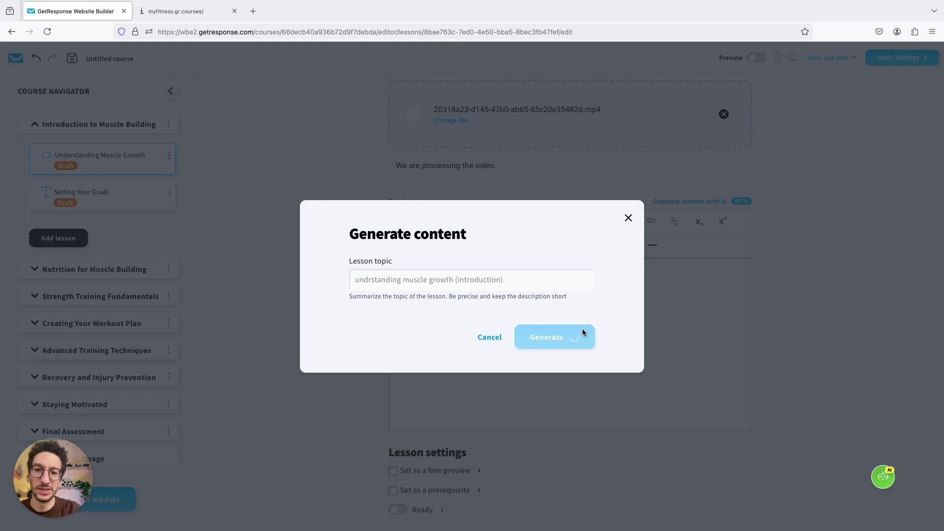
- Read through the AI-generated lesson text from the introduction to the Conclusion, highlighting the Conclusion section
{"action": "scroll", "coordinate": [516, 359], "scroll_direction": "up", "scroll_amount": 2}
{"action": "scroll", "coordinate": [516, 359], "scroll_direction": "down", "scroll_amount": 3}
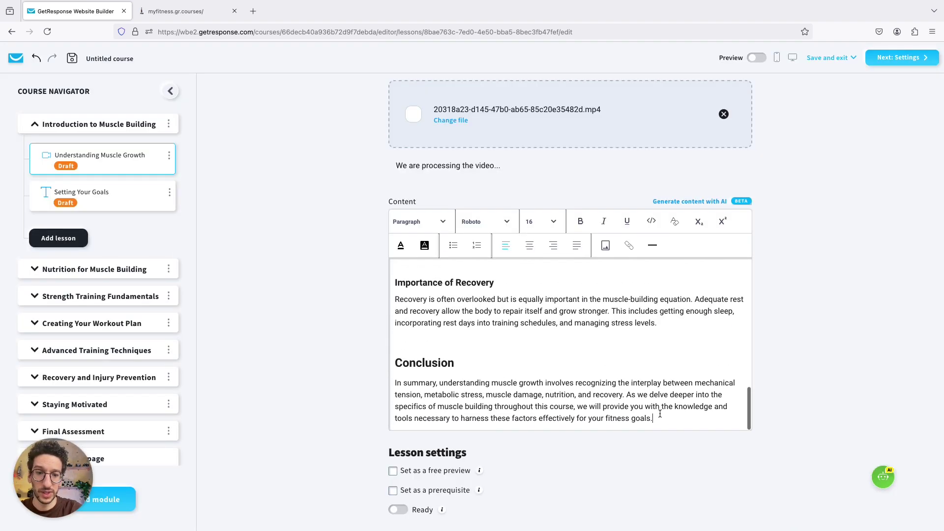
{"action": "left_click_drag", "start_coordinate": [663, 419], "coordinate": [387, 360]}
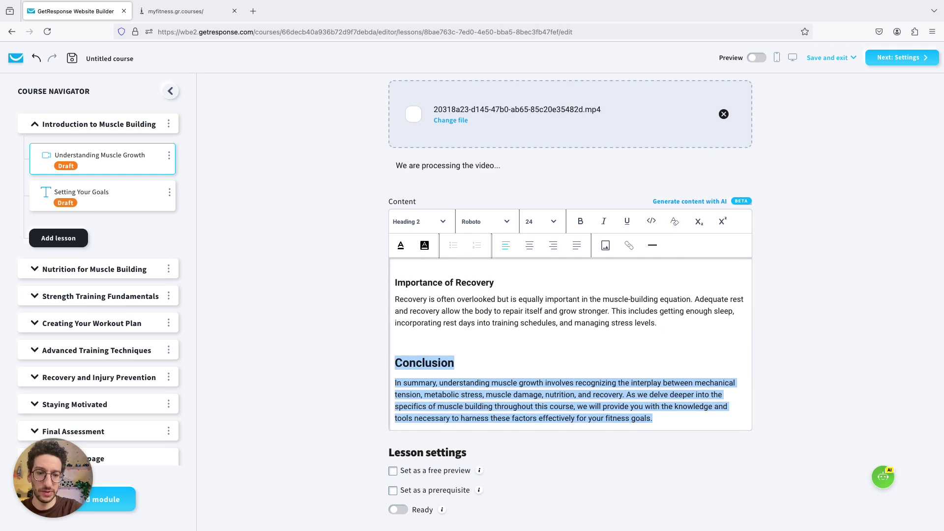
{"action": "scroll", "coordinate": [570, 344], "scroll_direction": "up", "scroll_amount": 3}
{"action": "scroll", "coordinate": [396, 324], "scroll_direction": "up", "scroll_amount": 3}
{"action": "scroll", "coordinate": [396, 324], "scroll_direction": "up", "scroll_amount": 3}
{"action": "scroll", "coordinate": [789, 123], "scroll_direction": "up", "scroll_amount": 2}
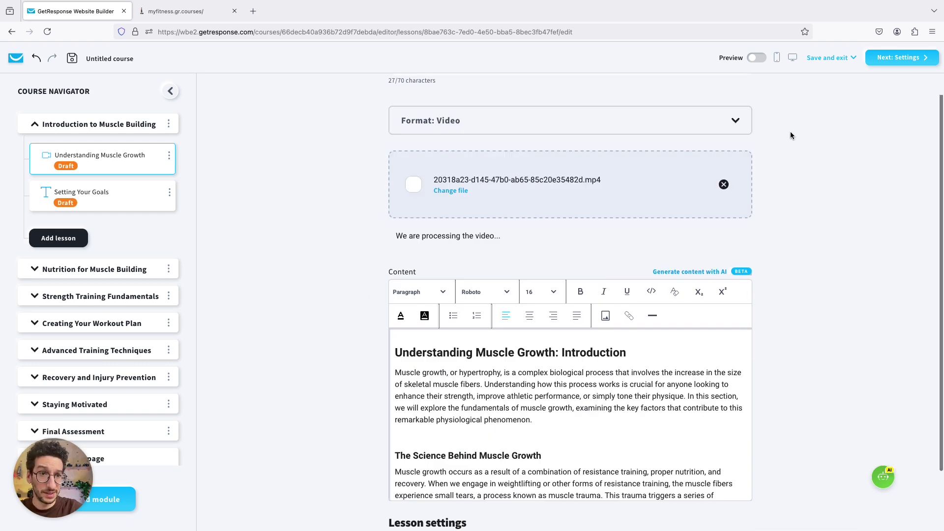
{"action": "scroll", "coordinate": [777, 125], "scroll_direction": "up", "scroll_amount": 1}
- Preview the Understanding Muscle Growth lesson with its video and text, and return to editing
{"action": "left_click", "coordinate": [757, 58]}
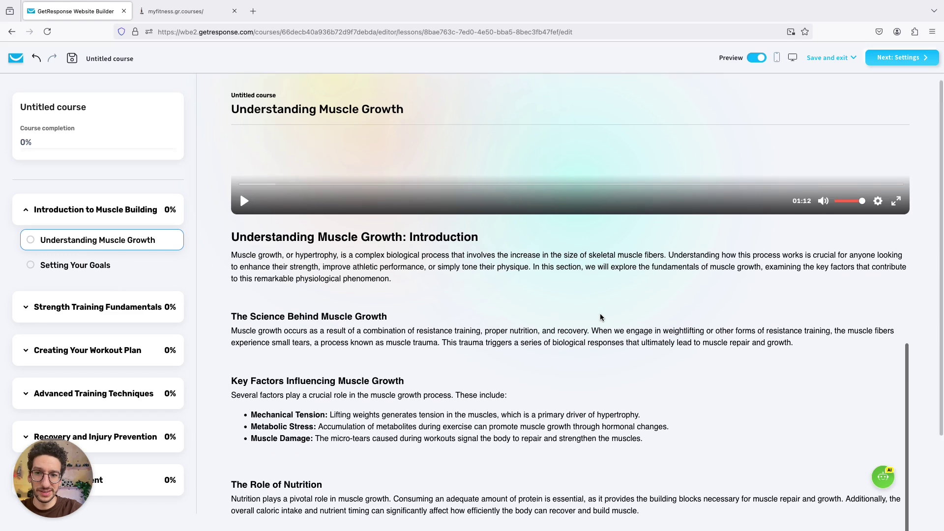
{"action": "scroll", "coordinate": [600, 317], "scroll_direction": "down", "scroll_amount": 3}
{"action": "scroll", "coordinate": [590, 315], "scroll_direction": "up", "scroll_amount": 1}
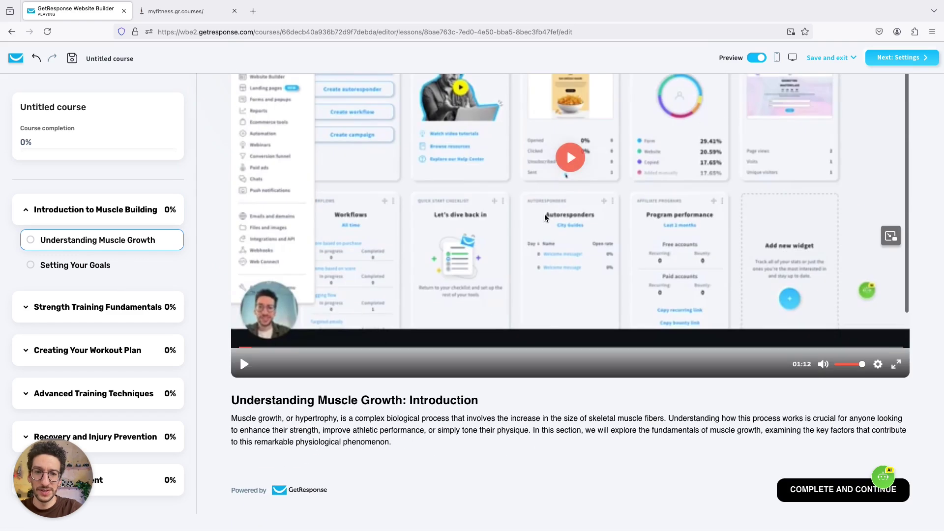
{"action": "scroll", "coordinate": [556, 313], "scroll_direction": "up", "scroll_amount": 2}
{"action": "scroll", "coordinate": [491, 305], "scroll_direction": "down", "scroll_amount": 7}
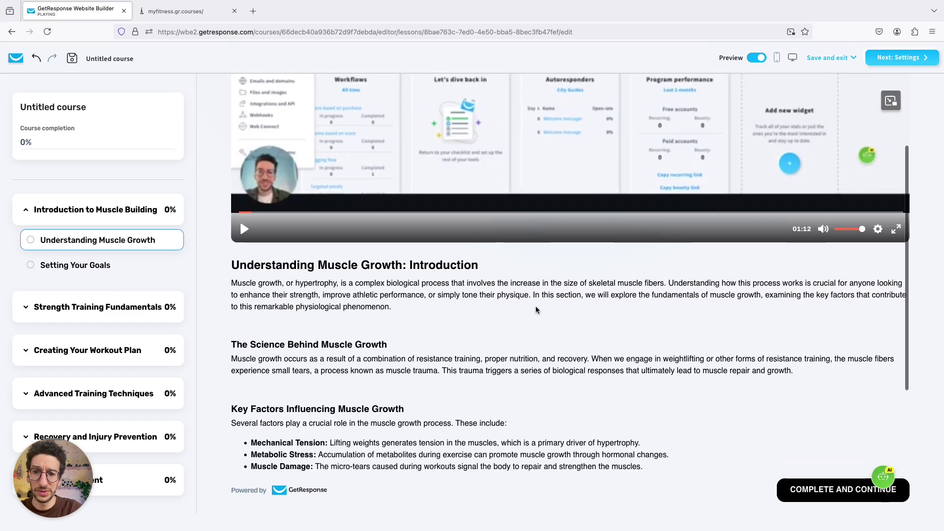
{"action": "scroll", "coordinate": [492, 295], "scroll_direction": "up", "scroll_amount": 7}
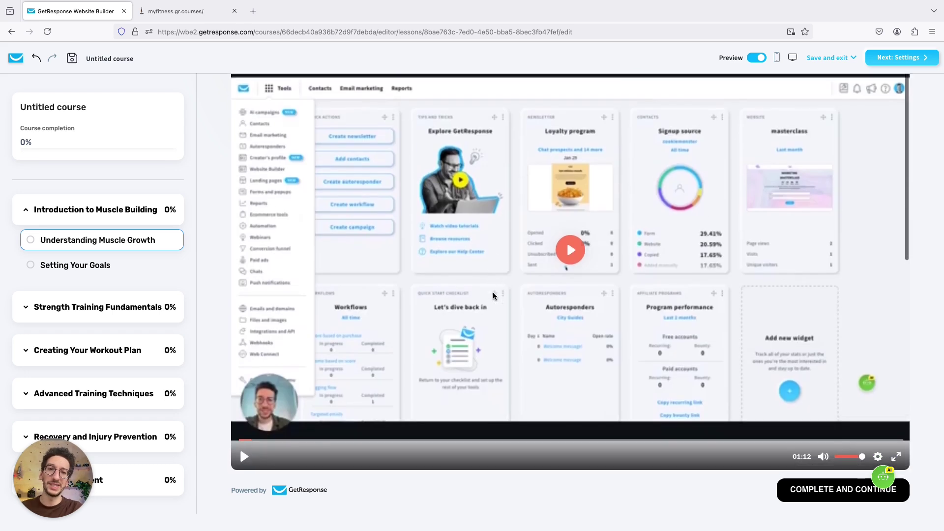
{"action": "left_click", "coordinate": [758, 58]}
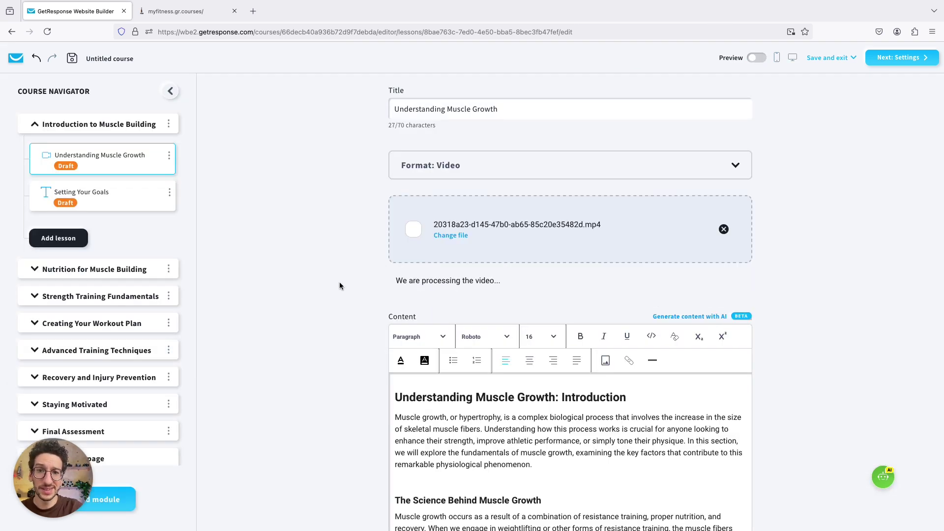
- Set the Understanding Muscle Growth lesson as a free preview
{"action": "scroll", "coordinate": [340, 283], "scroll_direction": "down", "scroll_amount": 2}
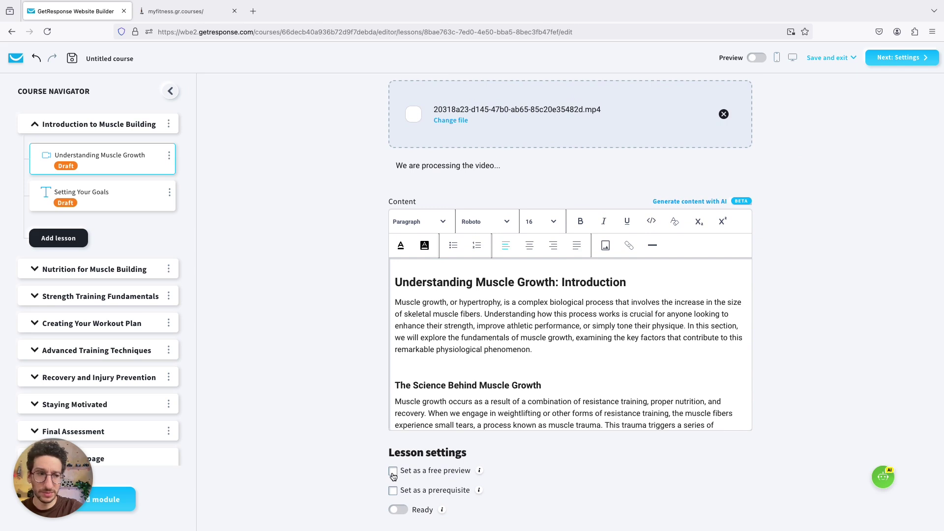
{"action": "left_click", "coordinate": [398, 475]}
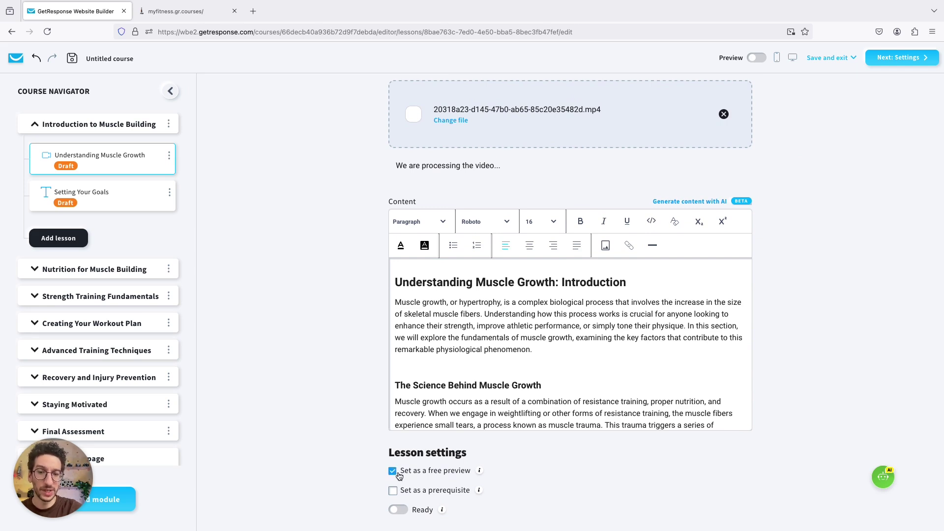
- View and briefly play the free preview lesson of the published Muscle Building in 16-Weeks course, close it, and return to the course editor
{"action": "left_click", "coordinate": [192, 15]}
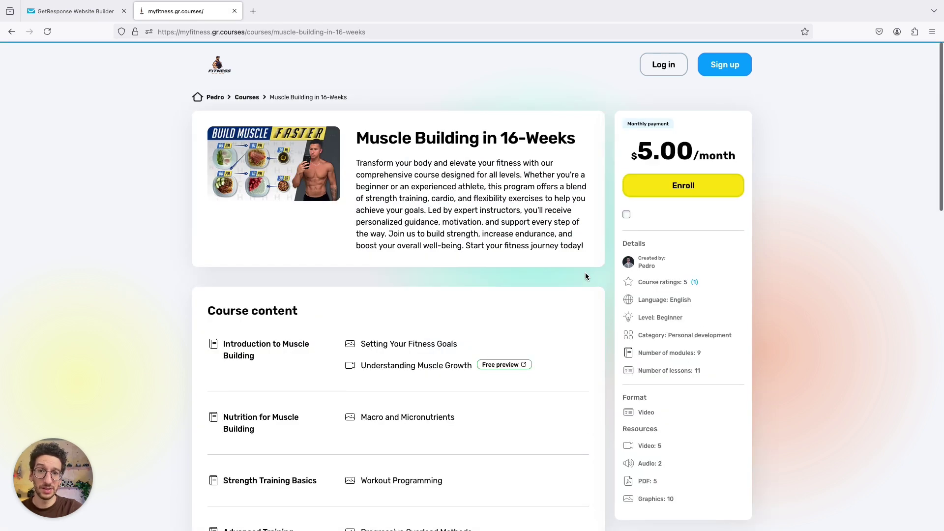
{"action": "scroll", "coordinate": [511, 300], "scroll_direction": "down", "scroll_amount": 2}
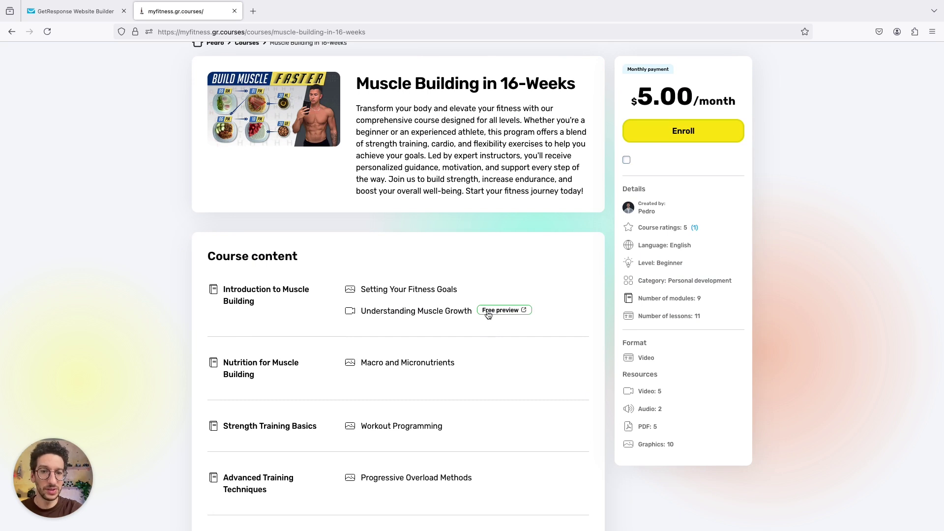
{"action": "left_click", "coordinate": [518, 315]}
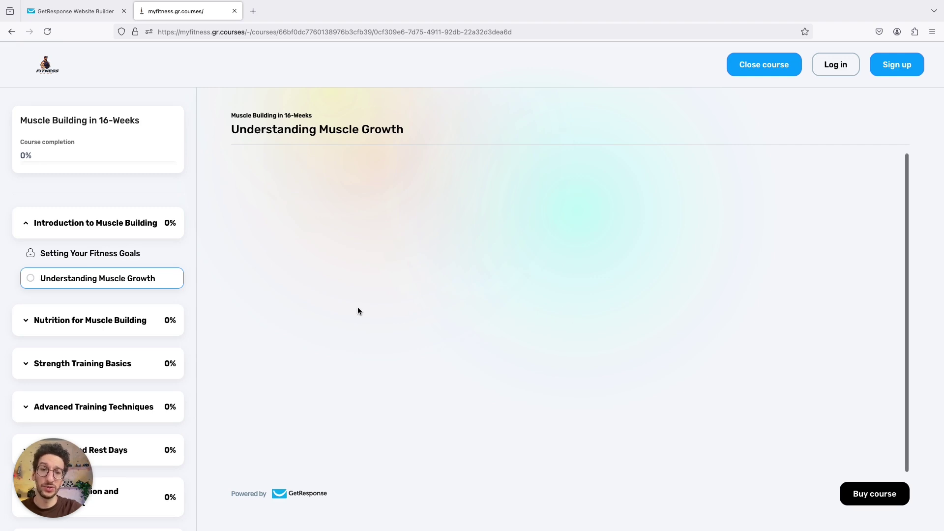
{"action": "left_click", "coordinate": [557, 293]}
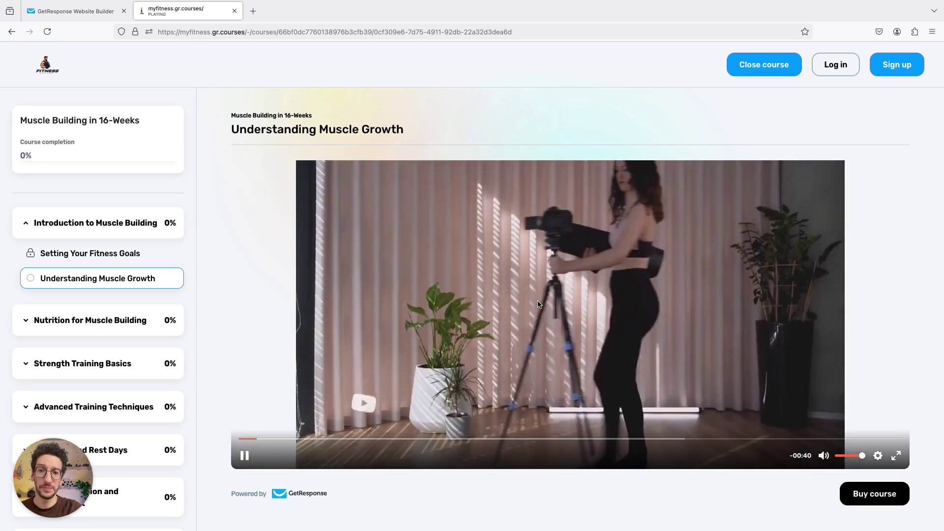
{"action": "left_click", "coordinate": [538, 300]}
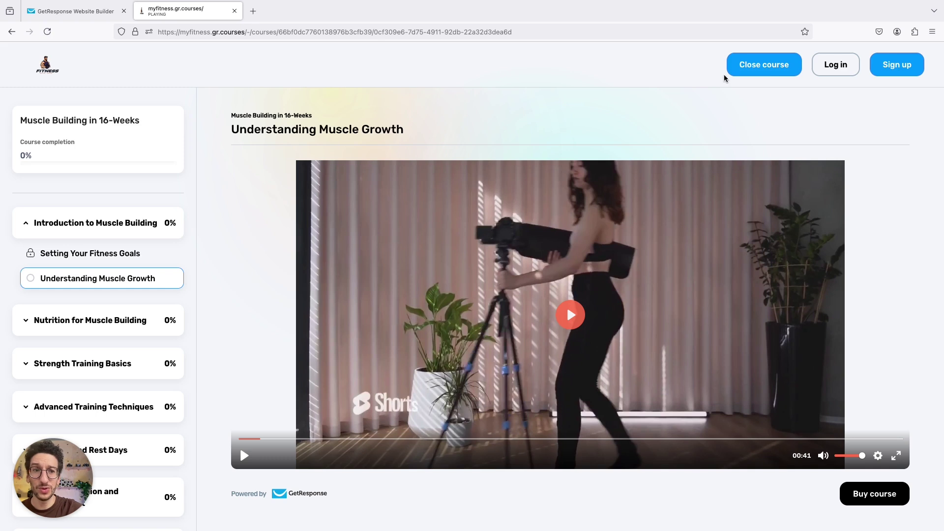
{"action": "left_click", "coordinate": [762, 68]}
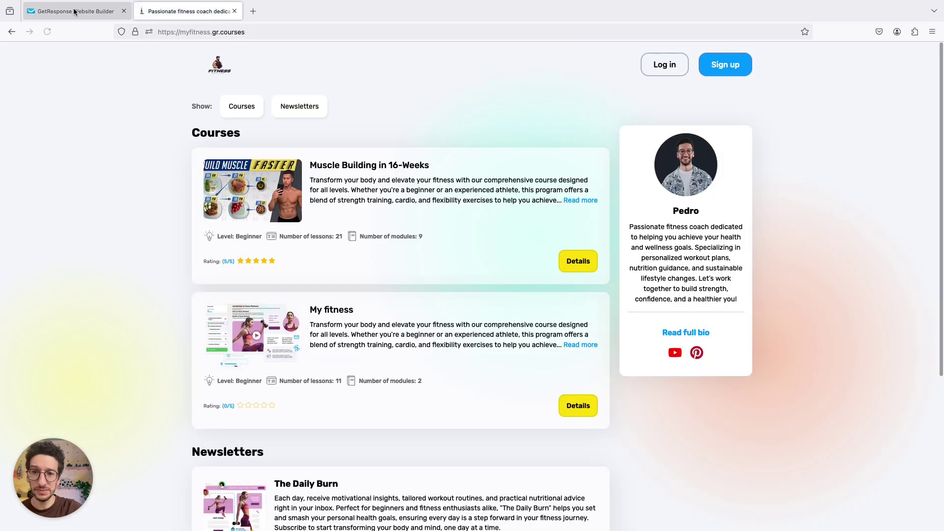
{"action": "left_click", "coordinate": [75, 11]}
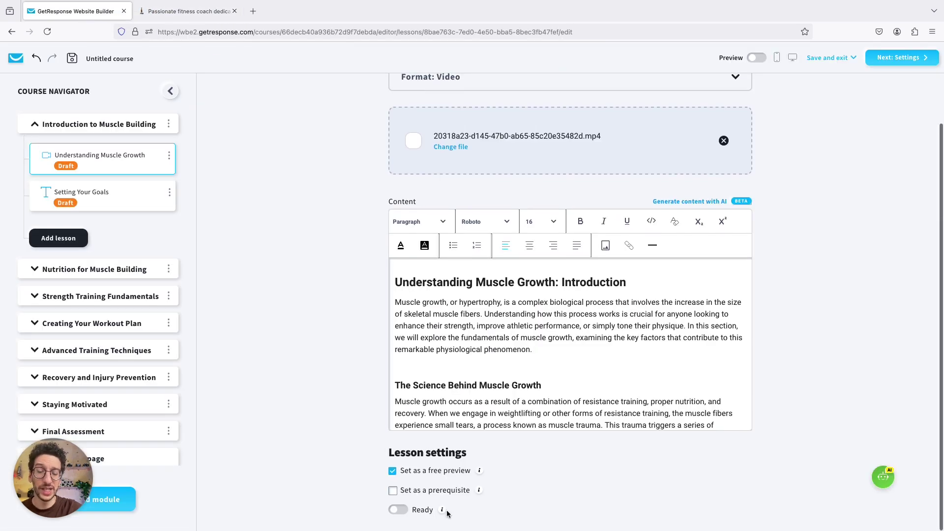
- Set the Understanding Muscle Growth lesson as a prerequisite and check the effect in the course preview
{"action": "left_click", "coordinate": [433, 492]}
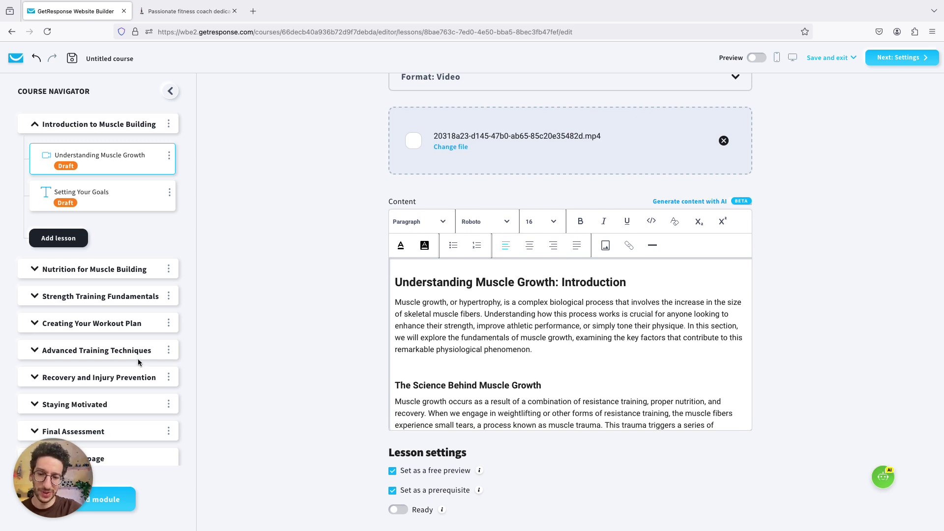
{"action": "left_click", "coordinate": [755, 60]}
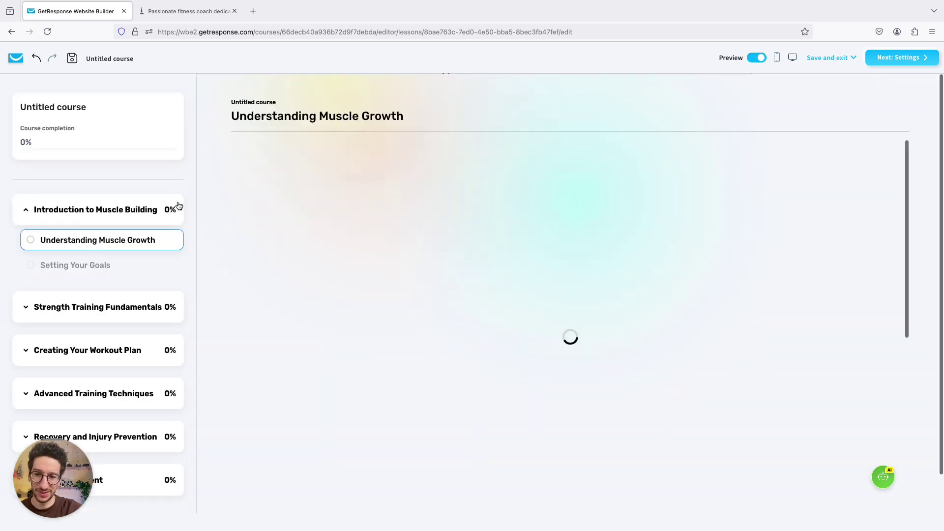
{"action": "left_click", "coordinate": [756, 58]}
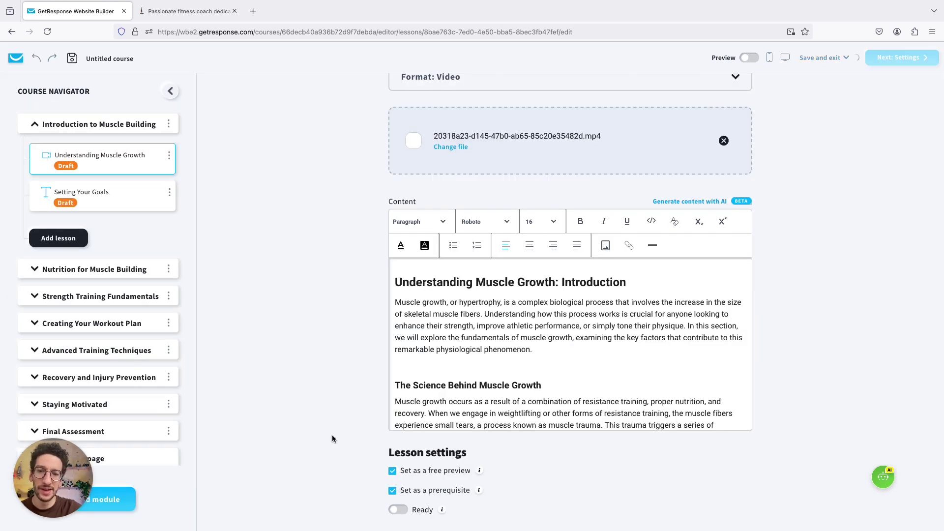
- Mark the Understanding Muscle Growth lesson as ready
{"action": "left_click", "coordinate": [398, 510]}
{"action": "left_click", "coordinate": [398, 509]}
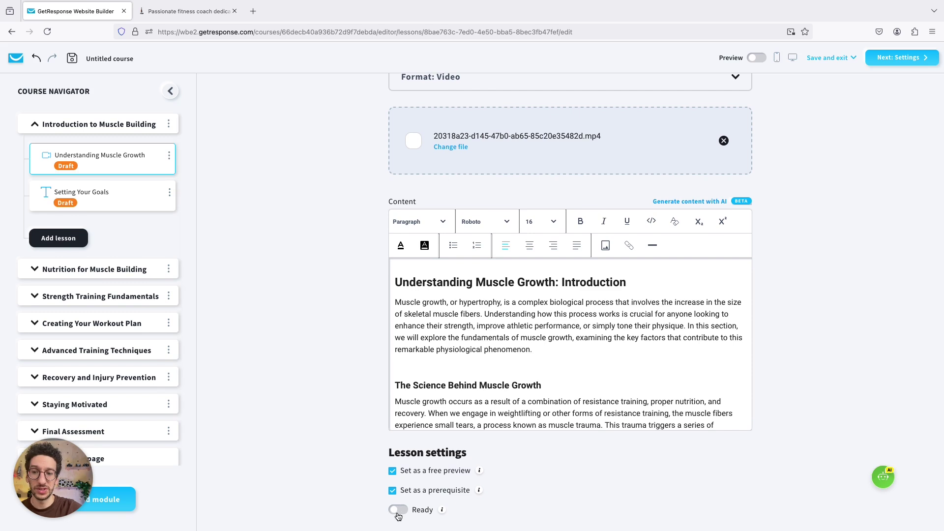
{"action": "left_click", "coordinate": [398, 510]}
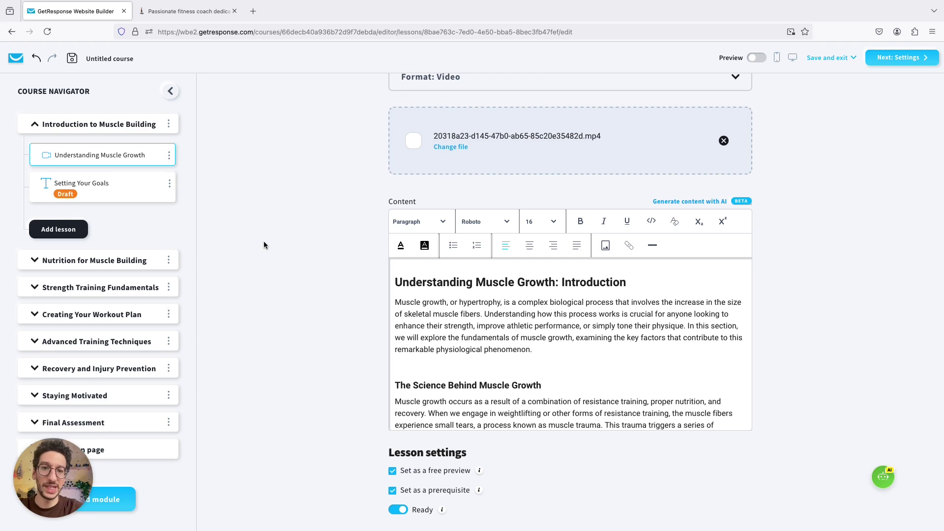
- Open the Setting Your Goals lesson and read through its generated text content to the end
{"action": "left_click", "coordinate": [107, 192]}
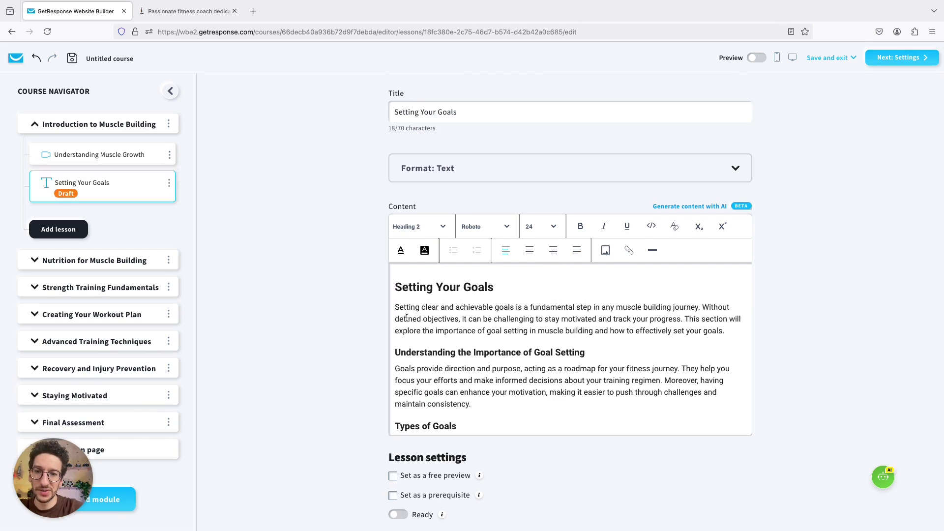
{"action": "scroll", "coordinate": [479, 335], "scroll_direction": "down", "scroll_amount": 10}
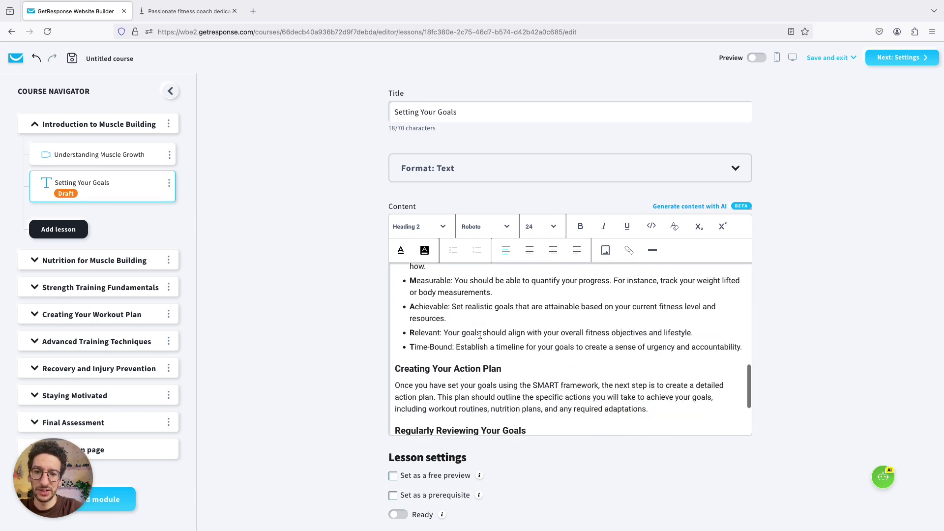
{"action": "scroll", "coordinate": [487, 322], "scroll_direction": "down", "scroll_amount": 3}
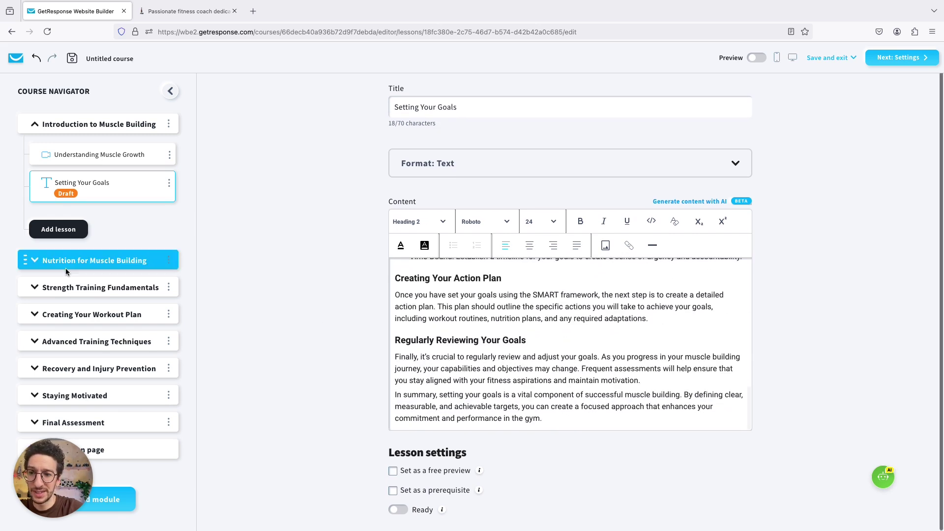
- Expand the Nutrition for Muscle Building module and look at its Macronutrients Explained video lesson and Meal Planning Basics PDF lesson
{"action": "left_click", "coordinate": [31, 263]}
{"action": "scroll", "coordinate": [98, 266], "scroll_direction": "down", "scroll_amount": 1}
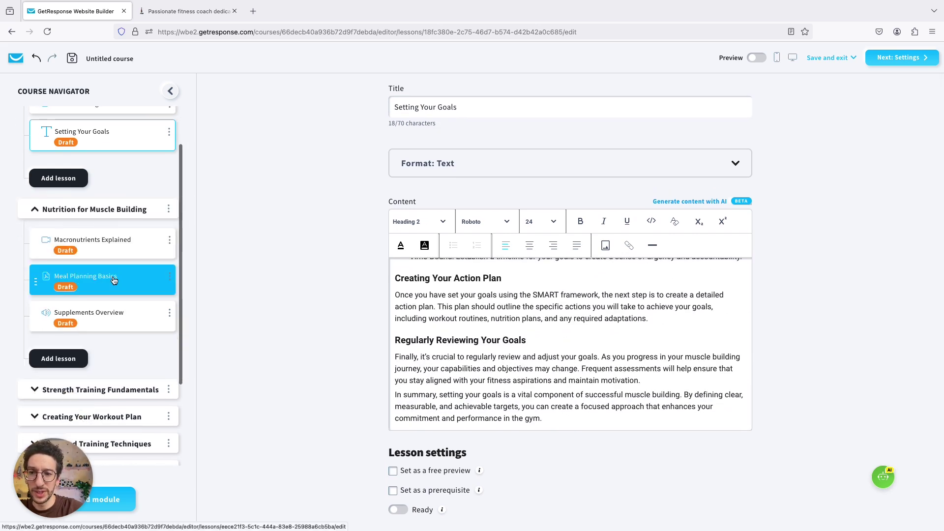
{"action": "left_click", "coordinate": [126, 244]}
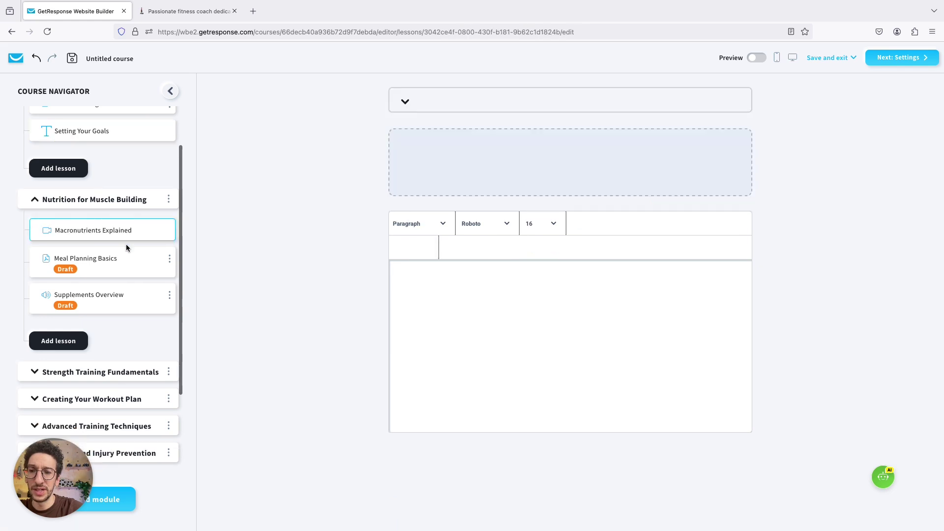
{"action": "scroll", "coordinate": [143, 238], "scroll_direction": "down", "scroll_amount": 1}
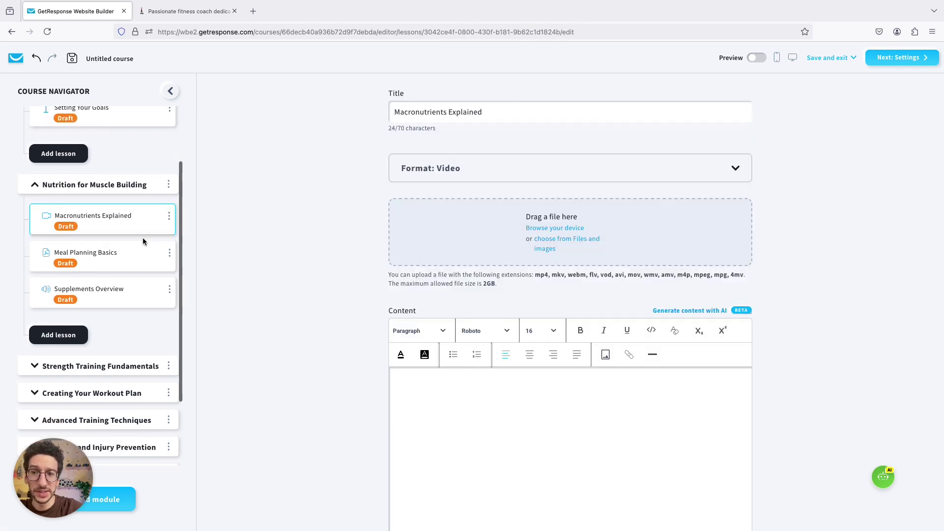
{"action": "left_click", "coordinate": [125, 251]}
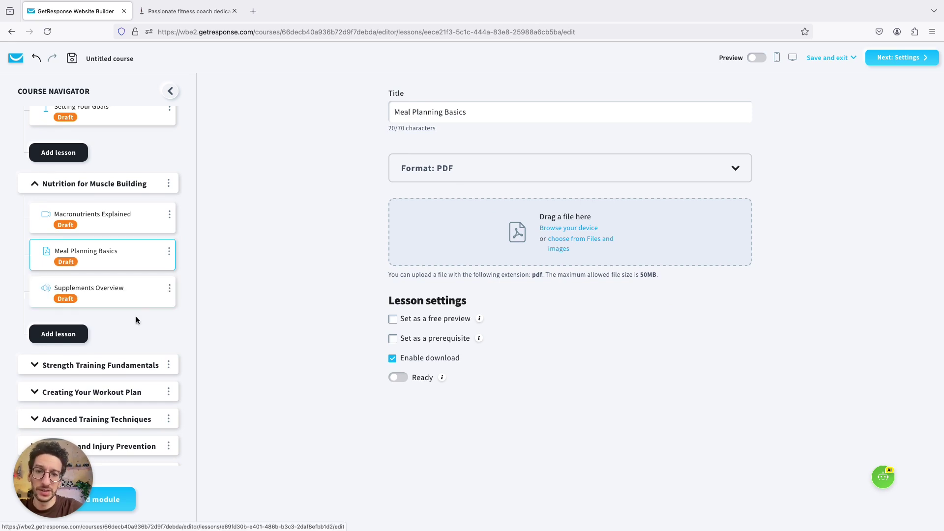
{"action": "scroll", "coordinate": [135, 318], "scroll_direction": "down", "scroll_amount": 1}
{"action": "left_click", "coordinate": [112, 271]}
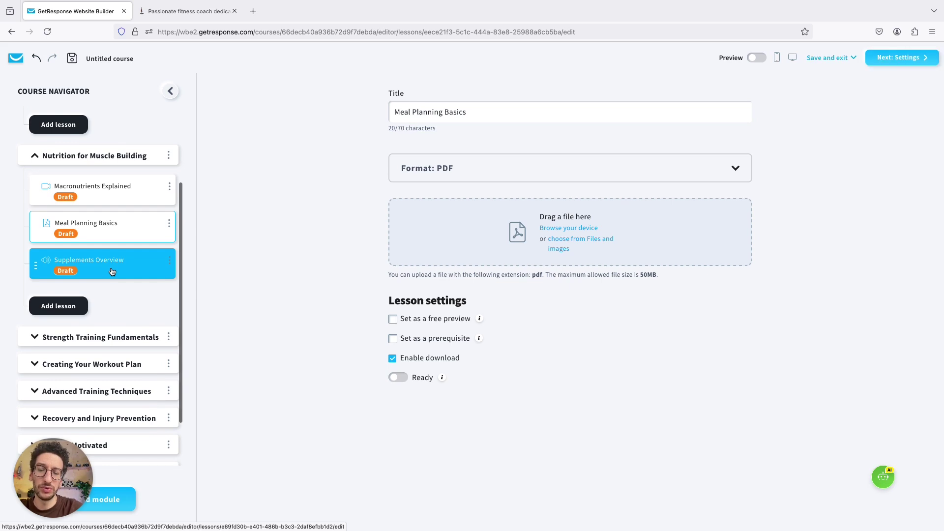
- Expand the Strength Training Fundamentals module and open its Common Mistakes to Avoid quiz lesson
{"action": "scroll", "coordinate": [110, 273], "scroll_direction": "down", "scroll_amount": 2}
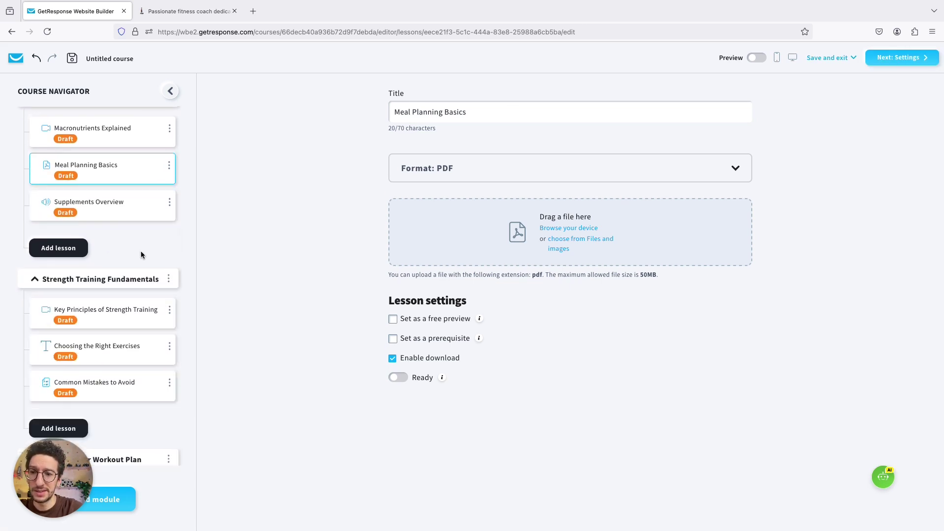
{"action": "scroll", "coordinate": [140, 250], "scroll_direction": "down", "scroll_amount": 2}
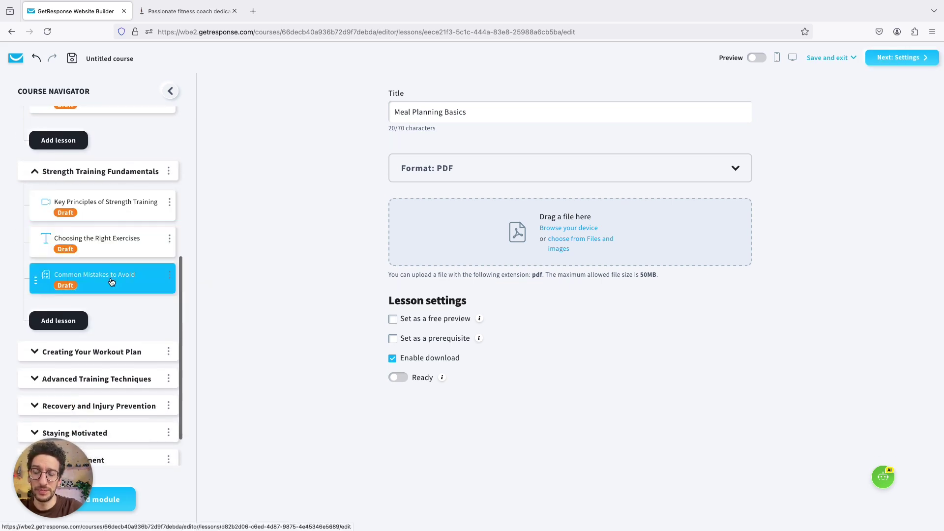
{"action": "left_click", "coordinate": [137, 280]}
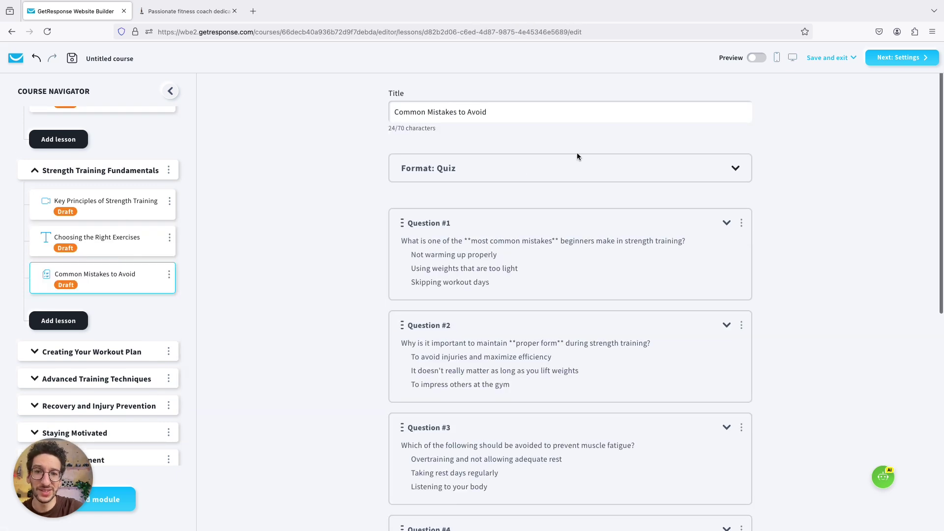
- Preview the Common Mistakes to Avoid quiz, answer the first question with "Not warming up properly", and read the feedback
{"action": "left_click", "coordinate": [761, 58]}
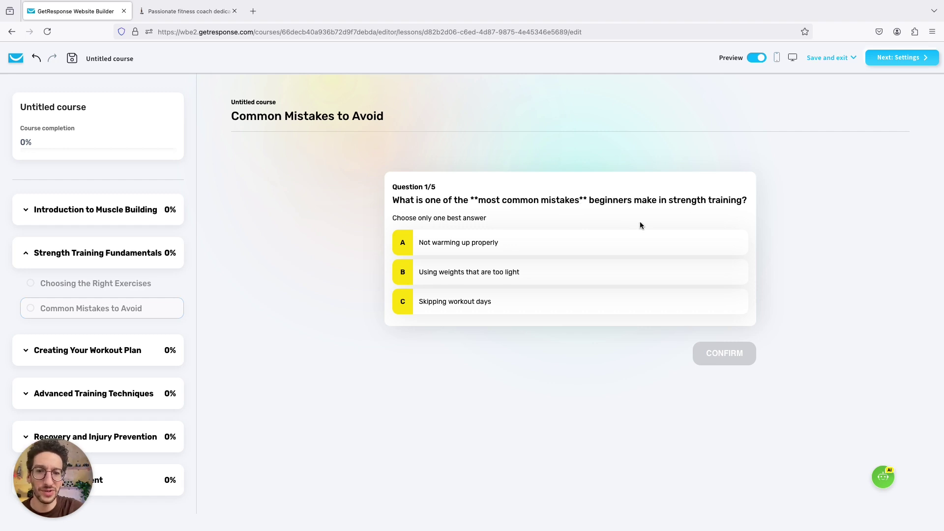
{"action": "left_click", "coordinate": [490, 243]}
{"action": "left_click", "coordinate": [714, 360]}
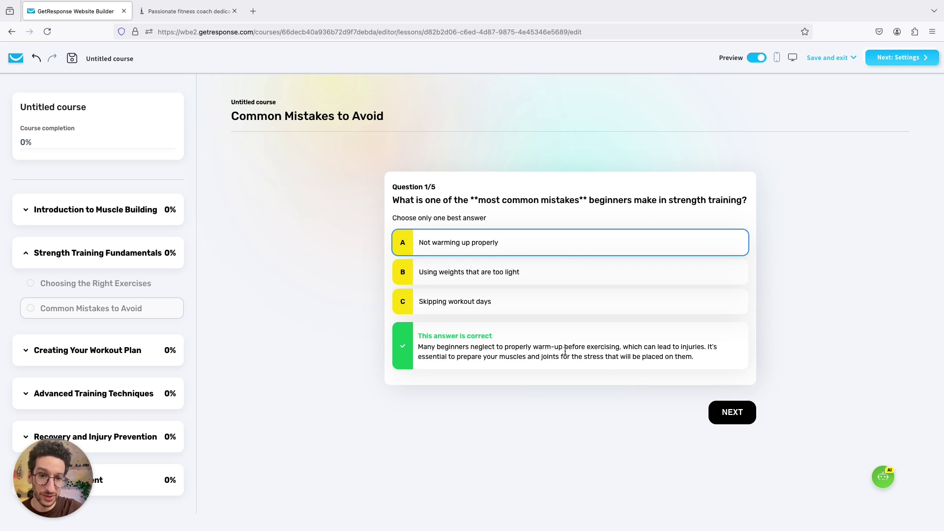
{"action": "triple_click", "coordinate": [458, 350]}
{"action": "left_click", "coordinate": [459, 348]}
{"action": "triple_click", "coordinate": [492, 347]}
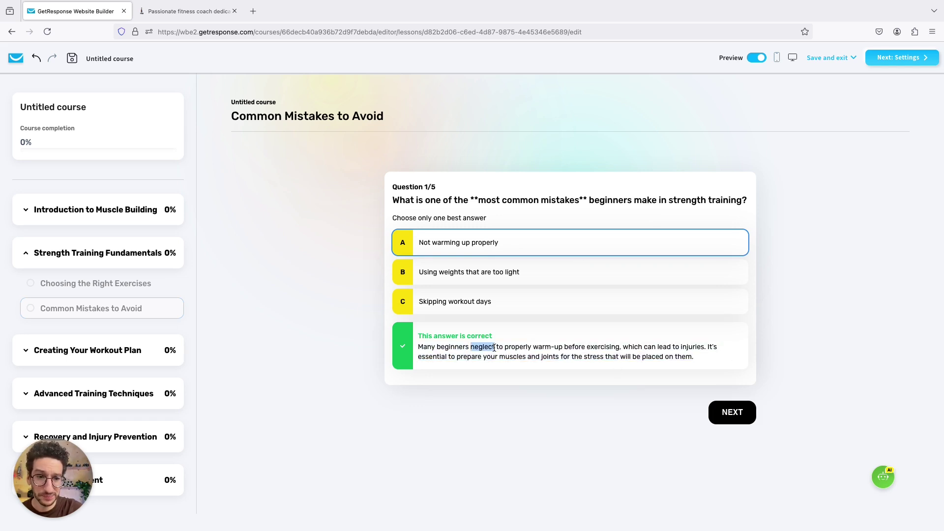
{"action": "left_click", "coordinate": [463, 273]}
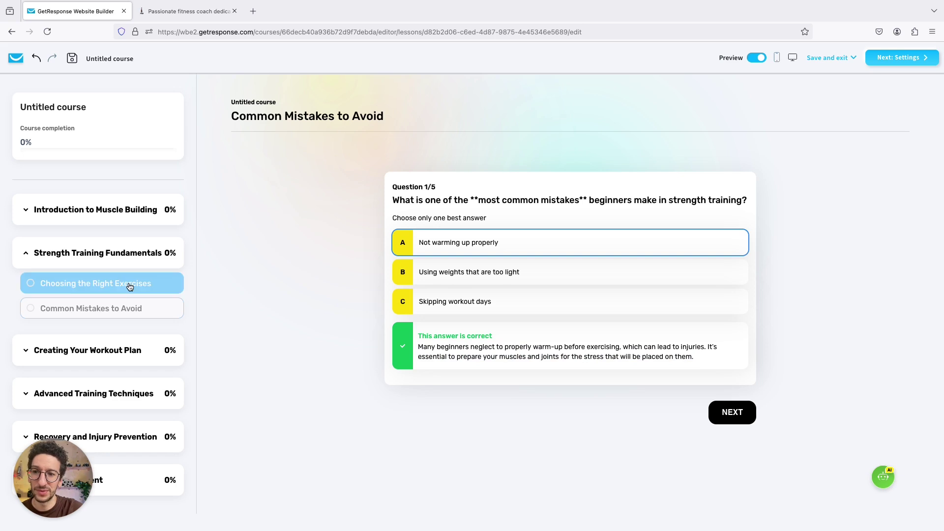
- Restart the quiz preview, answer the first question with "Using weights that are too light", and continue to the second question
{"action": "left_click", "coordinate": [757, 58]}
{"action": "left_click", "coordinate": [756, 57]}
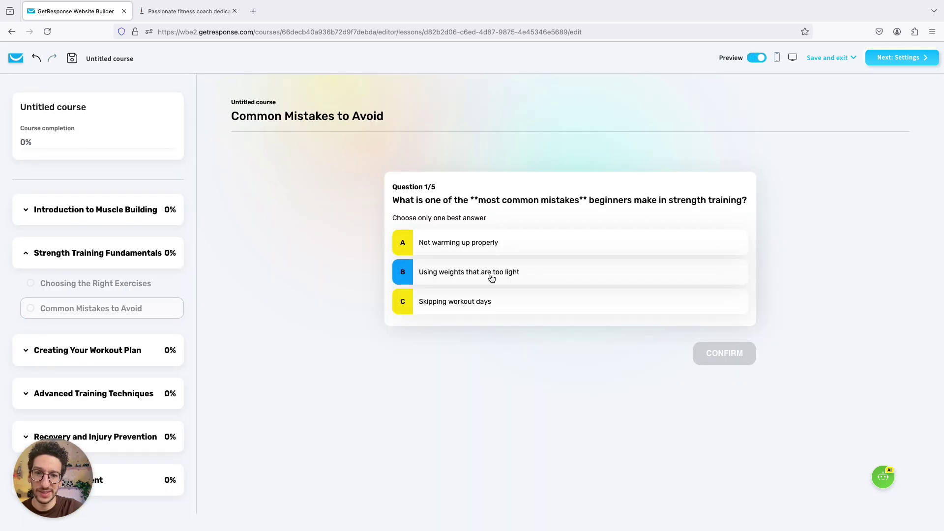
{"action": "left_click", "coordinate": [491, 274]}
{"action": "left_click", "coordinate": [735, 362]}
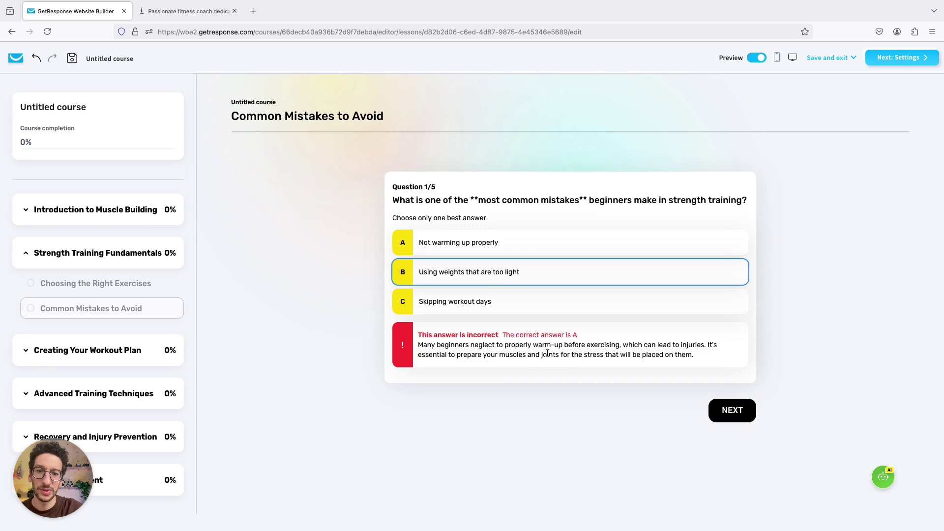
{"action": "left_click", "coordinate": [727, 409]}
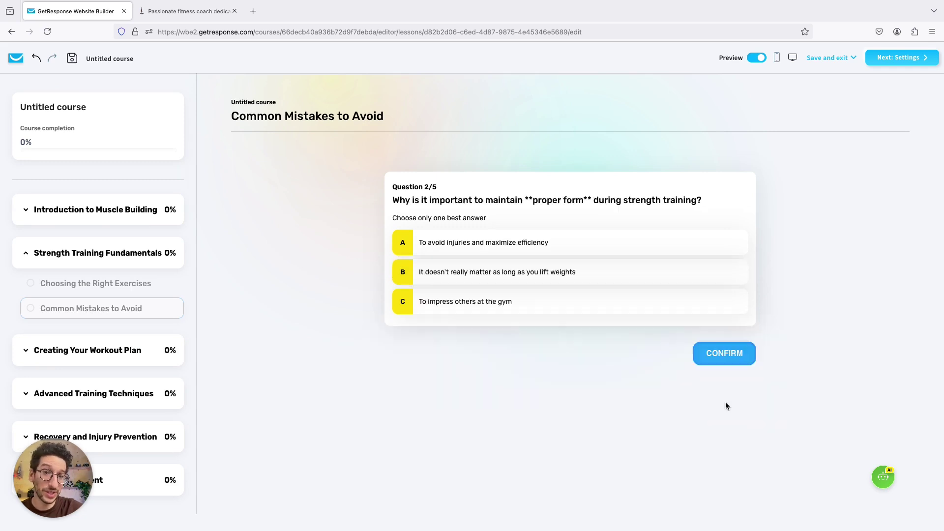
- Return to the quiz editor and examine the remaining questions and the lesson settings
{"action": "left_click", "coordinate": [752, 59]}
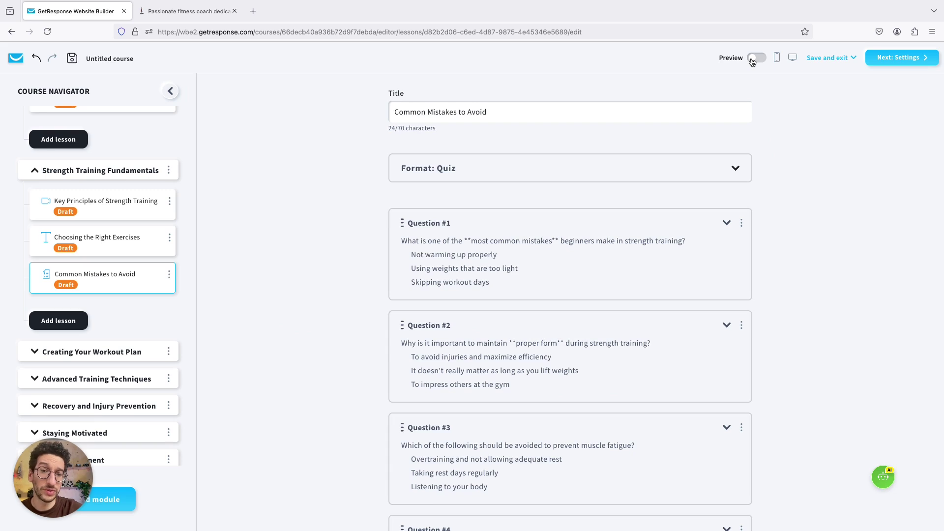
{"action": "scroll", "coordinate": [375, 321], "scroll_direction": "down", "scroll_amount": 7}
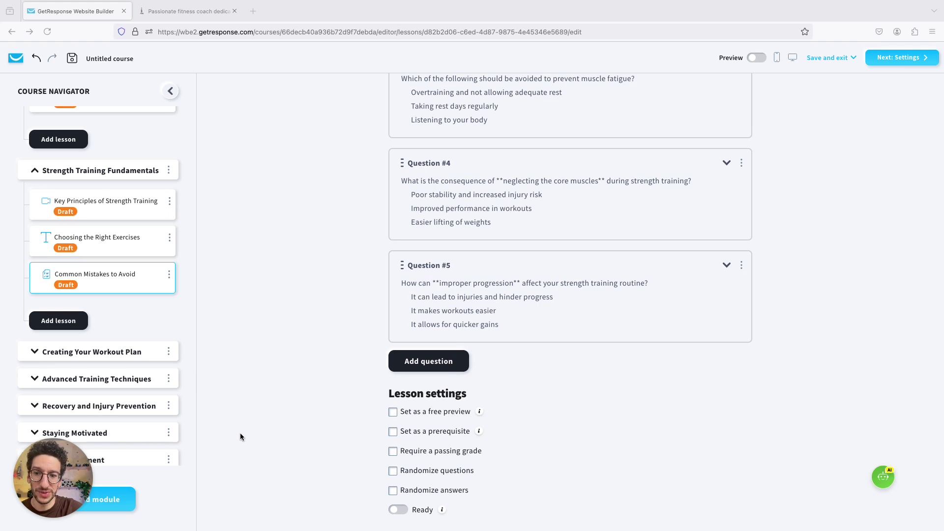
{"action": "left_click_drag", "start_coordinate": [52, 464], "coordinate": [266, 469]}
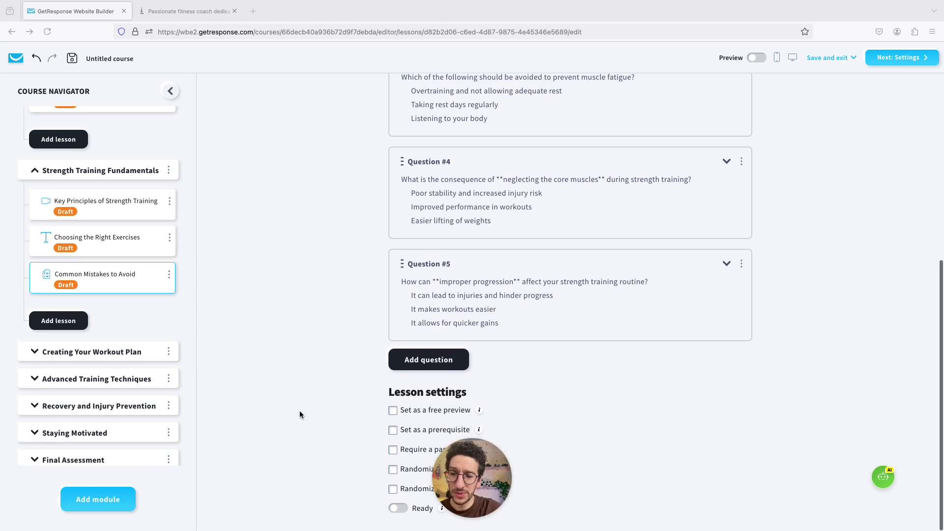
- Open the course's completion page and set its certificate of completion to a self-created one instead of the default
{"action": "scroll", "coordinate": [53, 442], "scroll_direction": "down", "scroll_amount": 2}
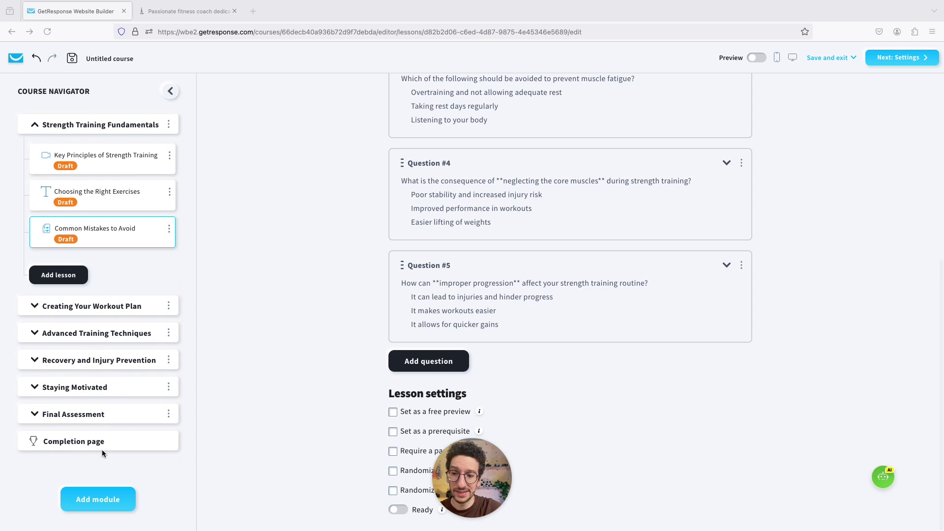
{"action": "left_click", "coordinate": [75, 442]}
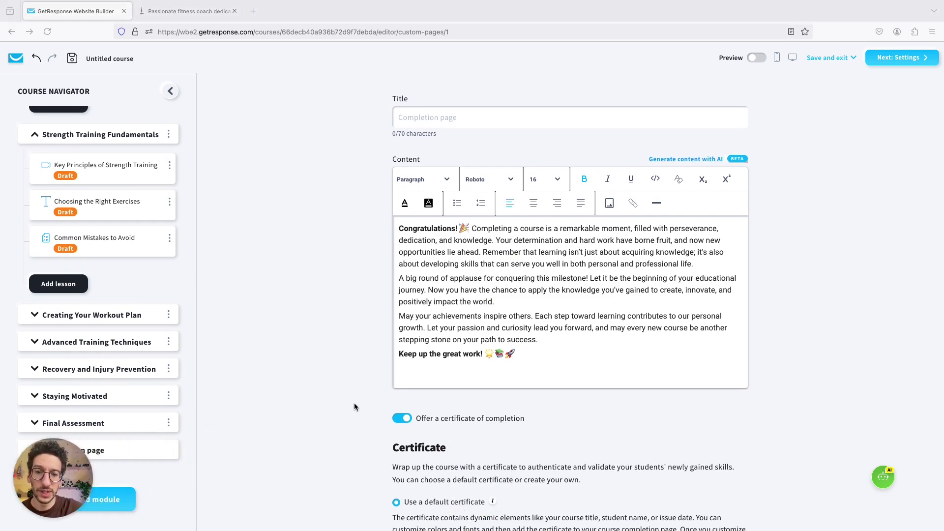
{"action": "scroll", "coordinate": [373, 403], "scroll_direction": "down", "scroll_amount": 5}
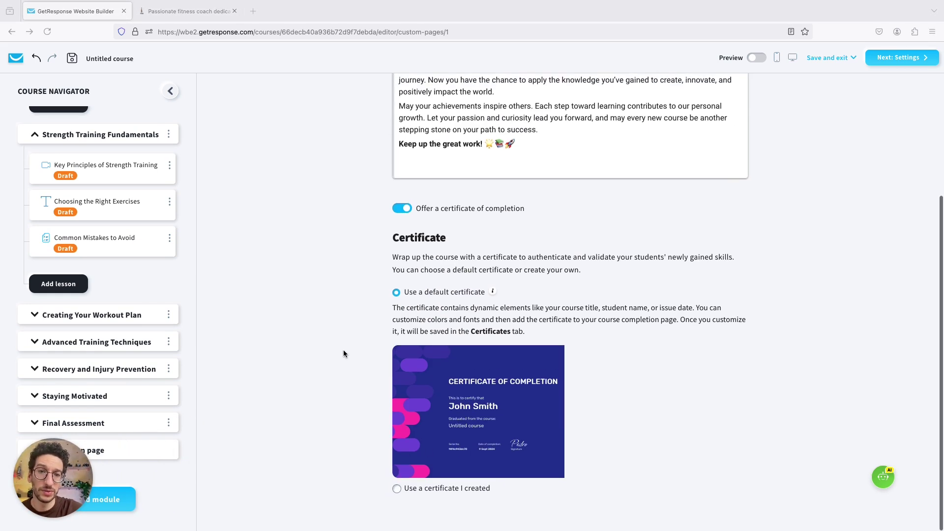
{"action": "scroll", "coordinate": [367, 284], "scroll_direction": "up", "scroll_amount": 1}
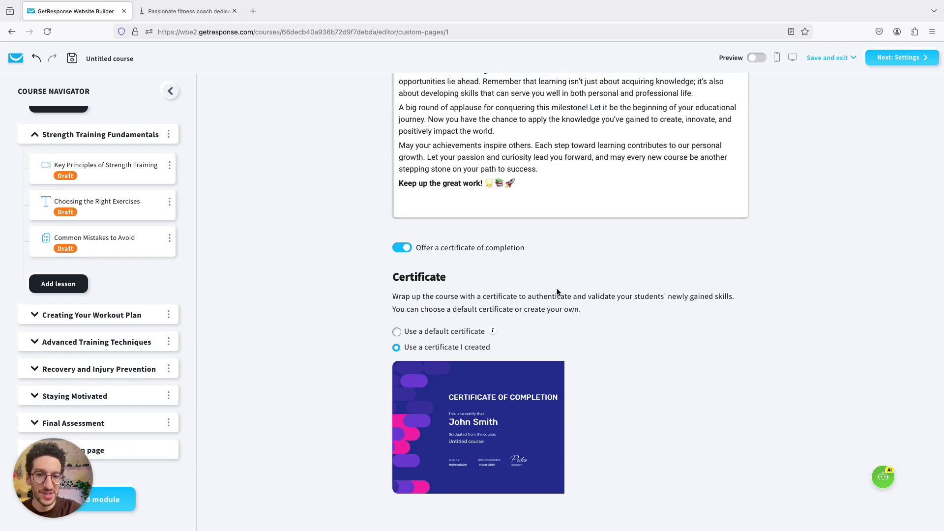
{"action": "left_click", "coordinate": [464, 331]}
{"action": "scroll", "coordinate": [464, 374], "scroll_direction": "down", "scroll_amount": 1}
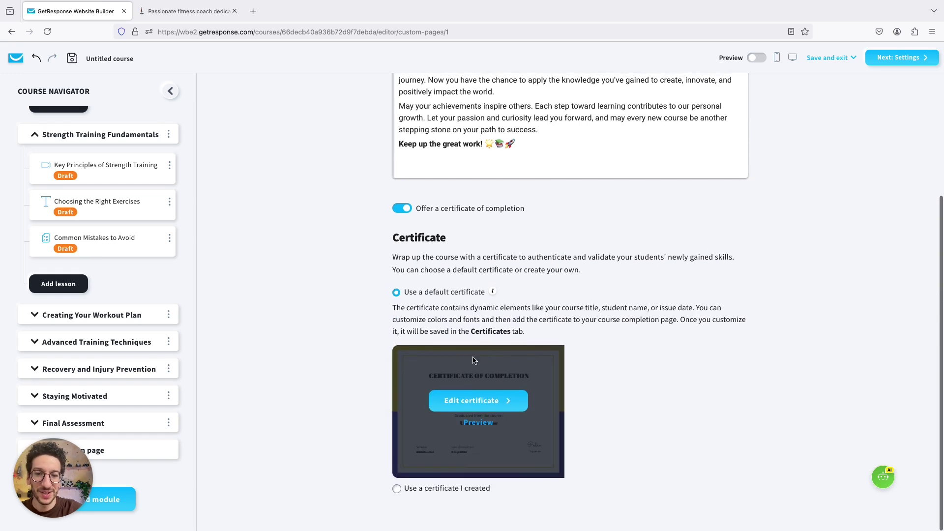
{"action": "left_click", "coordinate": [438, 488]}
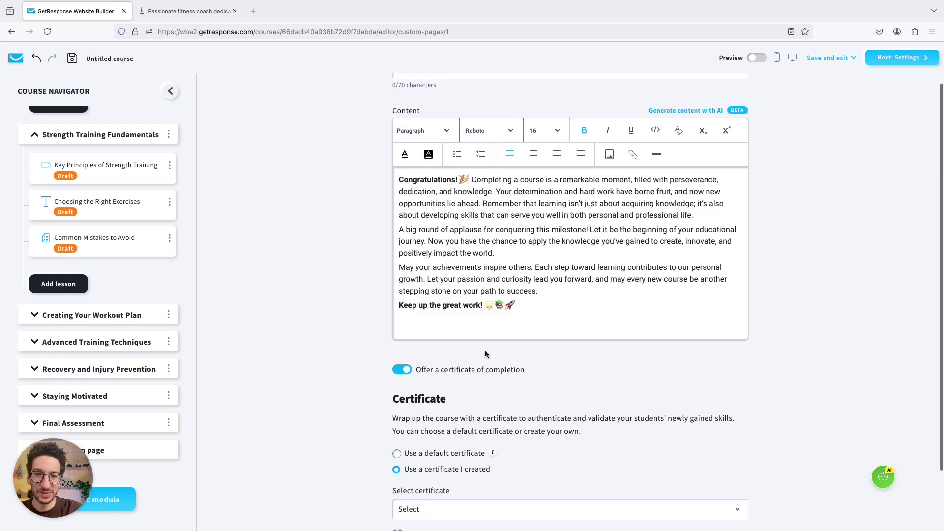
- Create a new certificate from the Certificate #11 template and name it Fitness
{"action": "scroll", "coordinate": [458, 440], "scroll_direction": "down", "scroll_amount": 2}
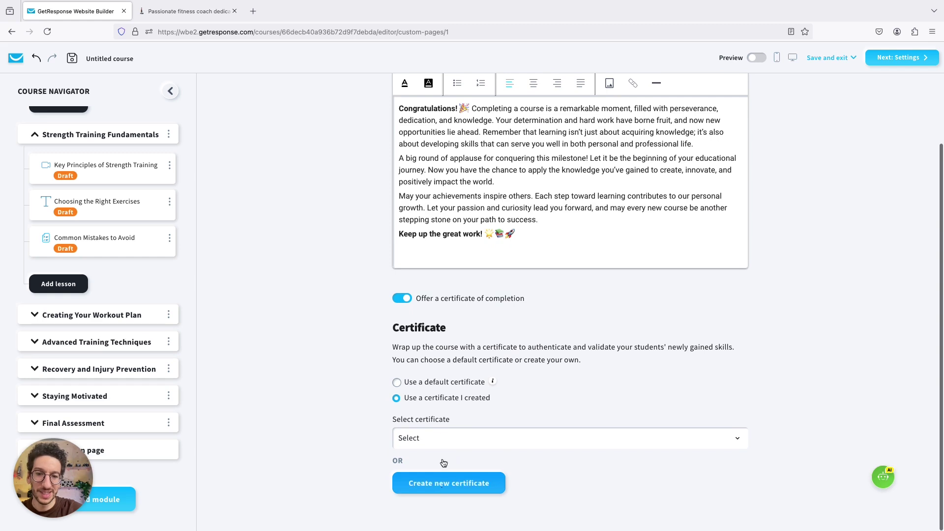
{"action": "left_click", "coordinate": [441, 435]}
{"action": "left_click", "coordinate": [358, 448]}
{"action": "left_click", "coordinate": [456, 485]}
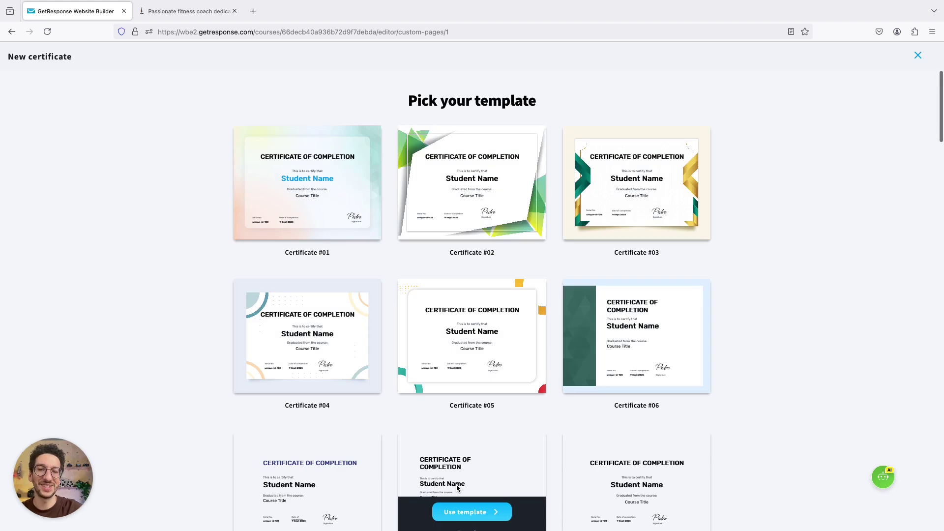
{"action": "scroll", "coordinate": [481, 298], "scroll_direction": "down", "scroll_amount": 3}
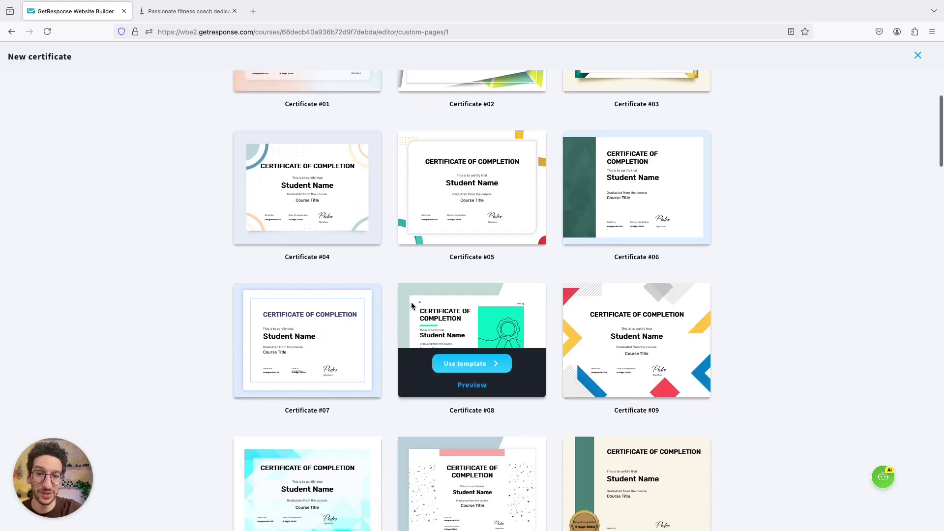
{"action": "scroll", "coordinate": [481, 217], "scroll_direction": "down", "scroll_amount": 7}
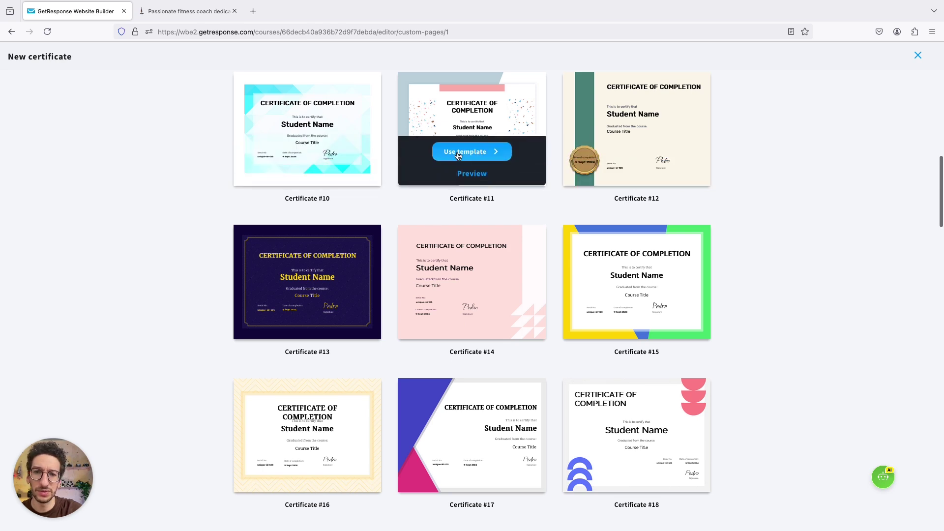
{"action": "left_click", "coordinate": [472, 151]}
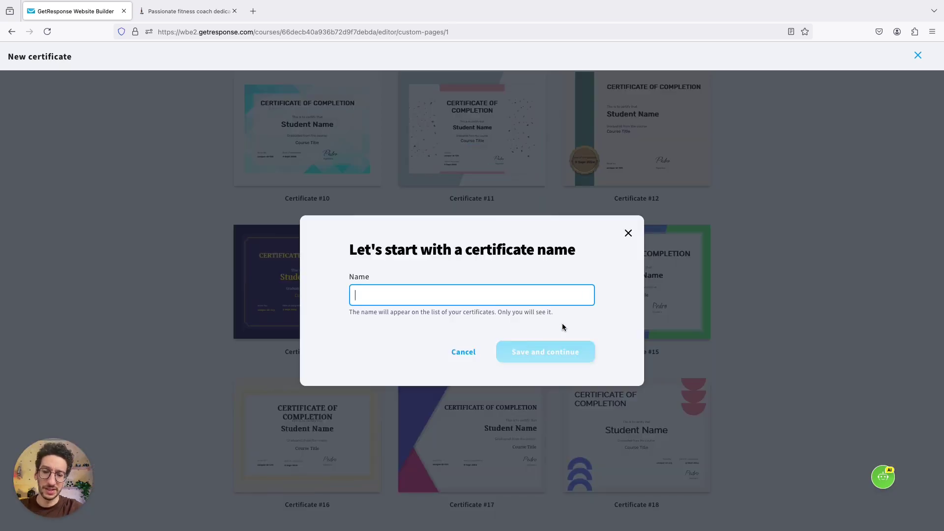
{"action": "type", "text": "Fitness"}
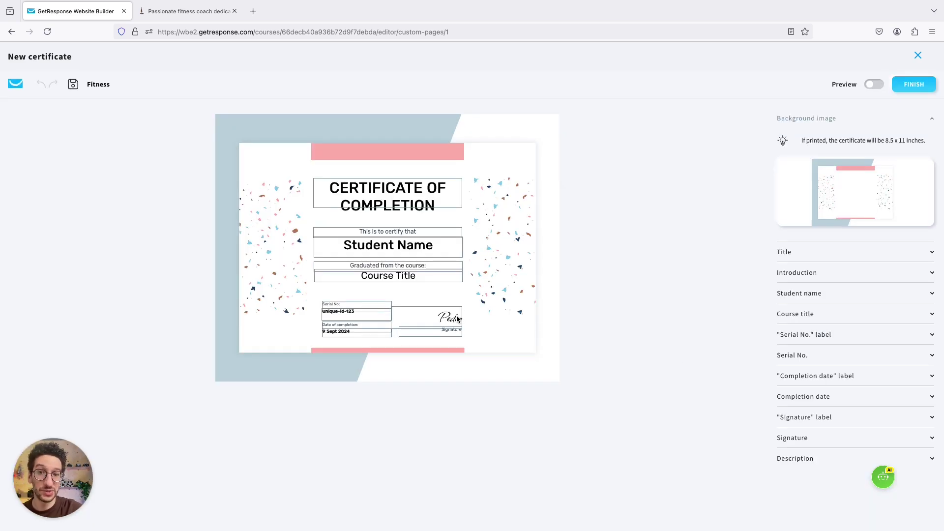
- Examine the settings of the certificate's Student name and Course title fields
{"action": "left_click", "coordinate": [391, 245]}
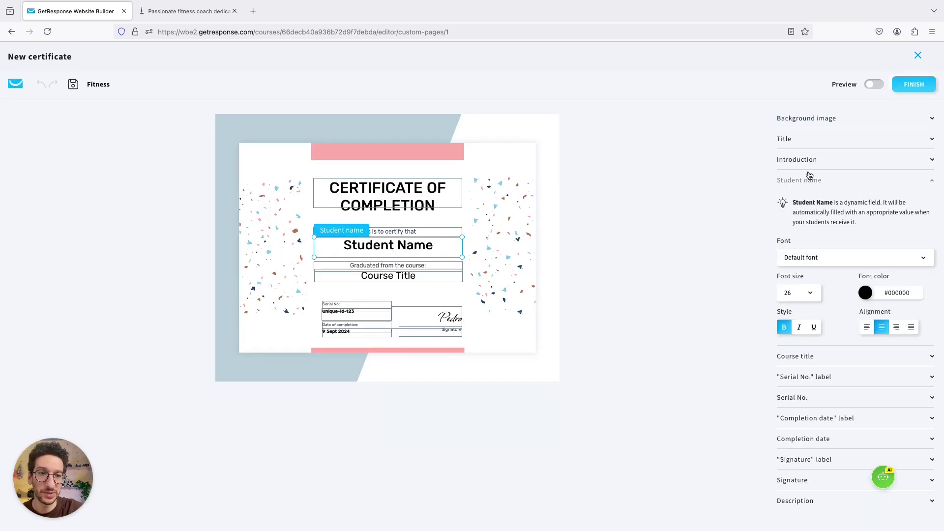
{"action": "left_click", "coordinate": [836, 356]}
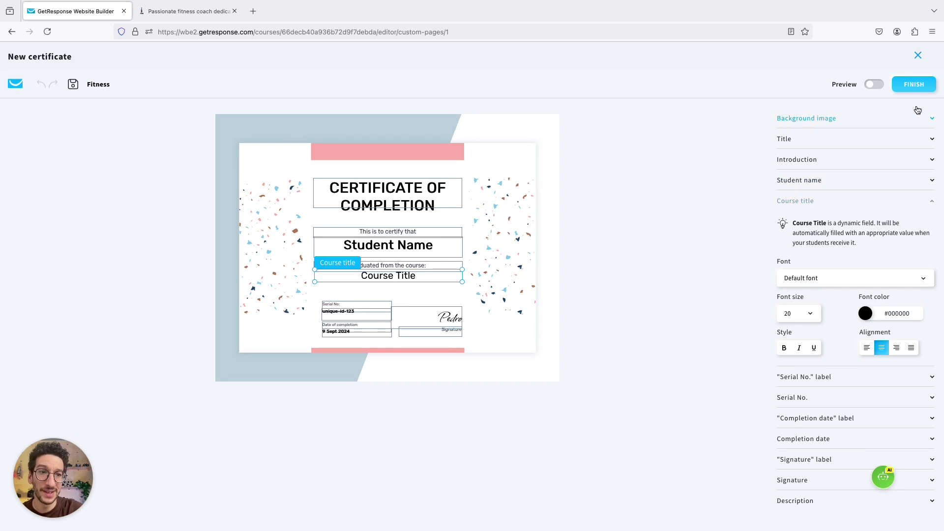
- Finish the Fitness certificate and proceed from the completion page to the course settings
{"action": "left_click", "coordinate": [913, 83]}
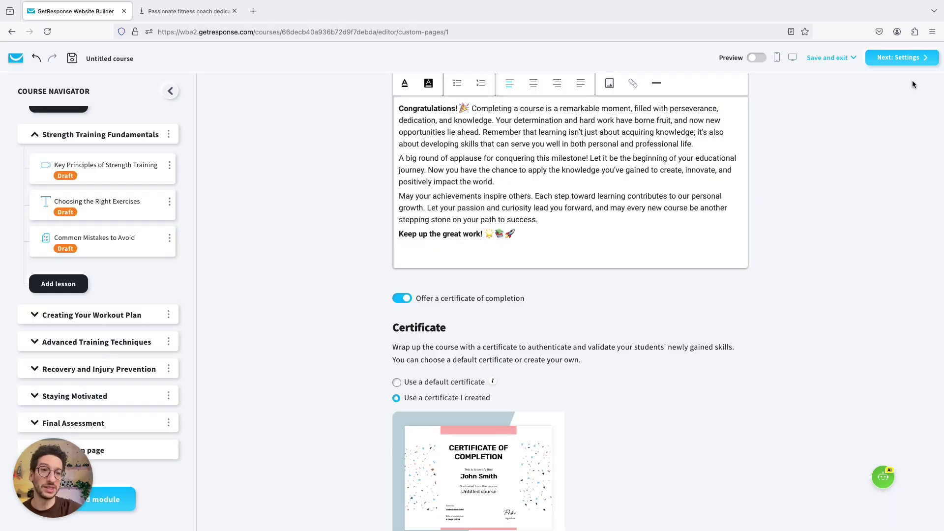
{"action": "scroll", "coordinate": [859, 233], "scroll_direction": "down", "scroll_amount": 1}
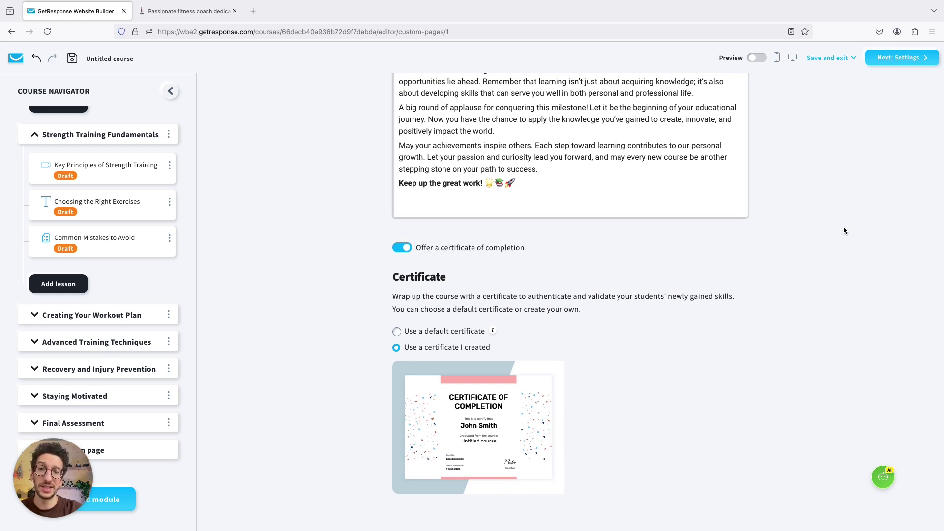
{"action": "left_click", "coordinate": [902, 59]}
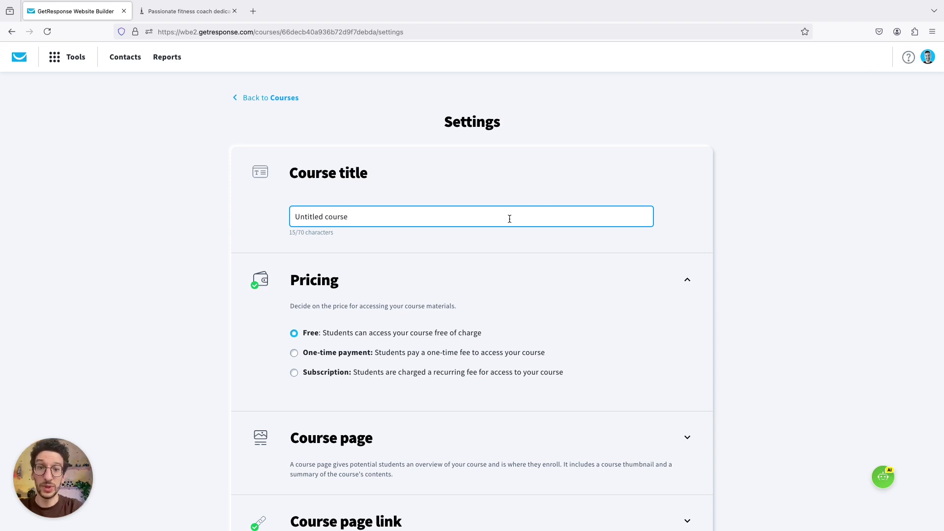
- Set the course title to "Muscle Building in 32-Weeks"
{"action": "key", "text": "ctrl+shift+Left"}
{"action": "key", "text": "ctrl+shift+Left"}
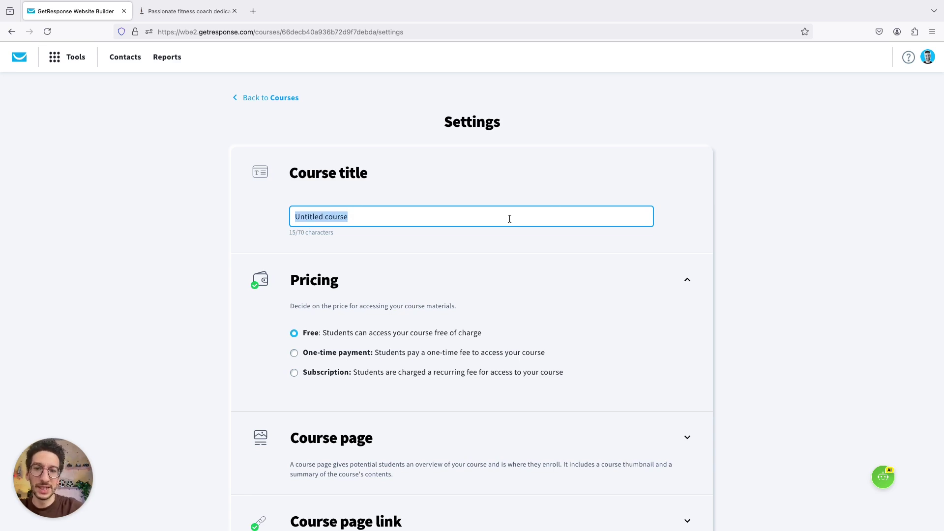
{"action": "key", "text": "BackSpace"}
{"action": "type", "text": "M"}
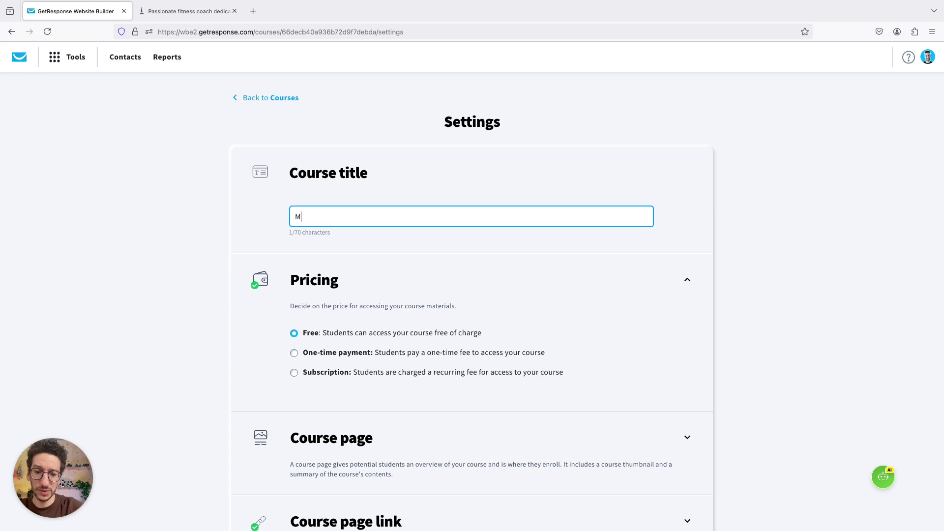
{"action": "type", "text": "uscle Buildin"}
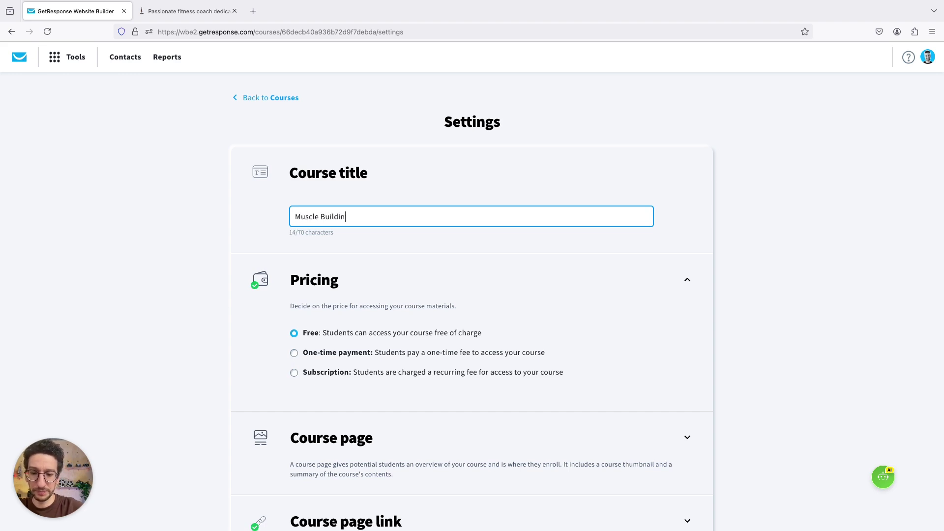
{"action": "type", "text": "g in 32-Weeks"}
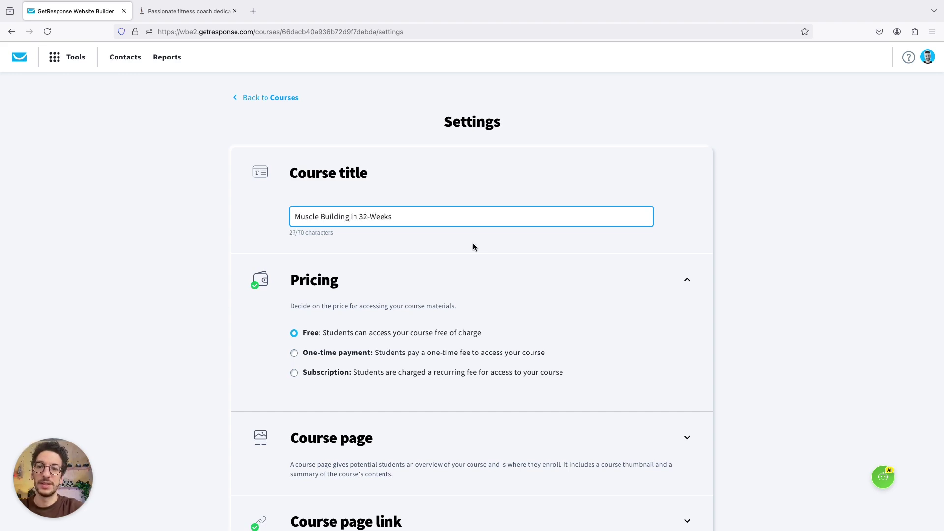
{"action": "left_click", "coordinate": [258, 232]}
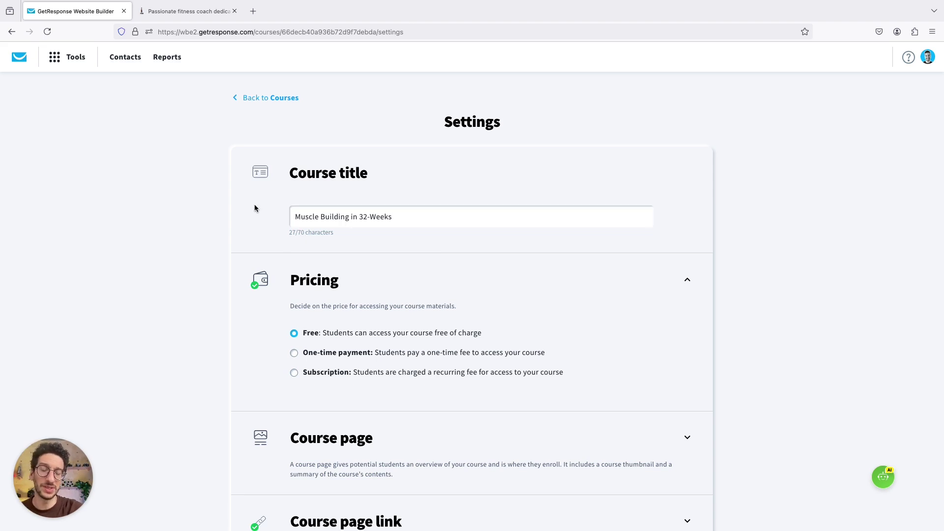
- Set the course pricing to a one-time payment of 49 USD processed by Stripe Connect
{"action": "scroll", "coordinate": [255, 205], "scroll_direction": "down", "scroll_amount": 3}
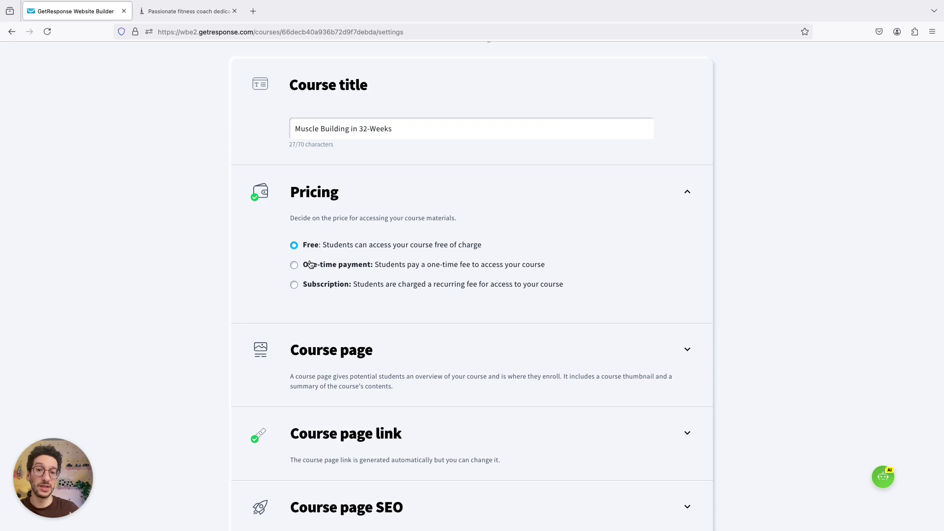
{"action": "left_click", "coordinate": [327, 266]}
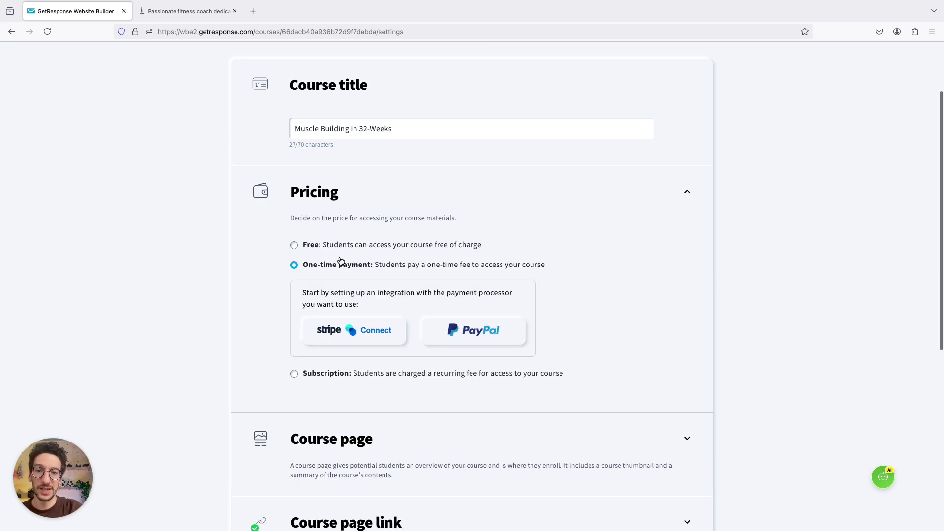
{"action": "scroll", "coordinate": [389, 240], "scroll_direction": "down", "scroll_amount": 2}
{"action": "left_click", "coordinate": [358, 244]}
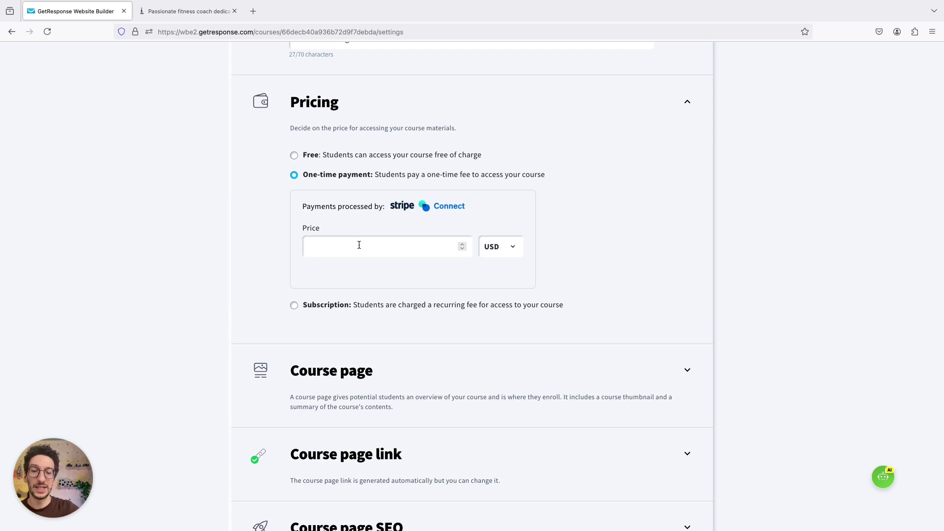
{"action": "left_click", "coordinate": [359, 244]}
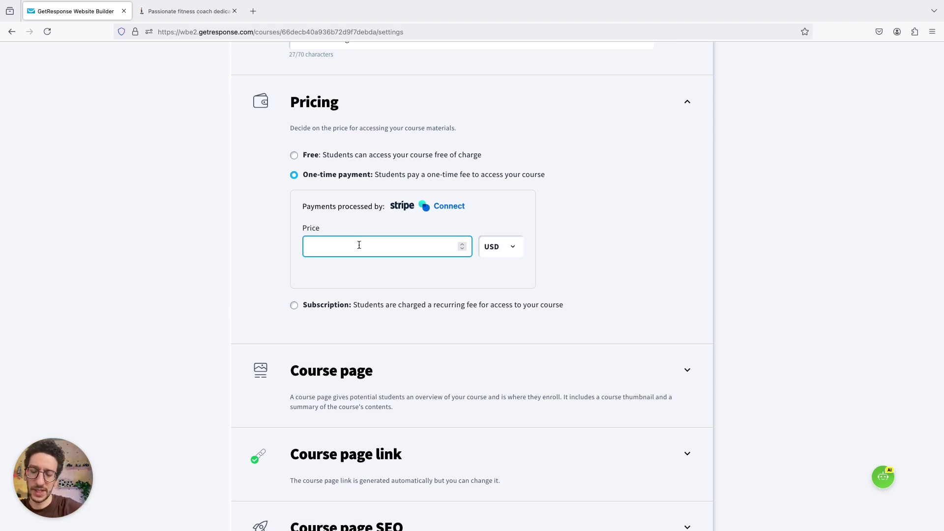
{"action": "type", "text": "49"}
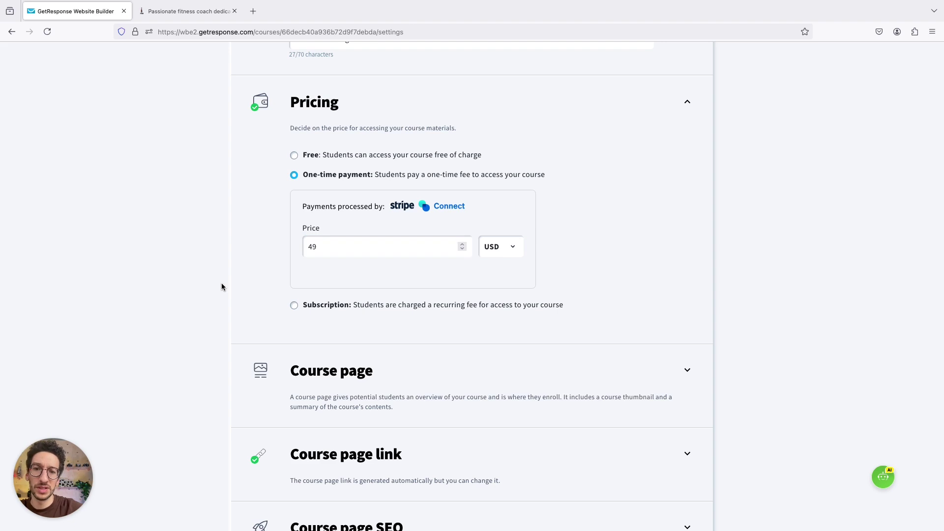
- Expand the Course page settings and use the stored 30-day to shred image as the course thumbnail
{"action": "scroll", "coordinate": [221, 287], "scroll_direction": "down", "scroll_amount": 5}
{"action": "left_click", "coordinate": [687, 137]}
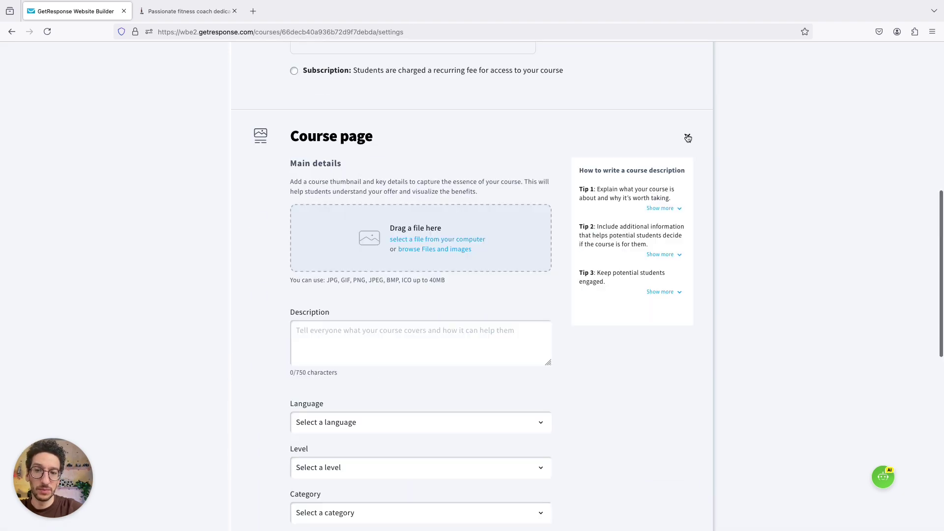
{"action": "scroll", "coordinate": [573, 187], "scroll_direction": "down", "scroll_amount": 2}
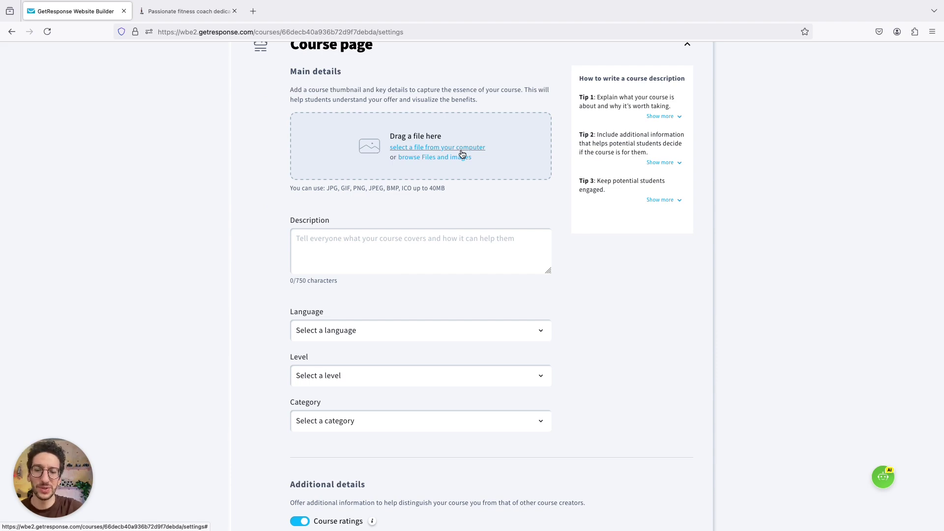
{"action": "left_click", "coordinate": [462, 152]}
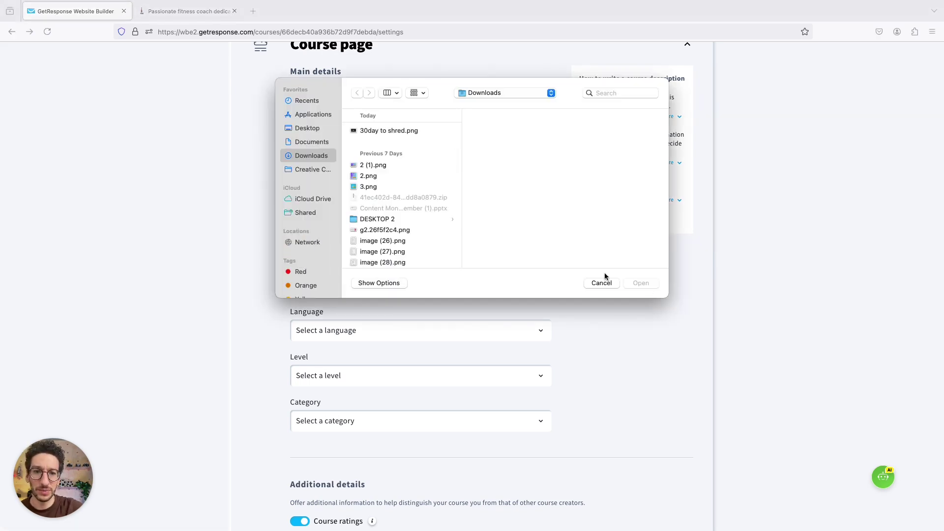
{"action": "left_click", "coordinate": [595, 283]}
{"action": "left_click", "coordinate": [444, 160]}
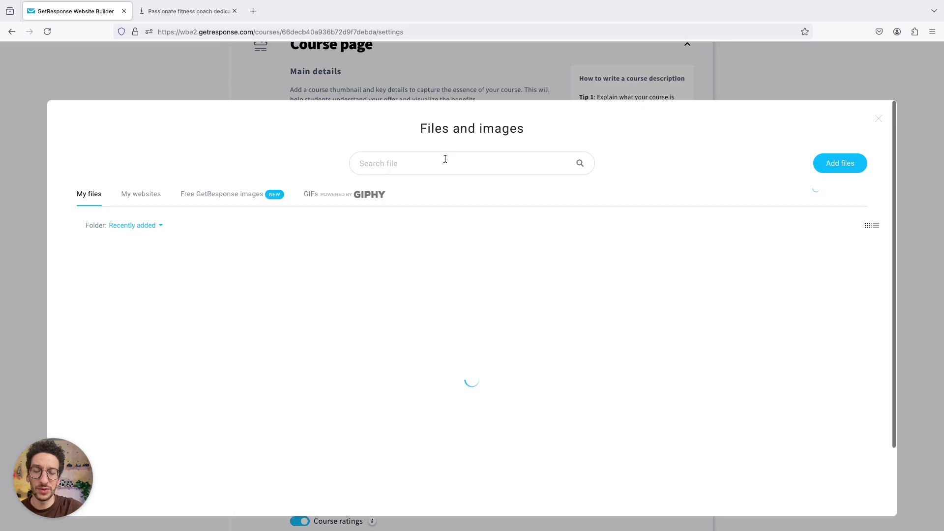
{"action": "left_click", "coordinate": [256, 299]}
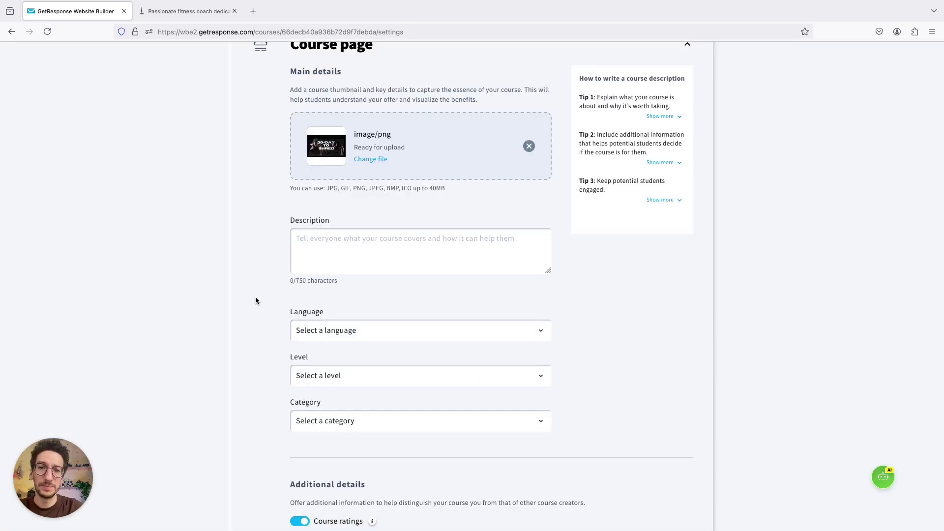
- Enter the course description "In this course I'll teach how you can achieve your dream body in 32 weeks through 30-day challenges."
{"action": "left_click", "coordinate": [392, 241]}
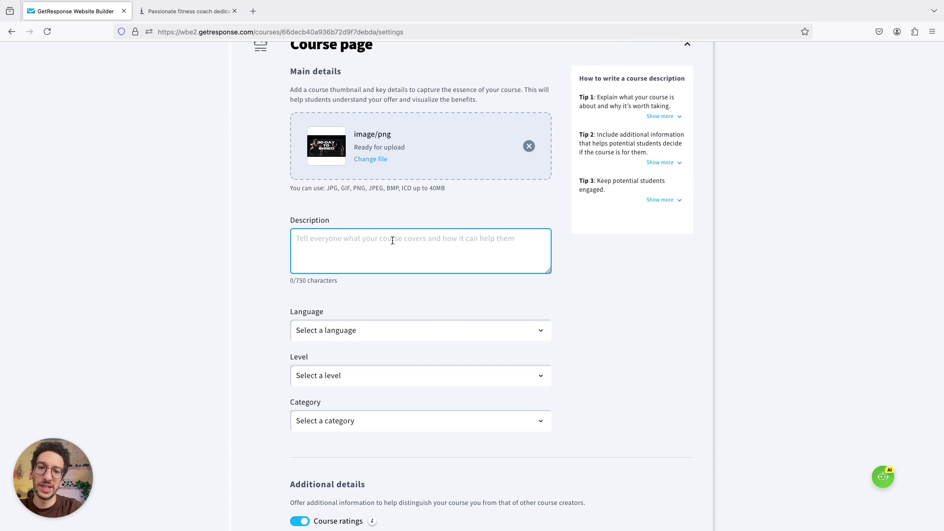
{"action": "type", "text": "In this course I'll teach "}
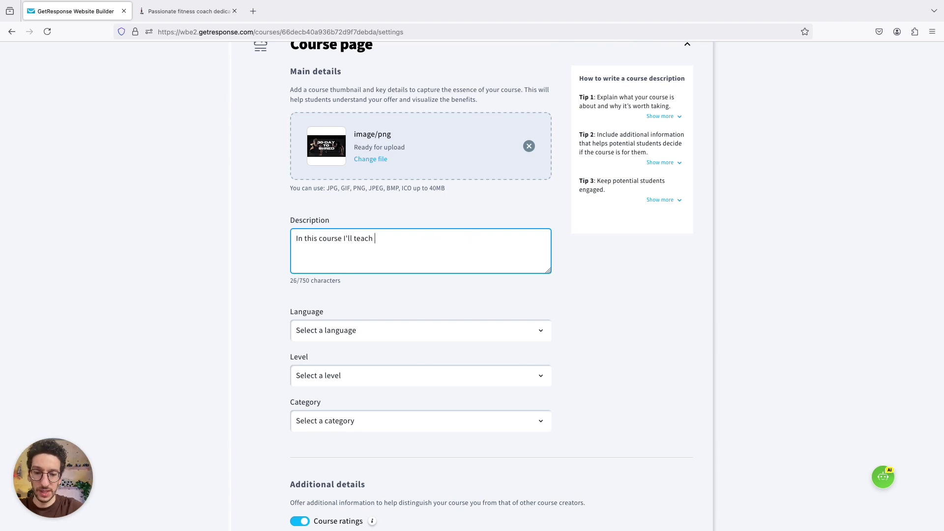
{"action": "type", "text": "how you can achieve your dream body in 32 weeks thr"}
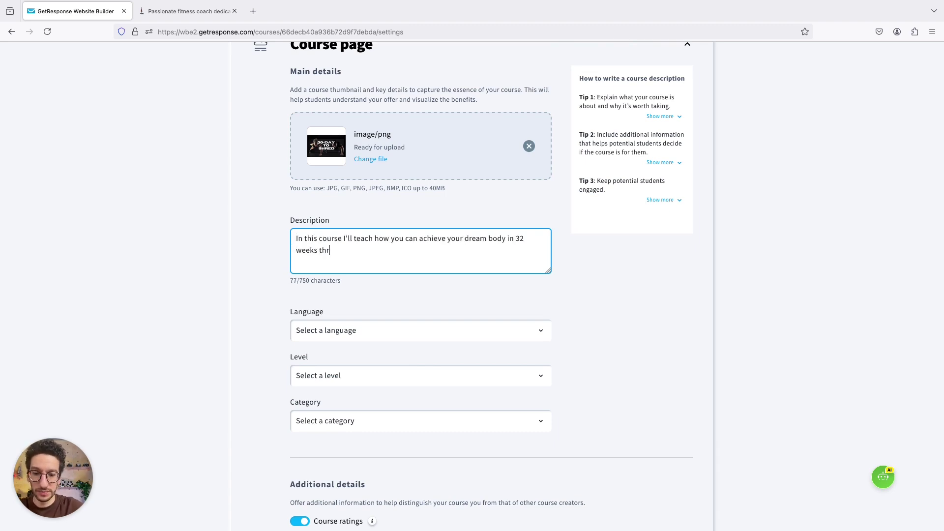
{"action": "type", "text": "ough 30-day challeneg"}
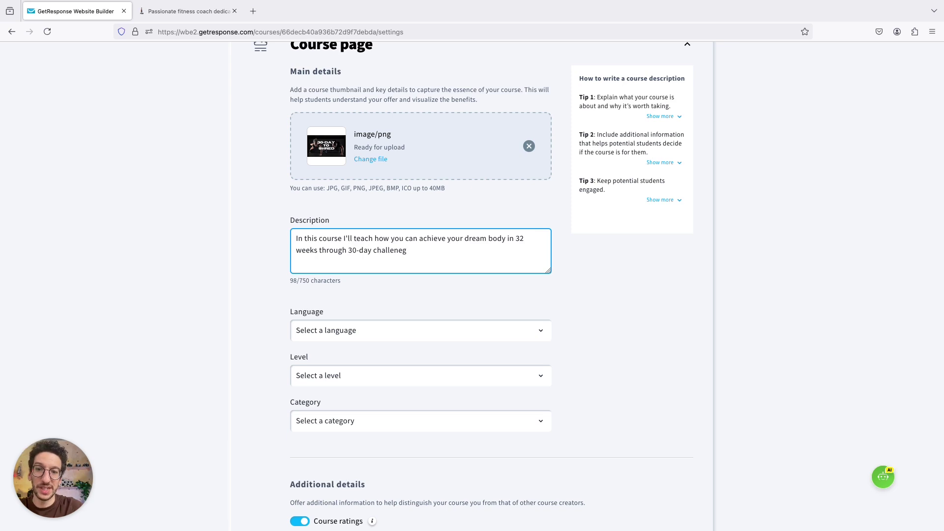
{"action": "key", "text": "BackSpace"}
{"action": "key", "text": "BackSpace"}
{"action": "type", "text": "ges."}
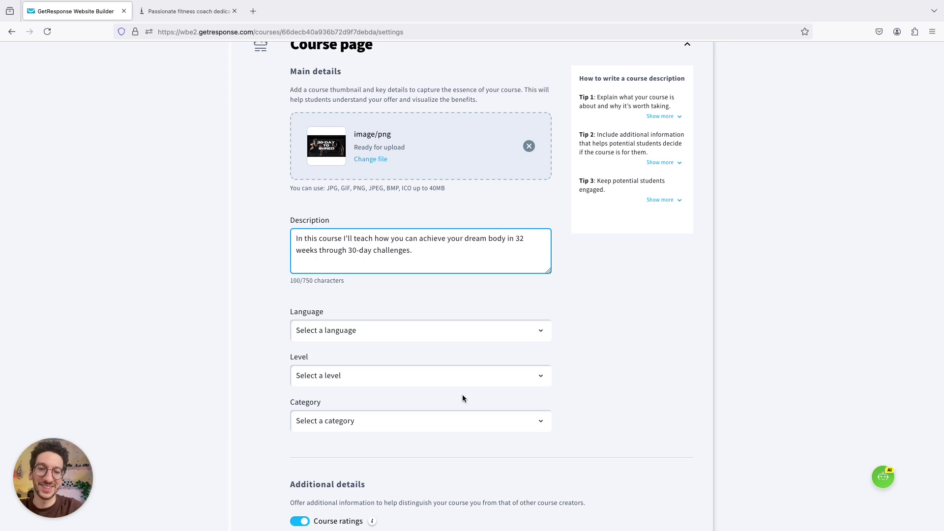
- Set the course language to English, its level to Beginner and its category to Health
{"action": "scroll", "coordinate": [462, 320], "scroll_direction": "down", "scroll_amount": 3}
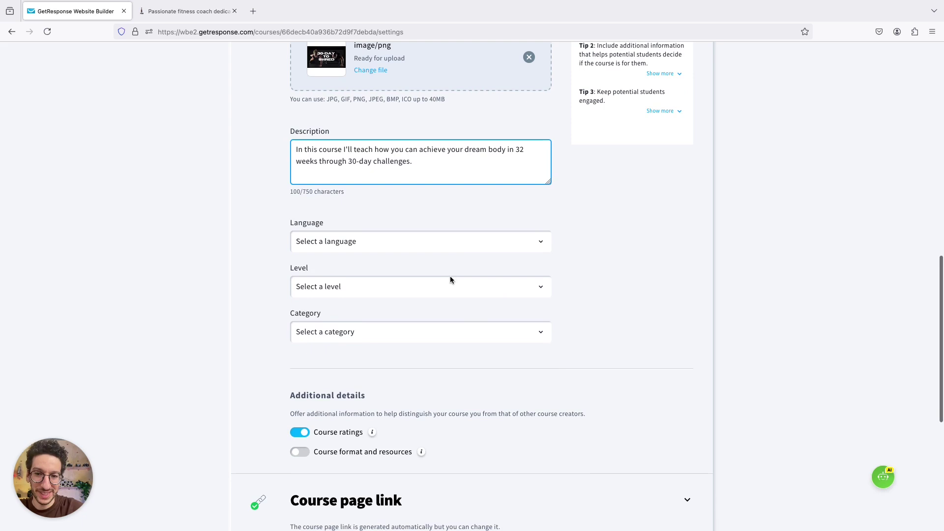
{"action": "left_click", "coordinate": [408, 243]}
{"action": "left_click", "coordinate": [368, 257]}
{"action": "scroll", "coordinate": [389, 266], "scroll_direction": "down", "scroll_amount": 2}
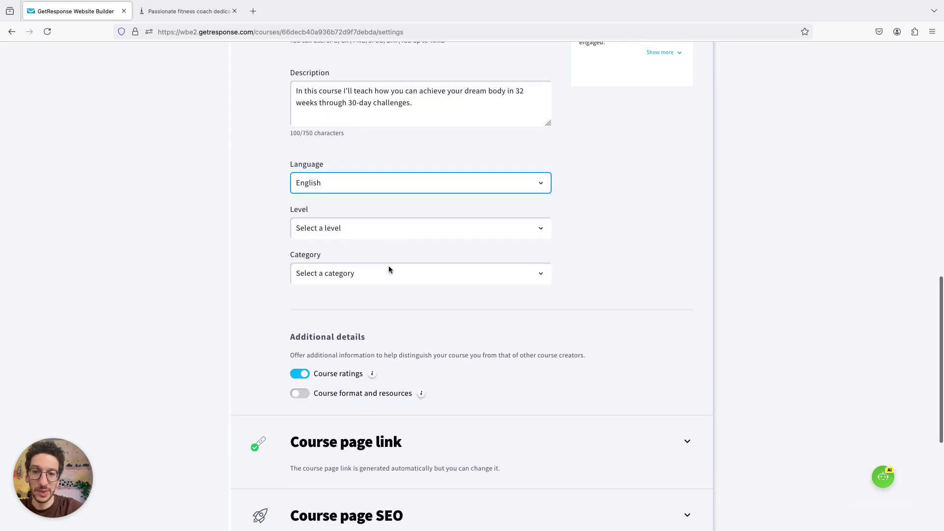
{"action": "left_click", "coordinate": [394, 229]}
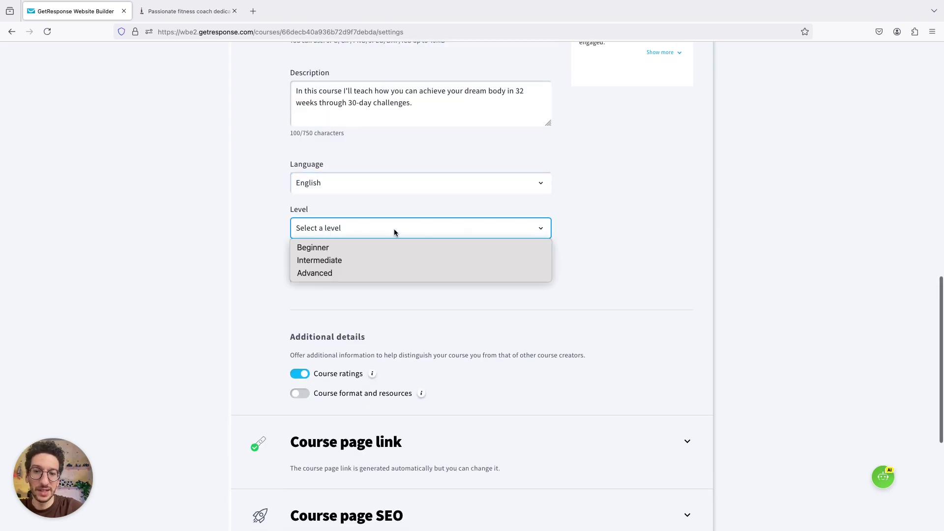
{"action": "left_click", "coordinate": [365, 249]}
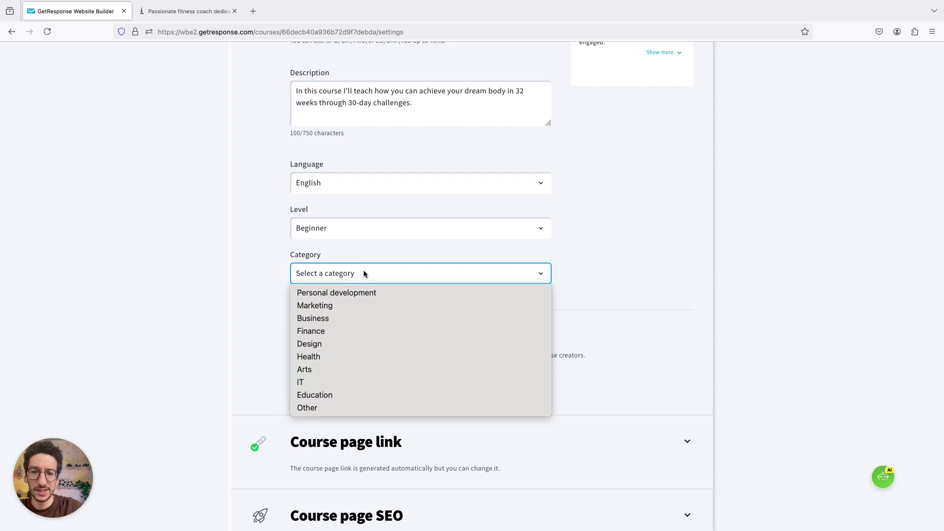
{"action": "left_click", "coordinate": [330, 357]}
{"action": "left_click", "coordinate": [276, 328]}
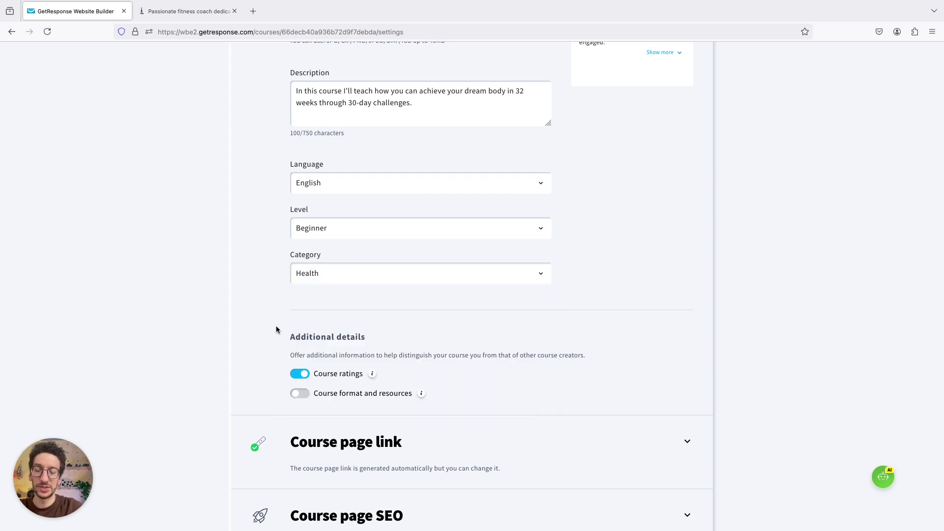
- Open the published Muscle Building in 16-Weeks course page and examine its details, format, resources and description
{"action": "left_click", "coordinate": [185, 18]}
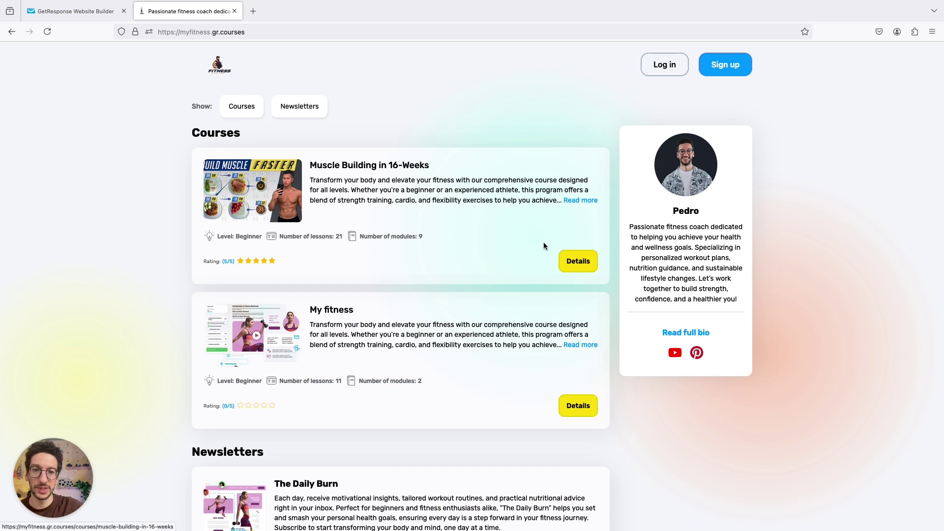
{"action": "left_click", "coordinate": [578, 262]}
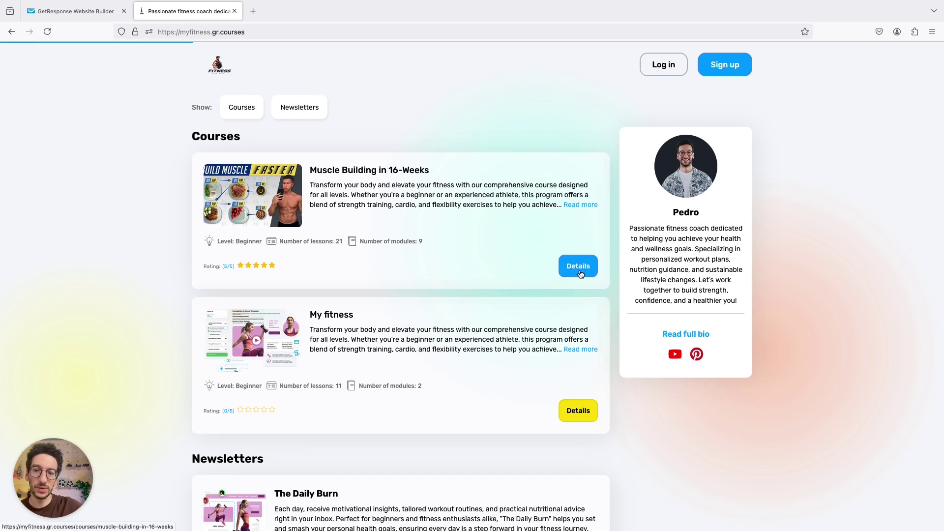
{"action": "scroll", "coordinate": [648, 254], "scroll_direction": "down", "scroll_amount": 2}
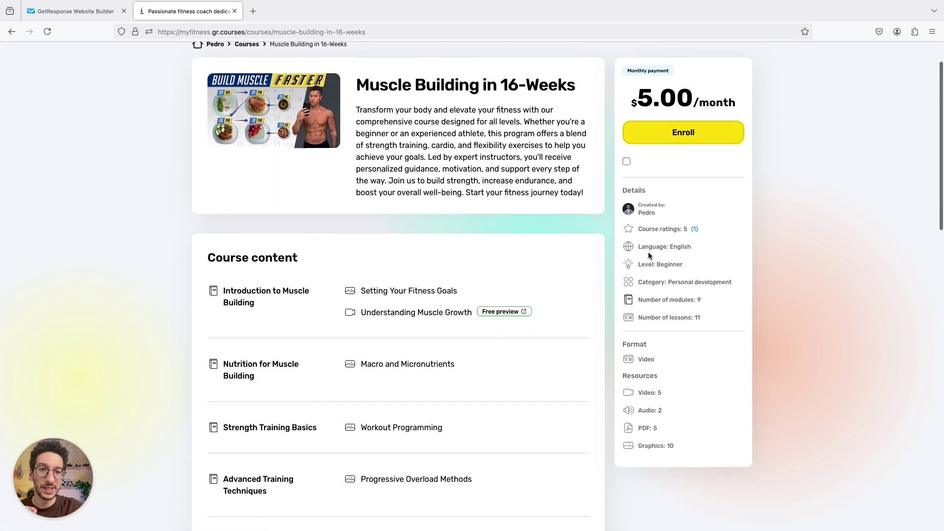
{"action": "scroll", "coordinate": [745, 232], "scroll_direction": "up", "scroll_amount": 5, "text": "ctrl"}
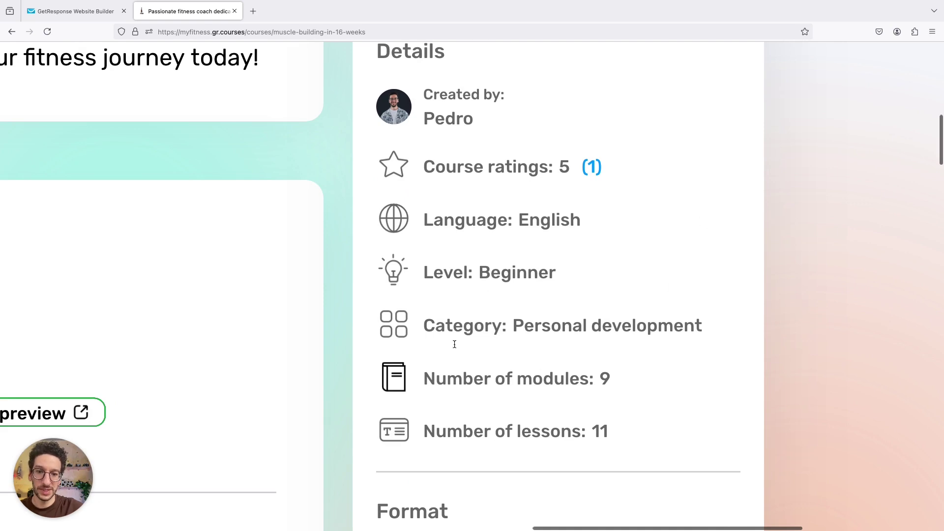
{"action": "scroll", "coordinate": [595, 154], "scroll_direction": "down", "scroll_amount": 5, "text": "ctrl"}
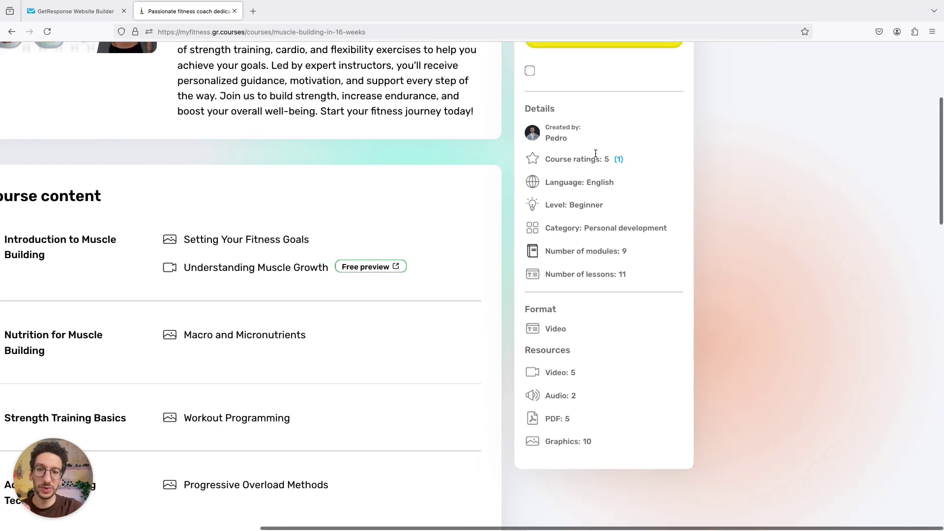
{"action": "scroll", "coordinate": [595, 153], "scroll_direction": "up", "scroll_amount": 3}
{"action": "scroll", "coordinate": [405, 154], "scroll_direction": "left", "scroll_amount": 2}
{"action": "double_click", "coordinate": [362, 173]}
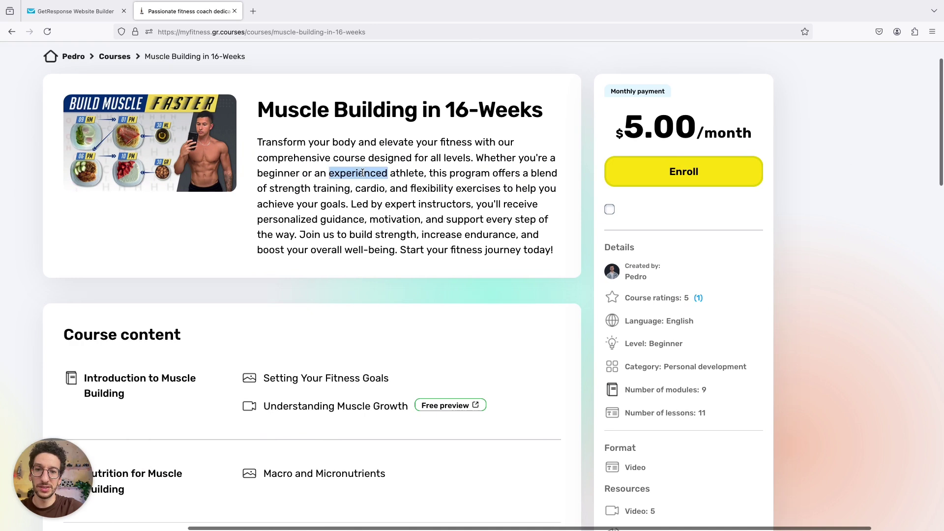
{"action": "triple_click", "coordinate": [362, 173]}
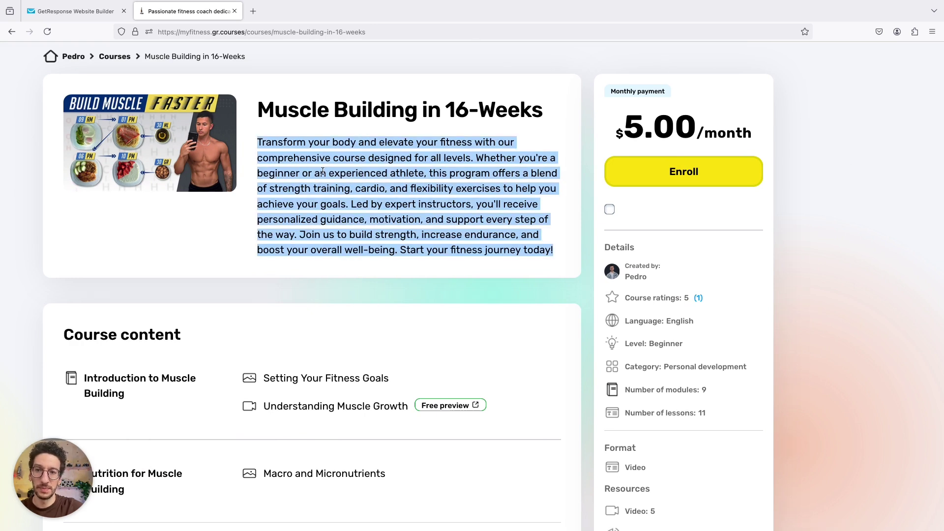
- Examine the reviews section and course content on the published Muscle Building in 16-Weeks page, comparing with the course rating setting
{"action": "scroll", "coordinate": [240, 149], "scroll_direction": "down", "scroll_amount": 2, "text": "ctrl"}
{"action": "left_click", "coordinate": [68, 12]}
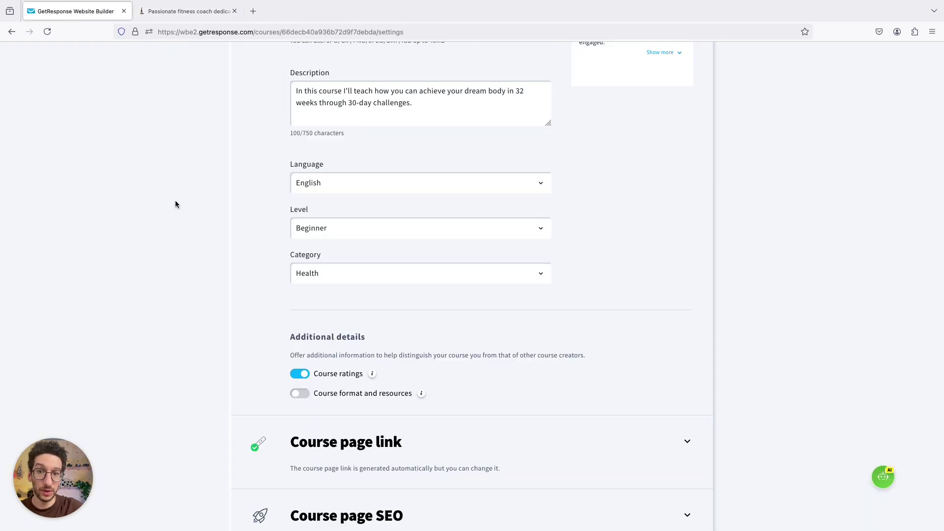
{"action": "scroll", "coordinate": [207, 251], "scroll_direction": "down", "scroll_amount": 3}
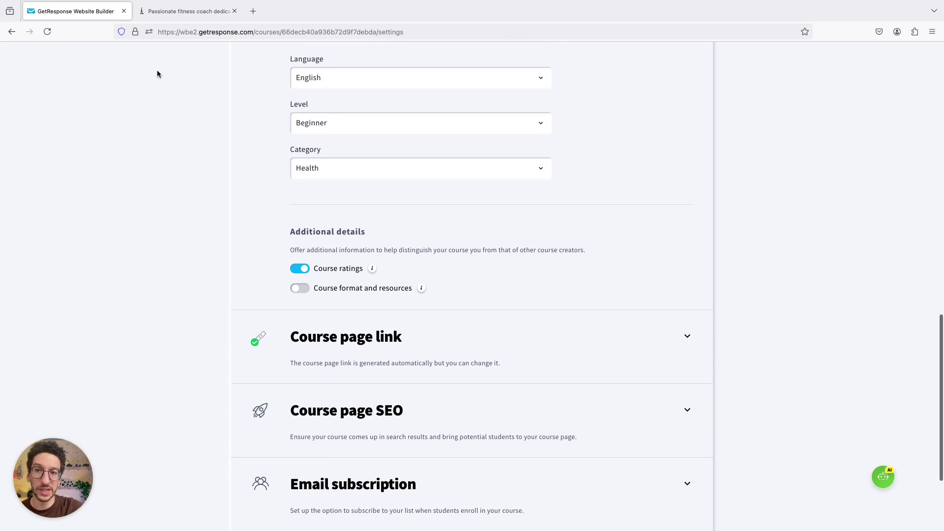
{"action": "left_click", "coordinate": [175, 11]}
{"action": "scroll", "coordinate": [232, 229], "scroll_direction": "down", "scroll_amount": 15}
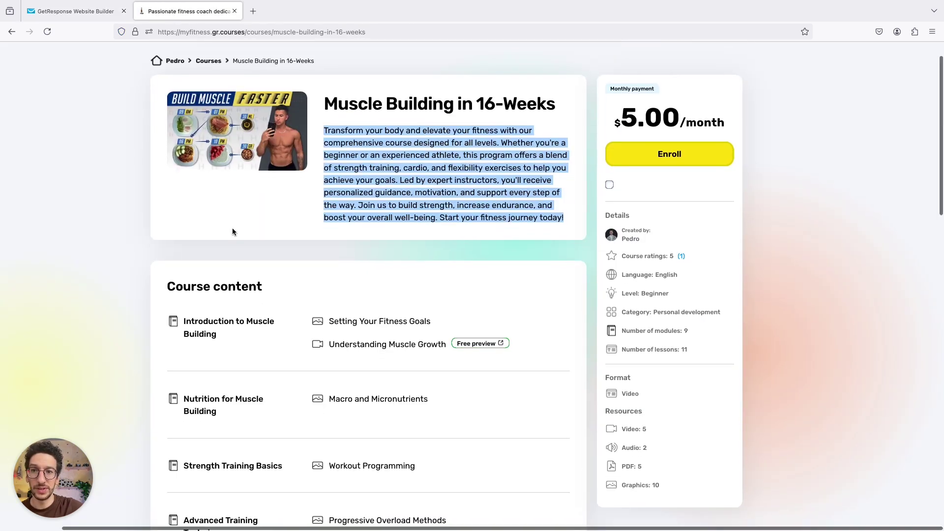
{"action": "scroll", "coordinate": [256, 252], "scroll_direction": "up", "scroll_amount": 5}
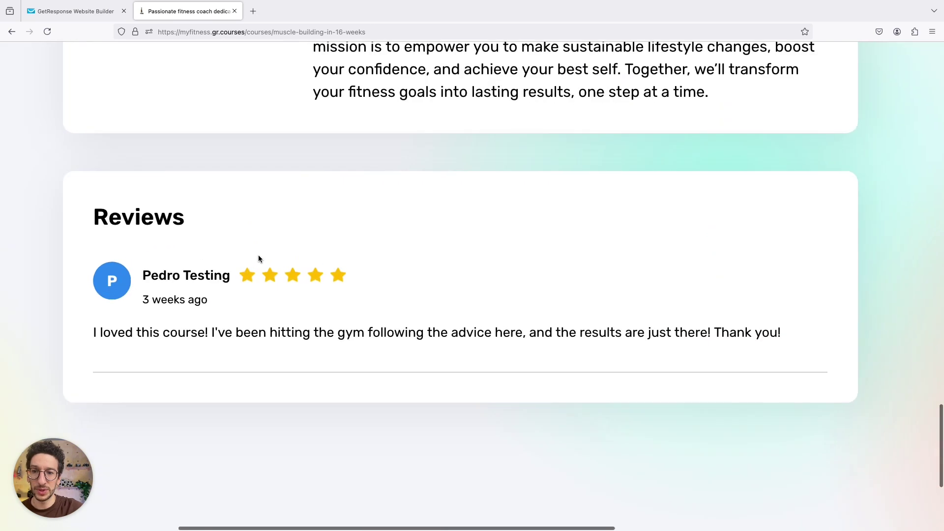
{"action": "scroll", "coordinate": [283, 268], "scroll_direction": "down", "scroll_amount": 2}
{"action": "scroll", "coordinate": [282, 268], "scroll_direction": "up", "scroll_amount": 15}
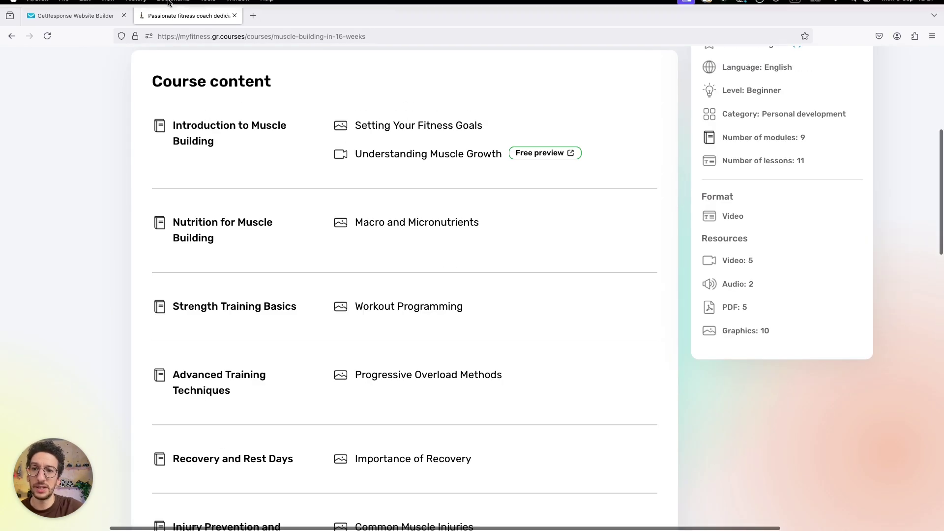
- Open the published site's Courses listing and examine the star ratings shown for each course
{"action": "scroll", "coordinate": [173, 138], "scroll_direction": "up", "scroll_amount": 5}
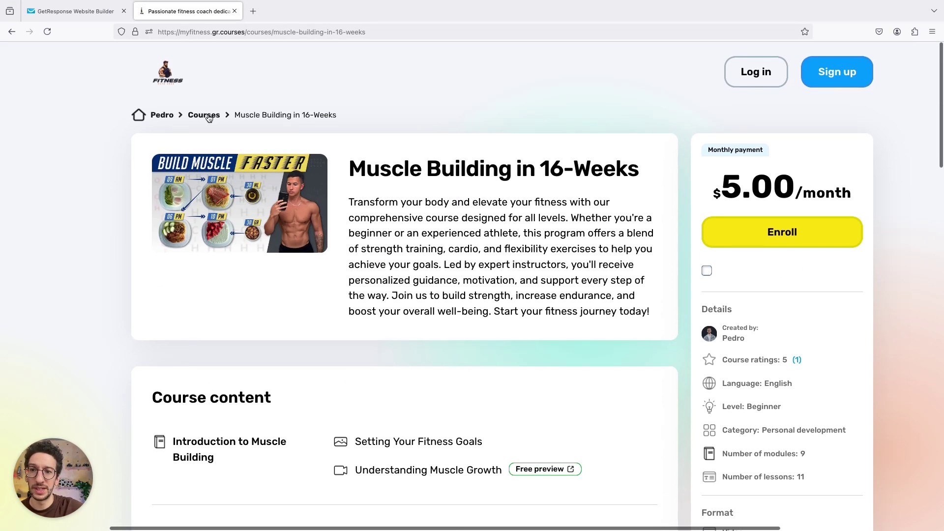
{"action": "left_click", "coordinate": [209, 119]}
{"action": "scroll", "coordinate": [240, 201], "scroll_direction": "down", "scroll_amount": 2}
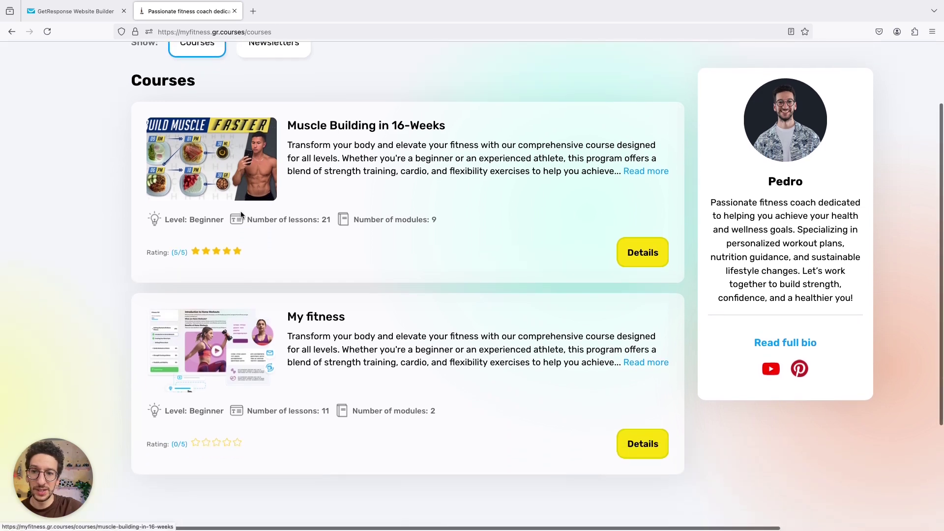
- Return to the course settings, enable Course format and resources, and set the lesson format to Video
{"action": "left_click", "coordinate": [74, 10]}
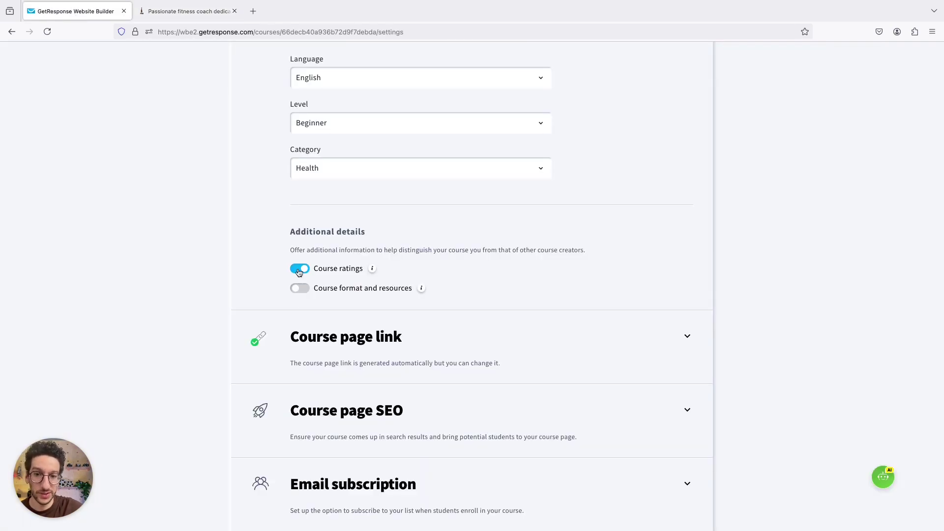
{"action": "left_click", "coordinate": [301, 290]}
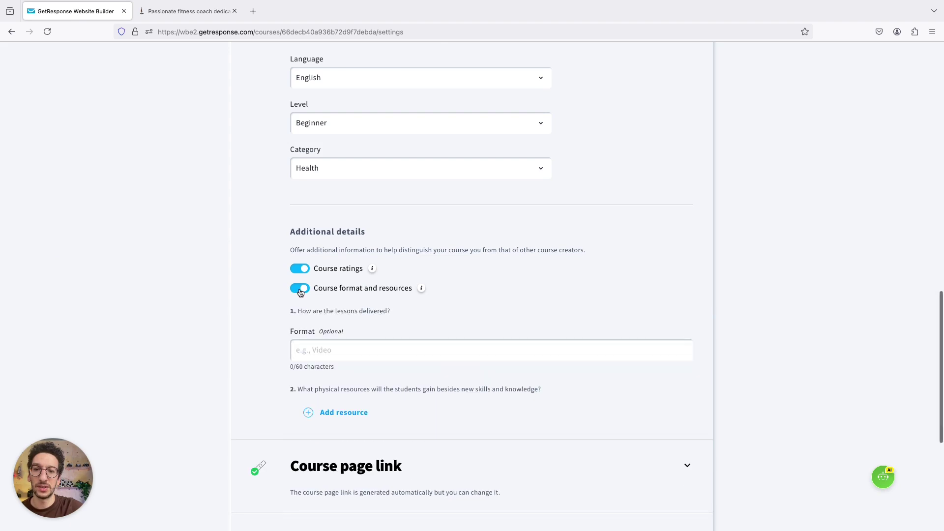
{"action": "scroll", "coordinate": [434, 290], "scroll_direction": "down", "scroll_amount": 2}
{"action": "left_click", "coordinate": [384, 288]}
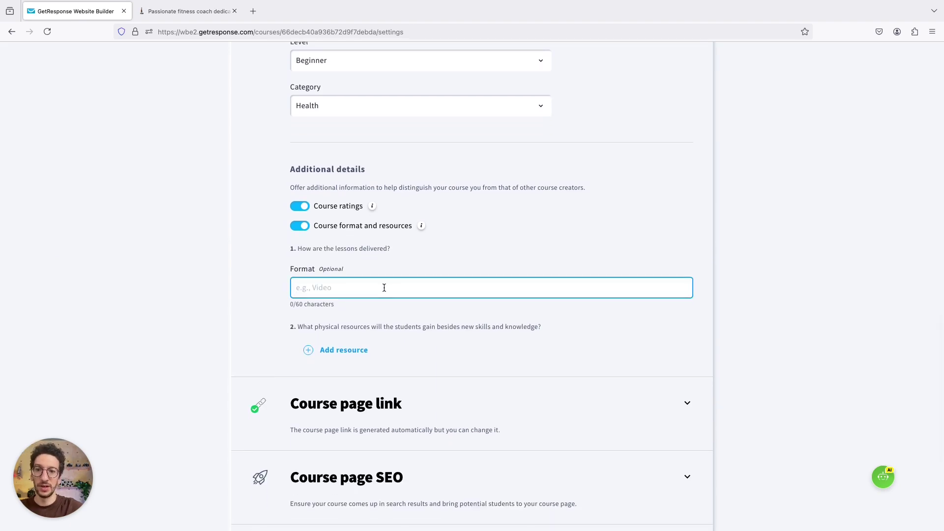
{"action": "type", "text": "Vid"}
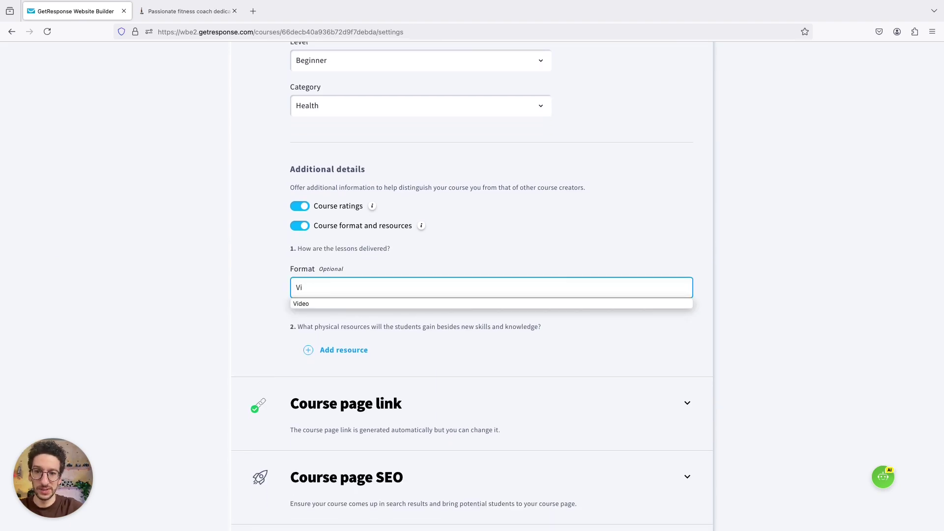
{"action": "left_click", "coordinate": [370, 303]}
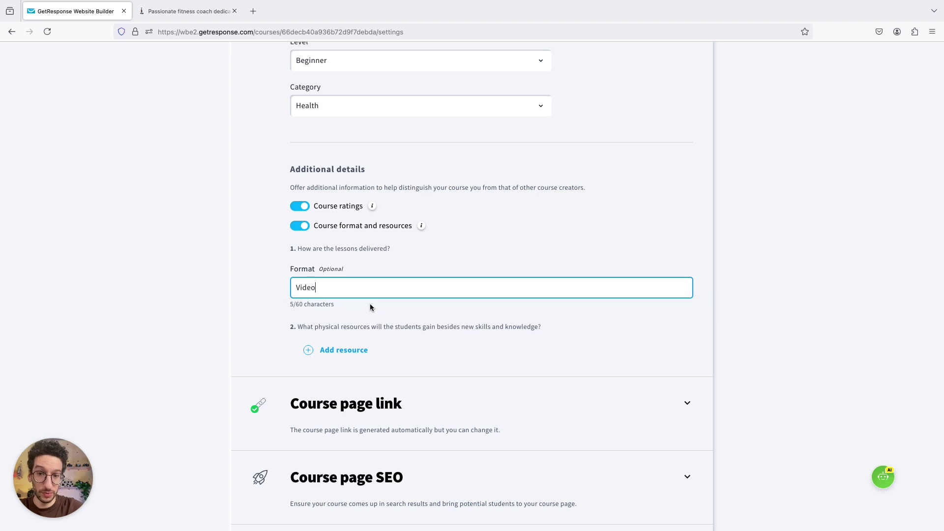
- Add Video and Audio to the course resources with quantities of 7 and 2
{"action": "left_click", "coordinate": [345, 350]}
{"action": "left_click", "coordinate": [618, 369]}
{"action": "type", "text": "7"}
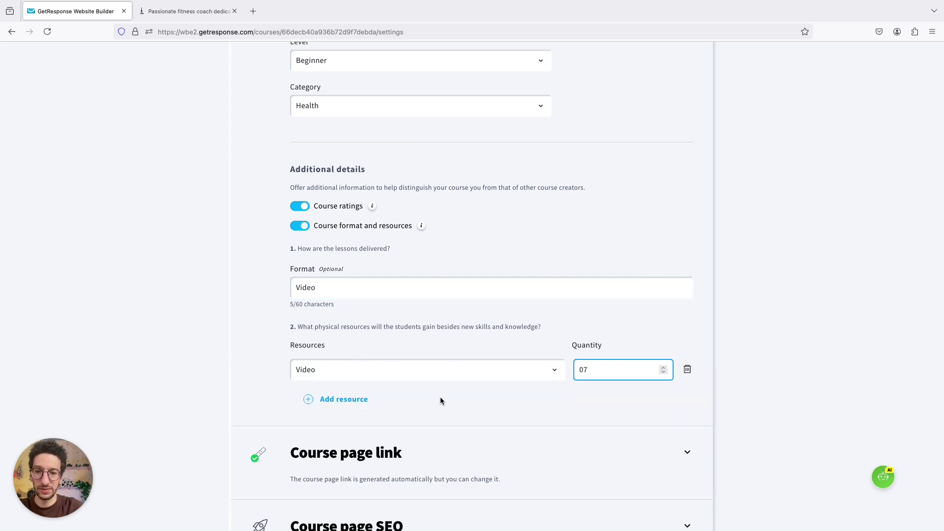
{"action": "left_click", "coordinate": [361, 411]}
{"action": "left_click", "coordinate": [360, 411]}
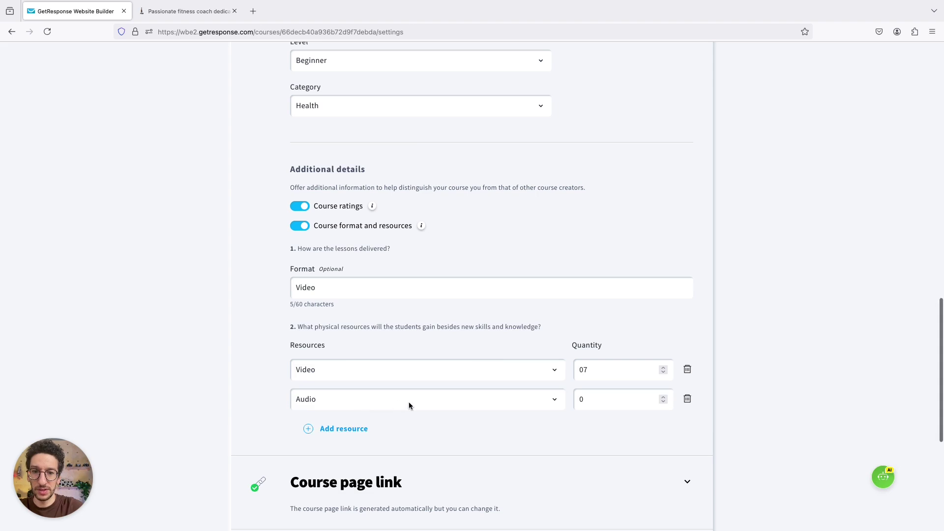
{"action": "left_click", "coordinate": [602, 399]}
{"action": "type", "text": "2"}
- Add PDF to the course resources with a quantity of 10
{"action": "left_click", "coordinate": [340, 444]}
{"action": "left_click", "coordinate": [343, 431]}
{"action": "left_click", "coordinate": [644, 431]}
{"action": "type", "text": "10"}
{"action": "key", "text": "Home"}
{"action": "key", "text": "Delete"}
- Add Graphics and Instructional materials to the course resources with quantities of 6 and 2
{"action": "left_click", "coordinate": [336, 461]}
{"action": "scroll", "coordinate": [379, 450], "scroll_direction": "down", "scroll_amount": 3}
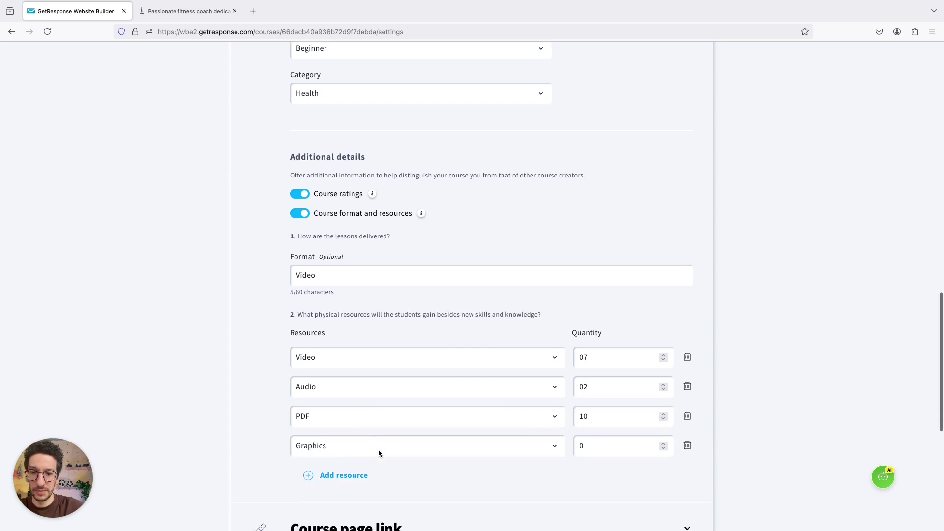
{"action": "left_click", "coordinate": [611, 362]}
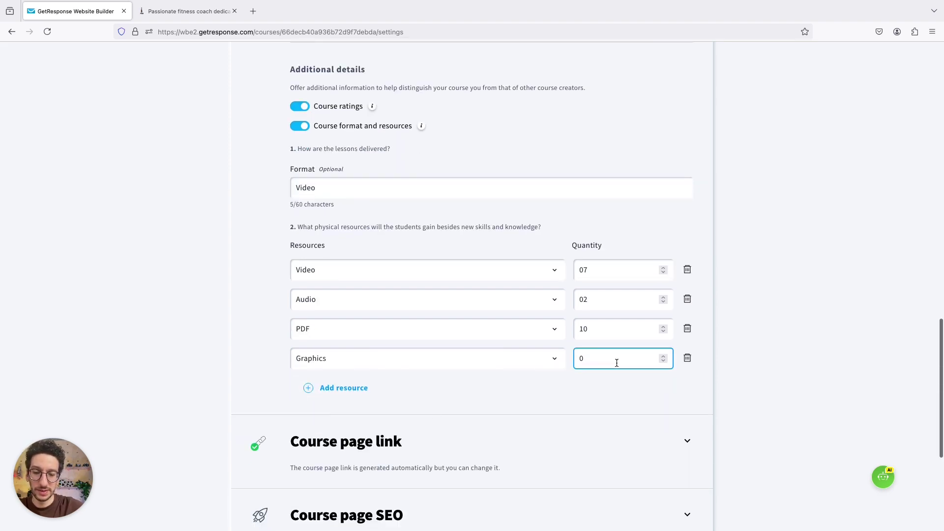
{"action": "type", "text": "6"}
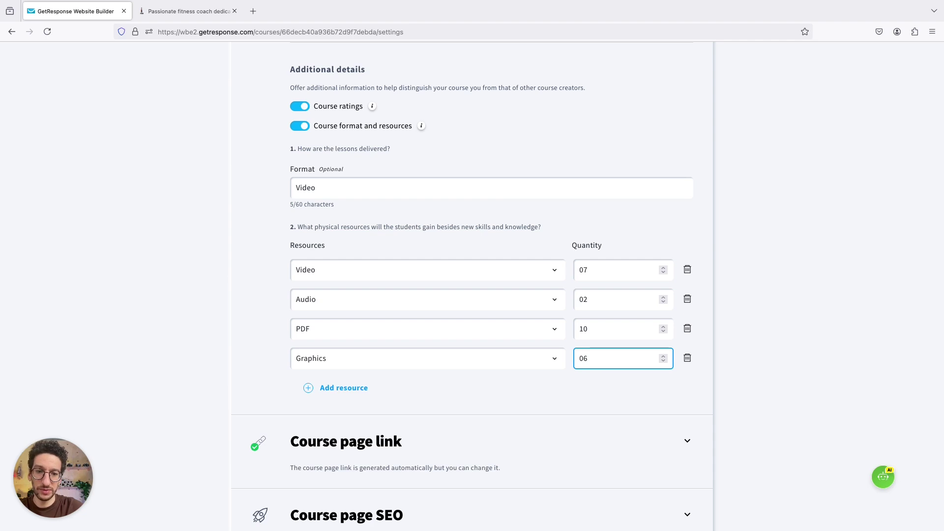
{"action": "left_click", "coordinate": [365, 390]}
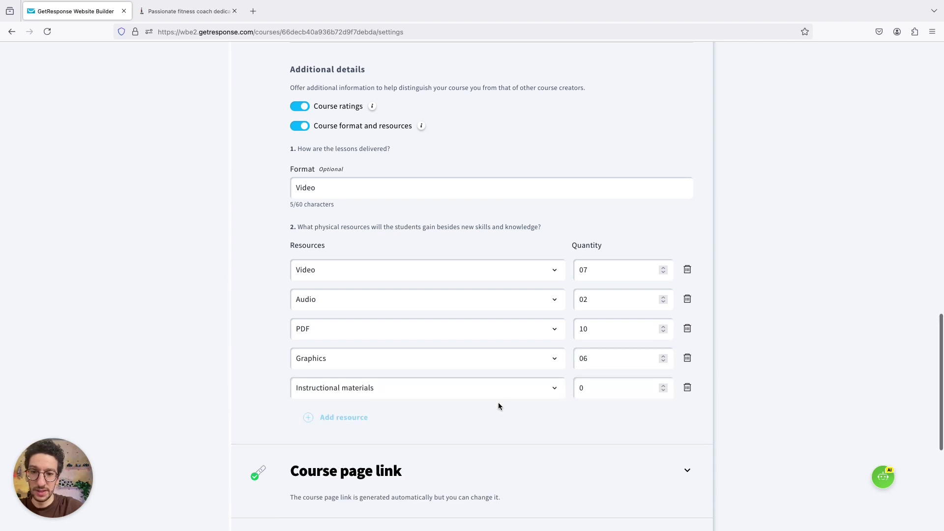
{"action": "left_click", "coordinate": [641, 387]}
{"action": "type", "text": "2"}
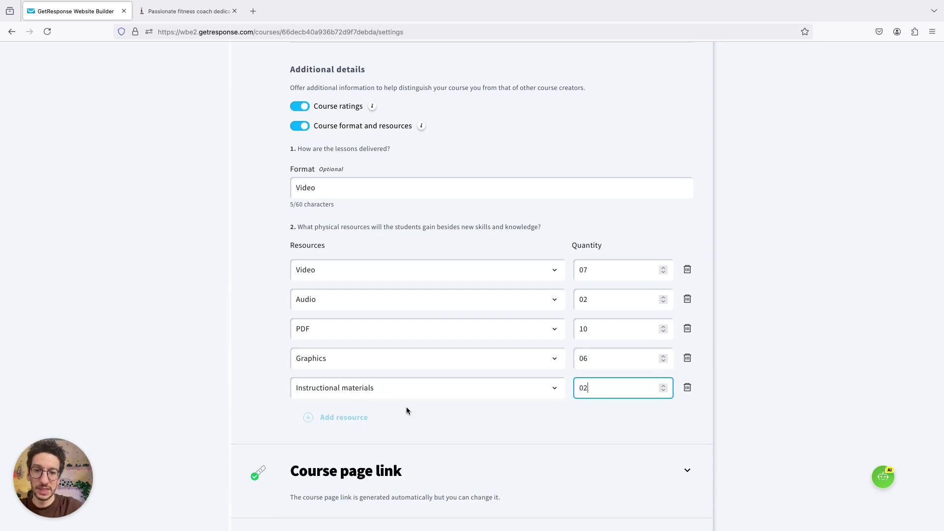
- Open the published Muscle Building in 16-Weeks details page and check how its format and resources are listed
{"action": "scroll", "coordinate": [463, 385], "scroll_direction": "down", "scroll_amount": 3}
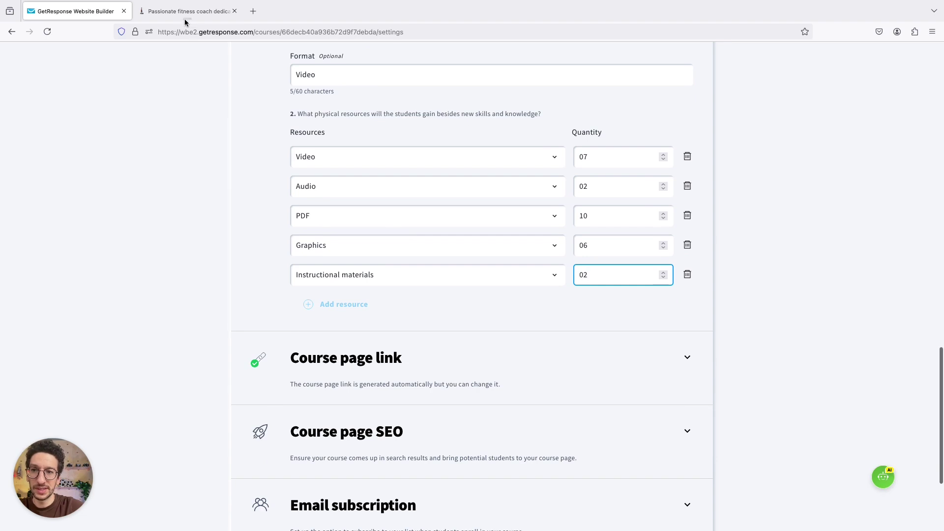
{"action": "left_click", "coordinate": [186, 11]}
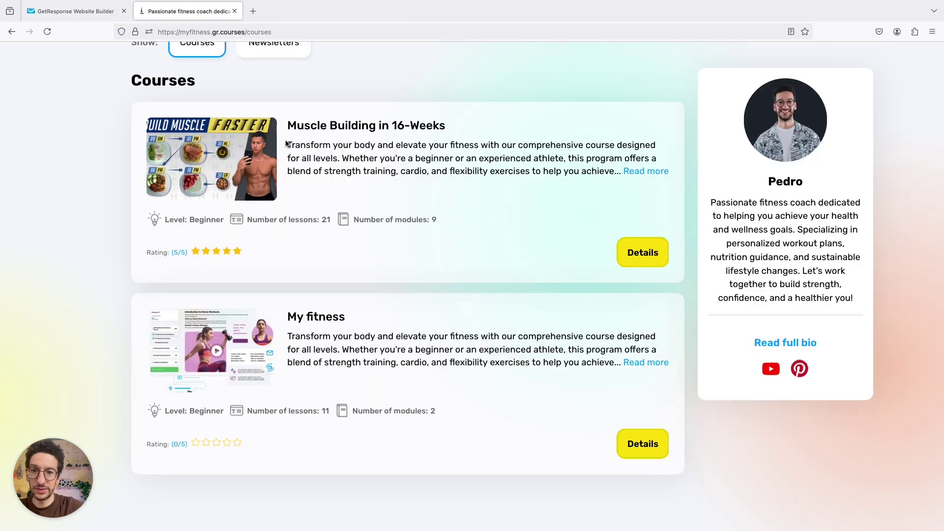
{"action": "left_click", "coordinate": [636, 261]}
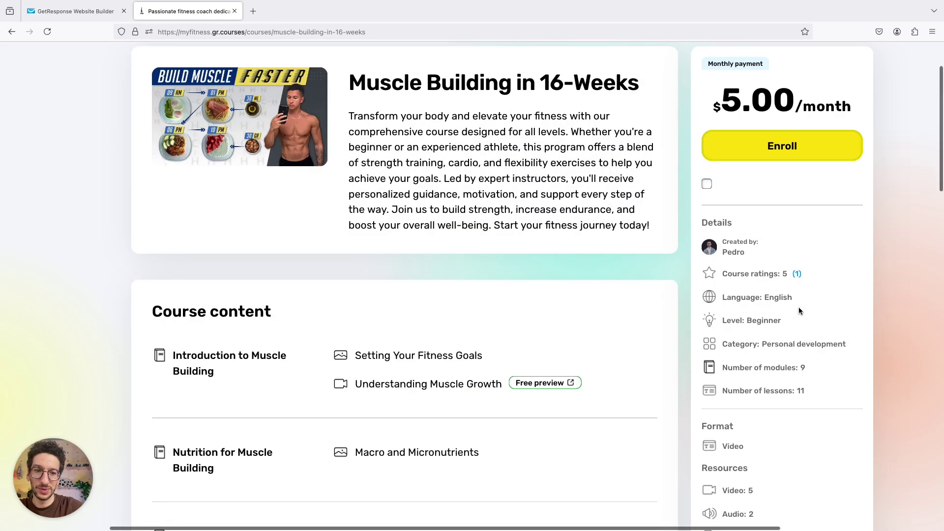
{"action": "scroll", "coordinate": [798, 308], "scroll_direction": "down", "scroll_amount": 3}
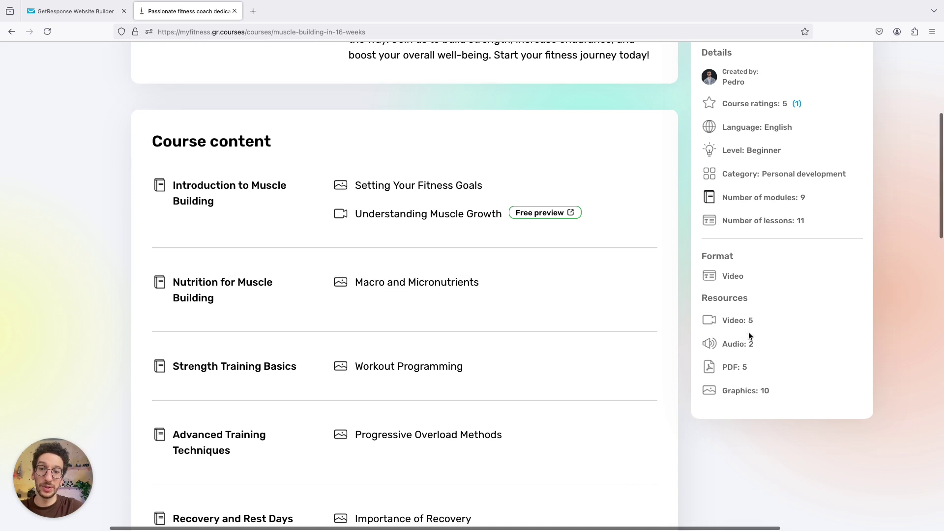
- Return to the course settings, expand the Course page link section and examine the link's domain and ending
{"action": "left_click", "coordinate": [69, 14]}
{"action": "scroll", "coordinate": [379, 167], "scroll_direction": "down", "scroll_amount": 4}
{"action": "left_click", "coordinate": [688, 199]}
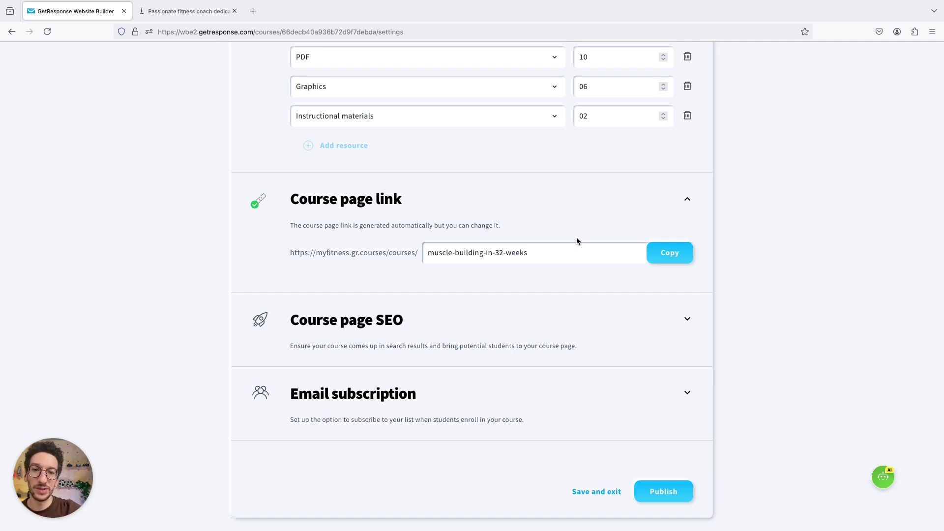
{"action": "triple_click", "coordinate": [535, 253]}
{"action": "left_click", "coordinate": [547, 252]}
{"action": "triple_click", "coordinate": [548, 252]}
{"action": "left_click_drag", "start_coordinate": [429, 253], "coordinate": [474, 267]}
{"action": "triple_click", "coordinate": [355, 251]}
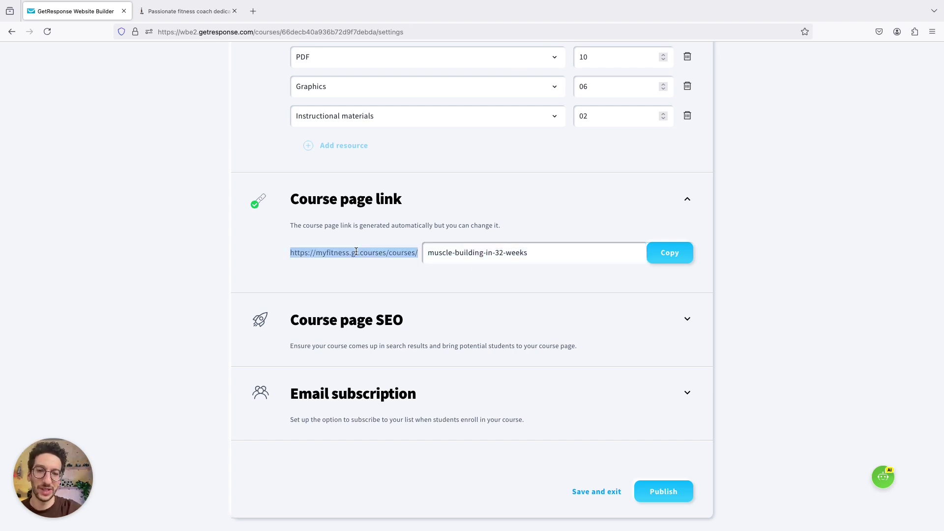
- Expand the Course page SEO settings and exclude the page from search engine indexing
{"action": "left_click", "coordinate": [687, 319]}
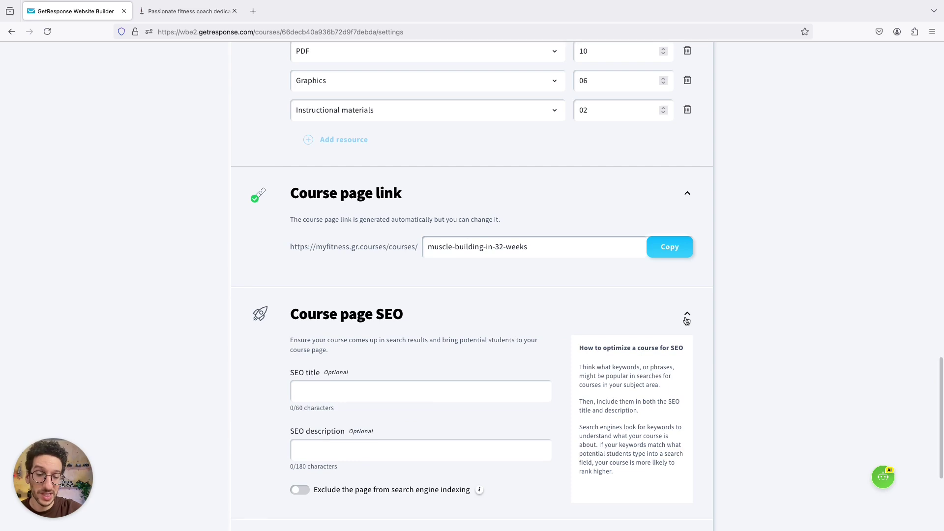
{"action": "scroll", "coordinate": [686, 321], "scroll_direction": "down", "scroll_amount": 3}
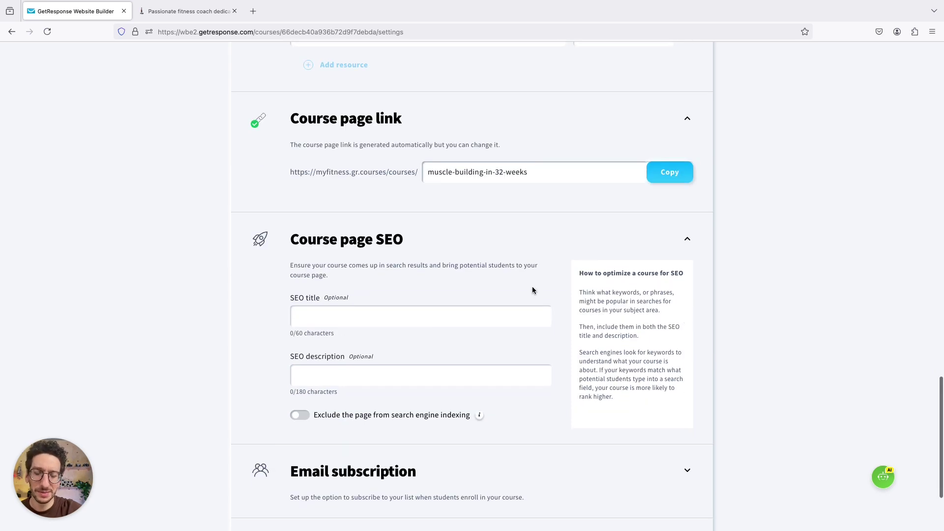
{"action": "scroll", "coordinate": [532, 290], "scroll_direction": "down", "scroll_amount": 4}
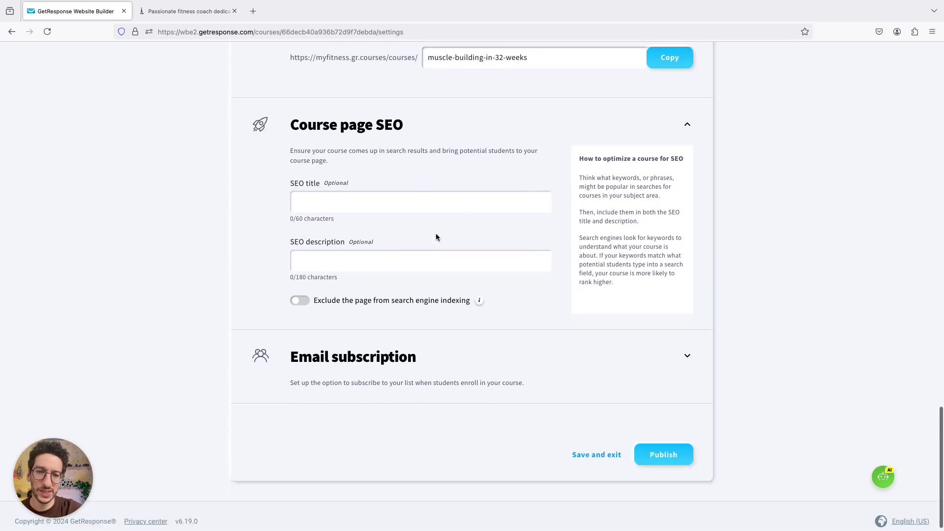
{"action": "left_click", "coordinate": [300, 301]}
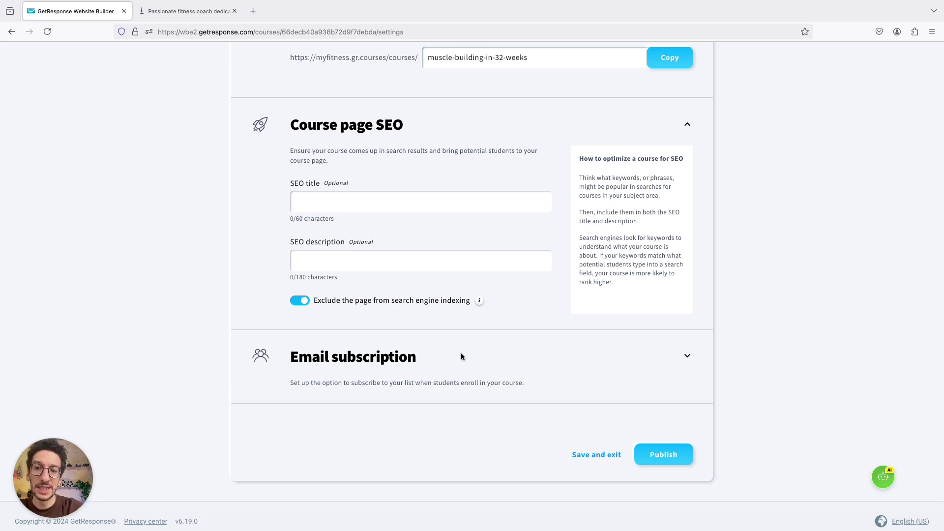
- Expand the Email subscription settings and add only students who check an opt-in box at enrollment to the contact list
{"action": "left_click", "coordinate": [687, 357]}
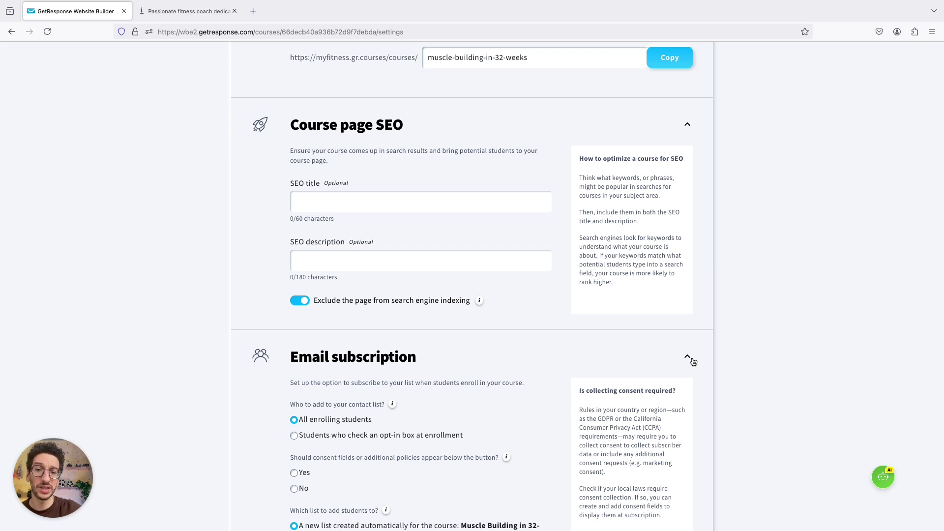
{"action": "scroll", "coordinate": [693, 361], "scroll_direction": "down", "scroll_amount": 3}
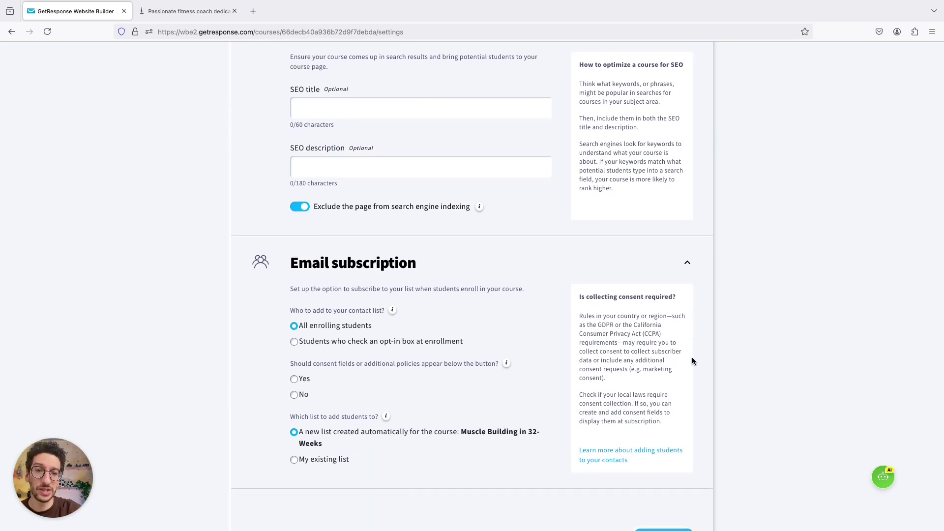
{"action": "scroll", "coordinate": [692, 361], "scroll_direction": "down", "scroll_amount": 1}
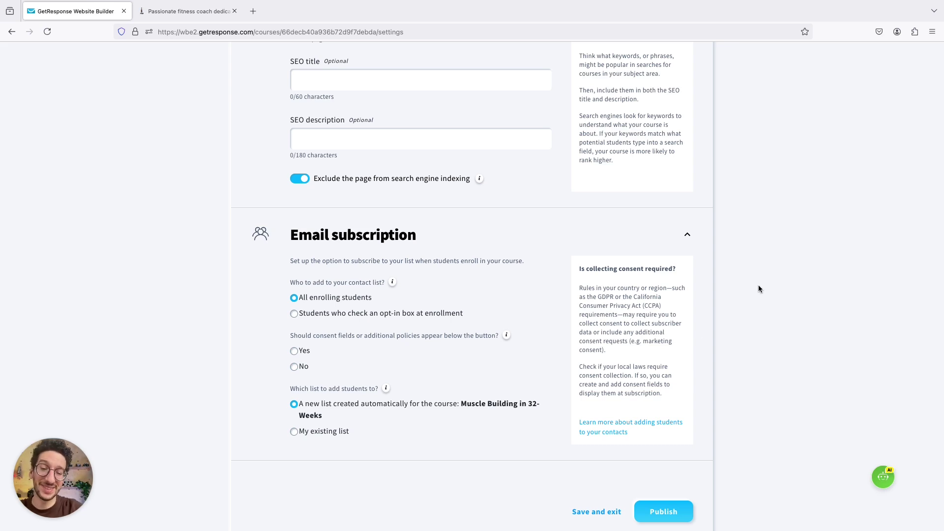
{"action": "scroll", "coordinate": [763, 274], "scroll_direction": "down", "scroll_amount": 2}
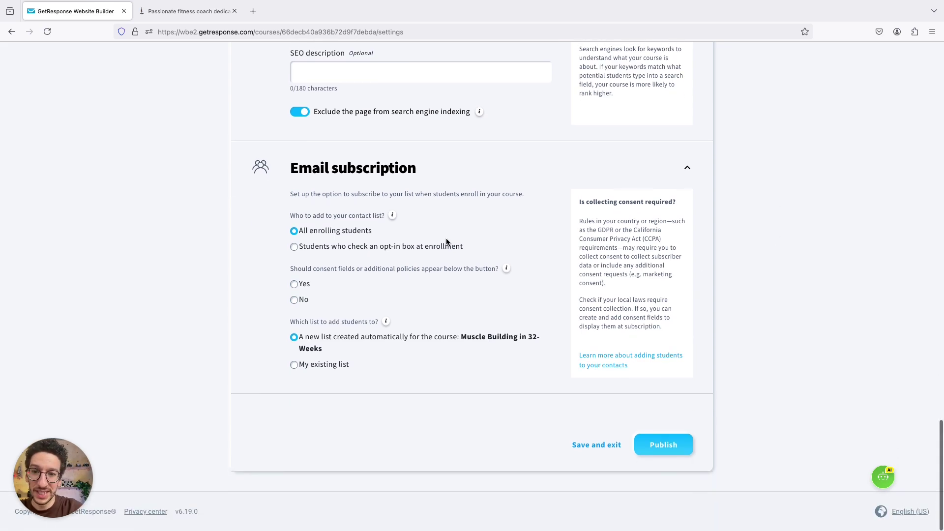
{"action": "scroll", "coordinate": [359, 226], "scroll_direction": "up", "scroll_amount": 5, "text": "ctrl"}
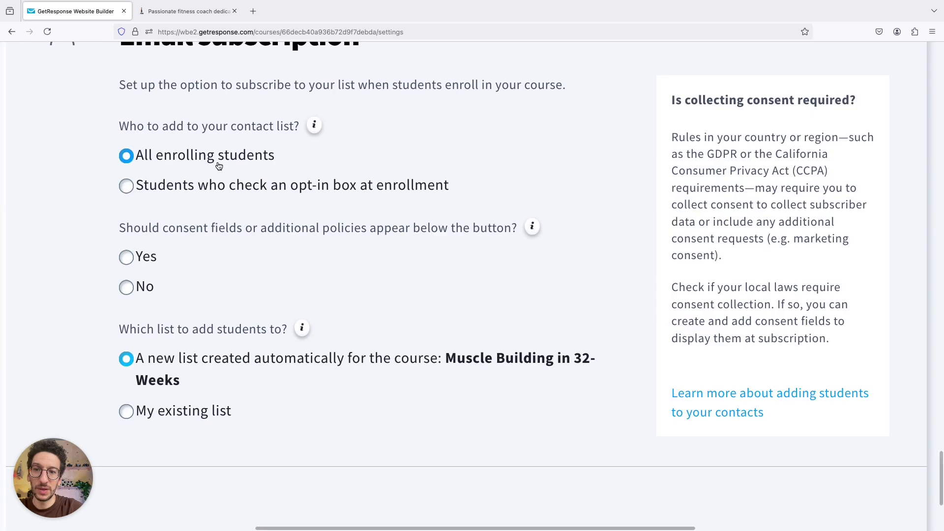
{"action": "left_click", "coordinate": [208, 195]}
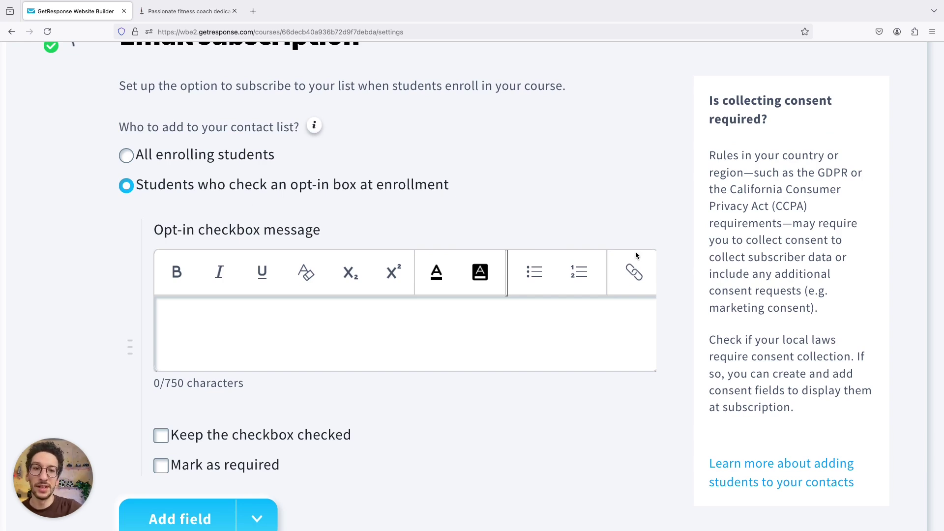
- Add a GDPR consent field to the email subscription settings, keeping its checkbox checked and marking it as required
{"action": "scroll", "coordinate": [516, 189], "scroll_direction": "down", "scroll_amount": 1}
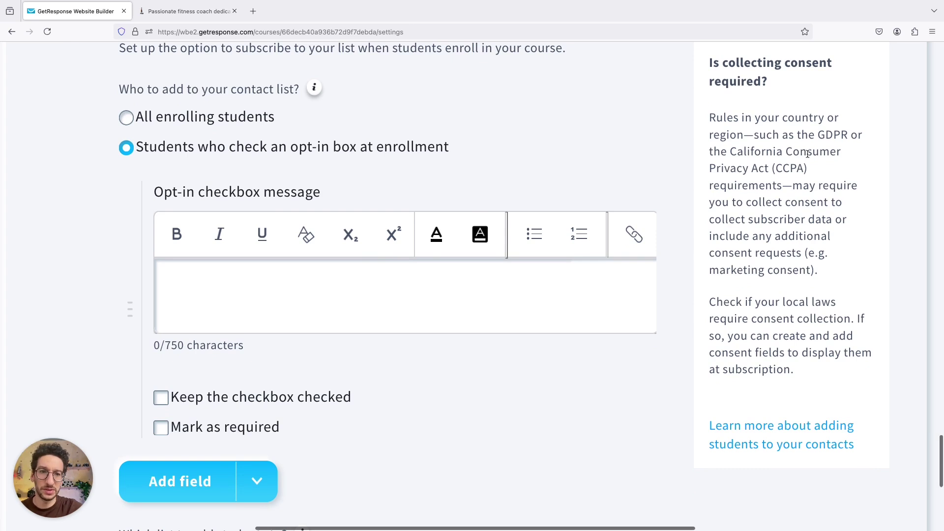
{"action": "double_click", "coordinate": [744, 169]}
{"action": "left_click", "coordinate": [761, 167]}
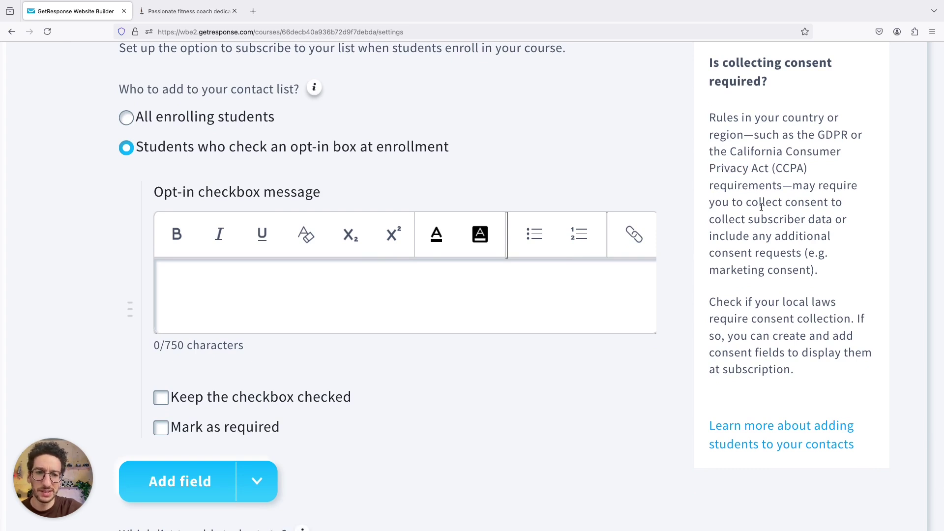
{"action": "key", "text": "ctrl+minus"}
{"action": "key", "text": "ctrl+minus"}
{"action": "key", "text": "ctrl+minus"}
{"action": "key", "text": "ctrl+minus"}
{"action": "left_click", "coordinate": [290, 425]}
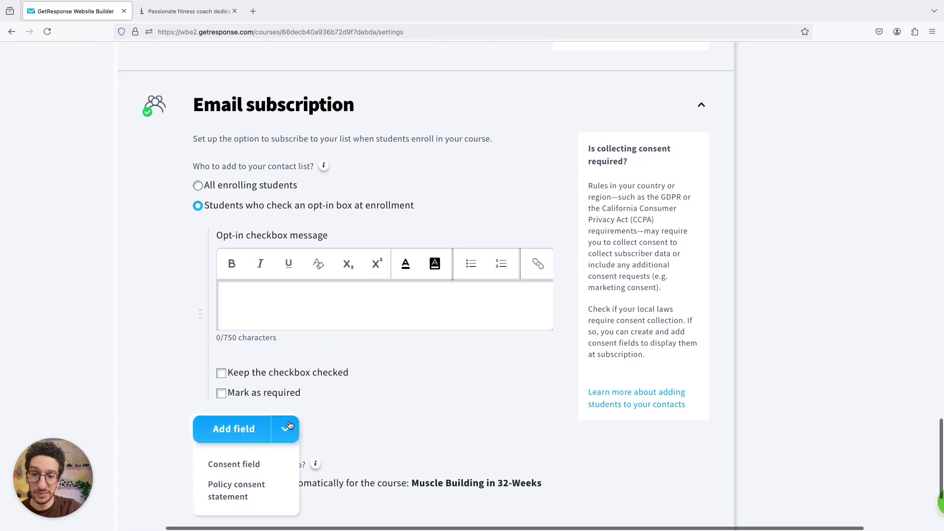
{"action": "scroll", "coordinate": [267, 446], "scroll_direction": "down", "scroll_amount": 1}
{"action": "left_click", "coordinate": [261, 417]}
{"action": "left_click", "coordinate": [262, 414]}
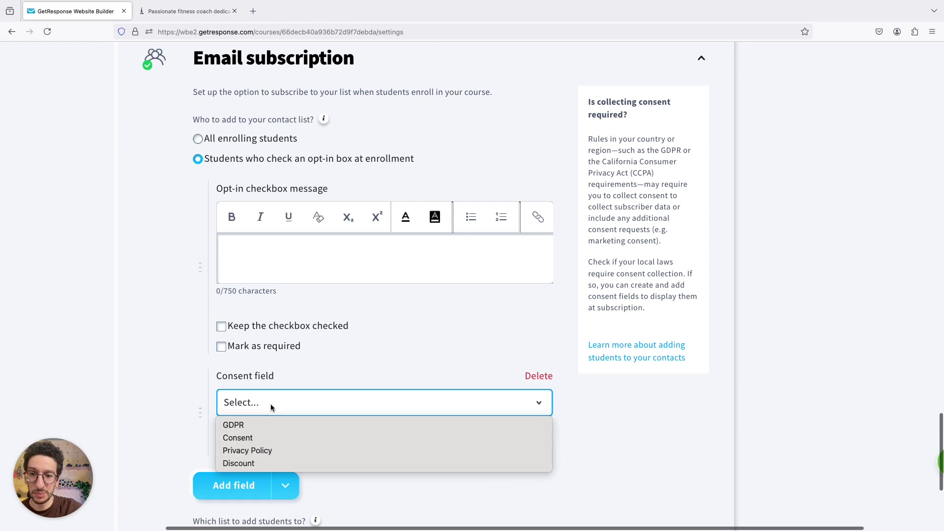
{"action": "left_click", "coordinate": [264, 425]}
{"action": "left_click", "coordinate": [221, 430]}
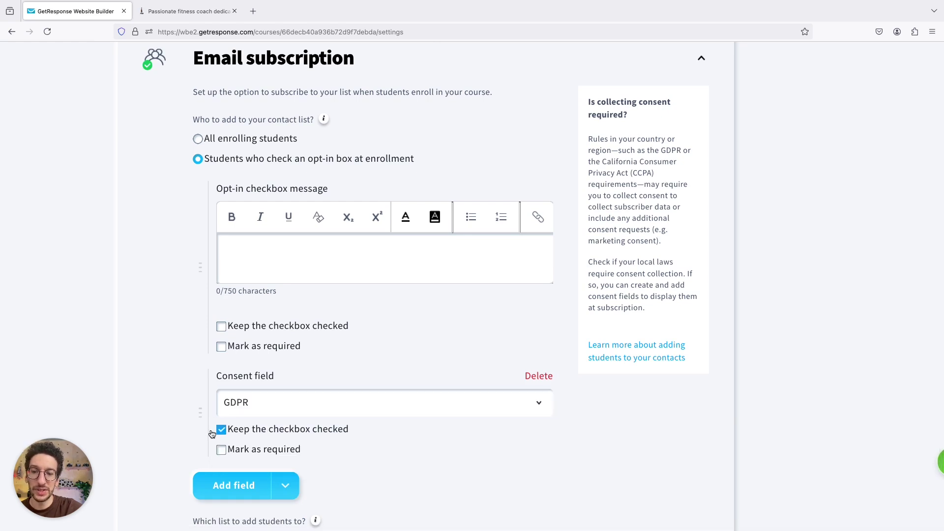
{"action": "left_click", "coordinate": [222, 450]}
- Publish the course with its automatically created contact list and decline creating a website or landing page
{"action": "scroll", "coordinate": [180, 445], "scroll_direction": "down", "scroll_amount": 1}
{"action": "scroll", "coordinate": [178, 445], "scroll_direction": "down", "scroll_amount": 1}
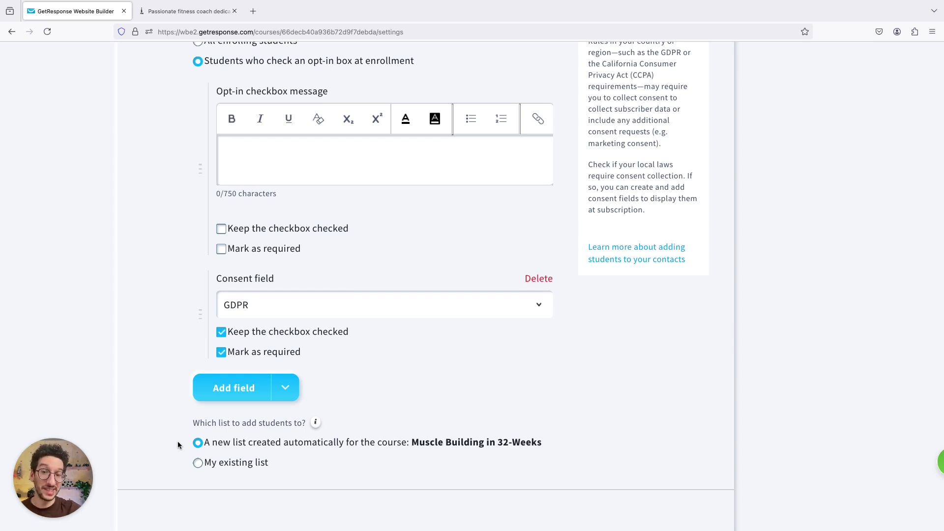
{"action": "scroll", "coordinate": [389, 354], "scroll_direction": "down", "scroll_amount": 3}
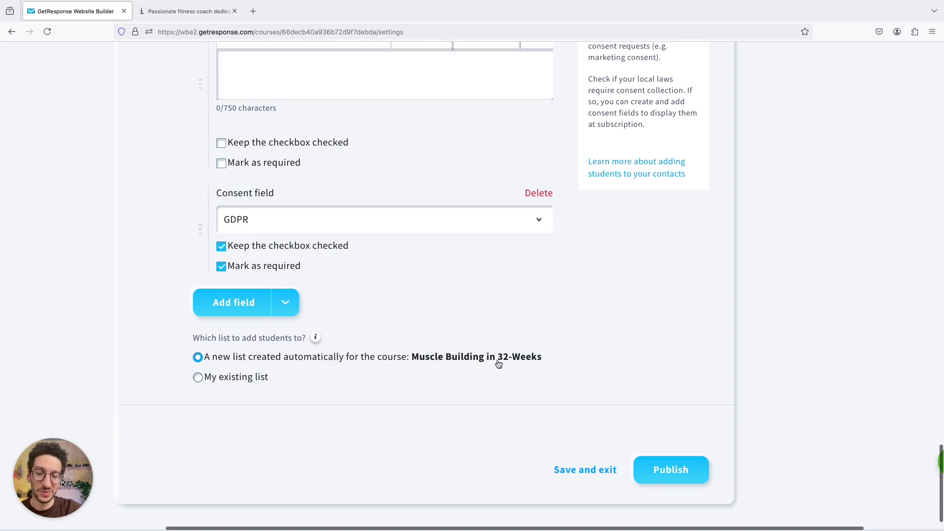
{"action": "scroll", "coordinate": [541, 383], "scroll_direction": "down", "scroll_amount": 2}
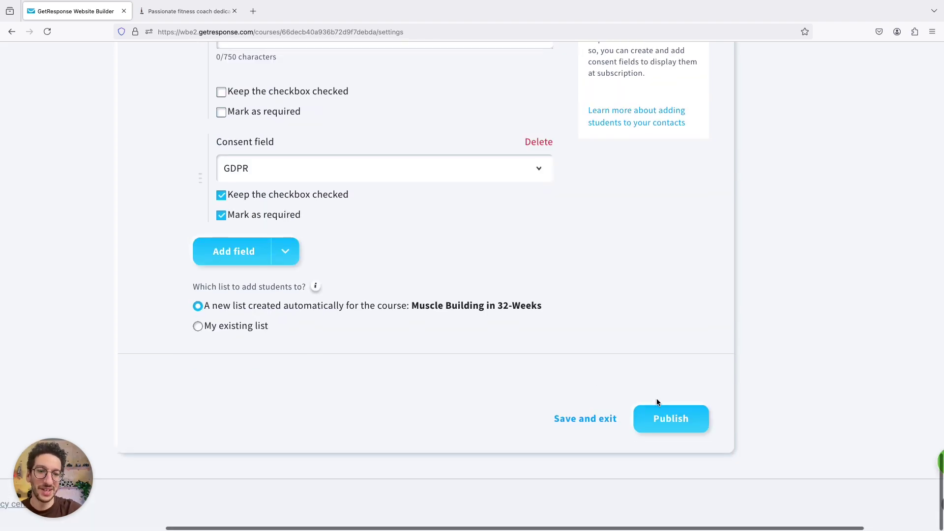
{"action": "left_click", "coordinate": [663, 424]}
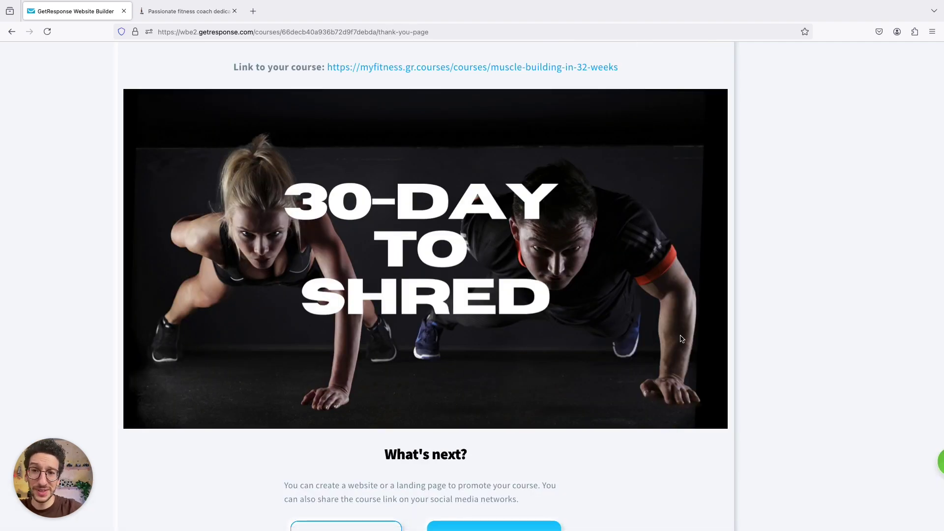
{"action": "scroll", "coordinate": [681, 338], "scroll_direction": "down", "scroll_amount": 3}
{"action": "scroll", "coordinate": [681, 338], "scroll_direction": "down", "scroll_amount": 1}
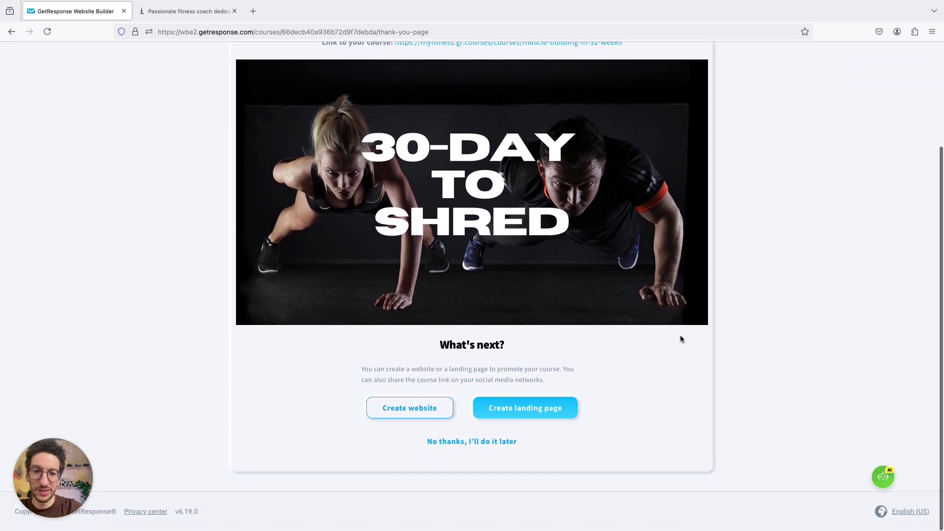
{"action": "left_click", "coordinate": [480, 445]}
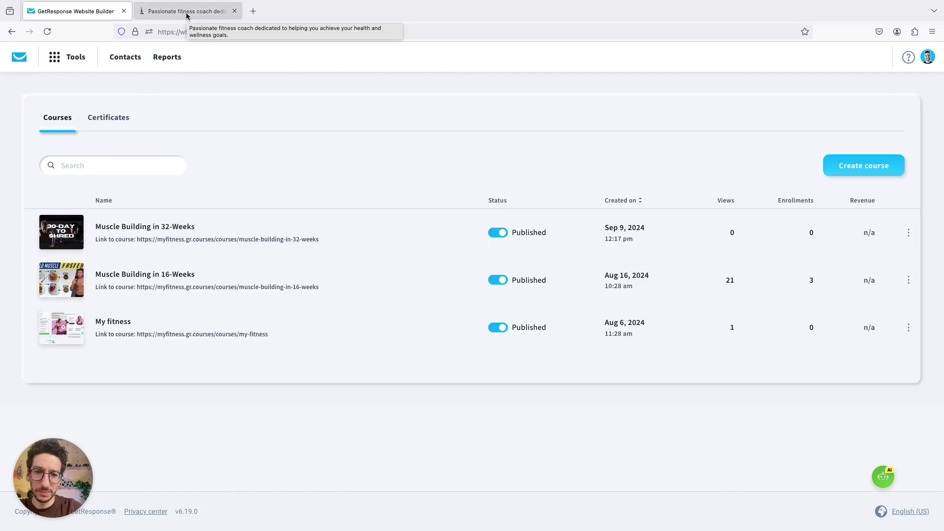
- Open the Muscle Building in 32-Weeks details page from the public course site
{"action": "left_click", "coordinate": [187, 15]}
{"action": "key", "text": "ctrl+minus"}
{"action": "key", "text": "ctrl+minus"}
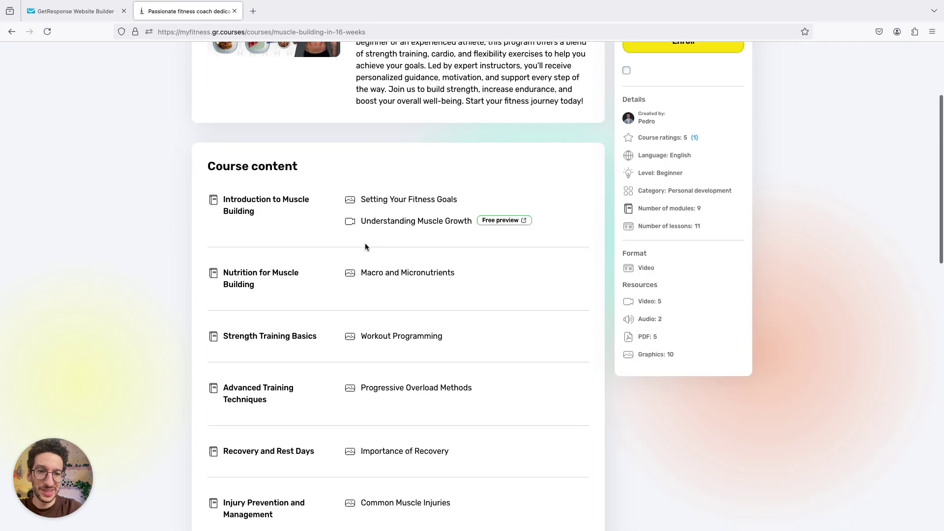
{"action": "scroll", "coordinate": [365, 243], "scroll_direction": "up", "scroll_amount": 4}
{"action": "left_click", "coordinate": [247, 98]}
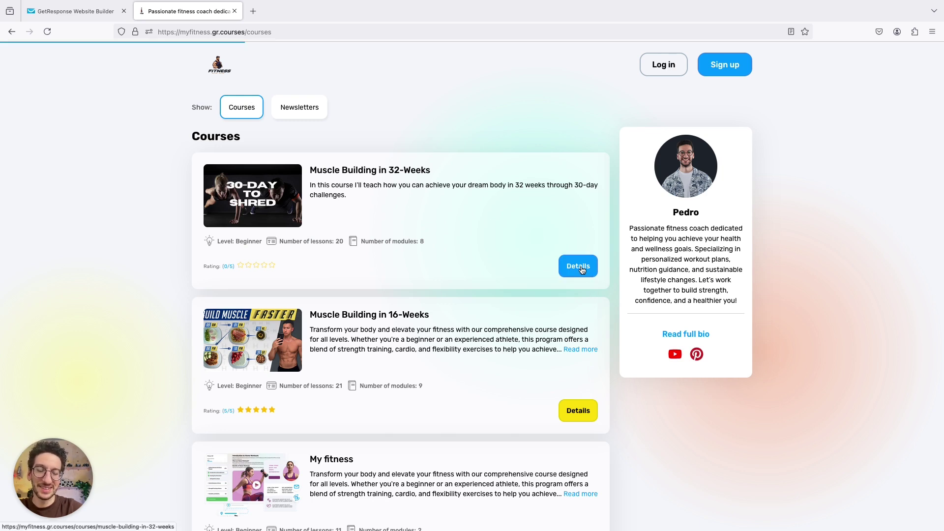
{"action": "scroll", "coordinate": [730, 317], "scroll_direction": "down", "scroll_amount": 4}
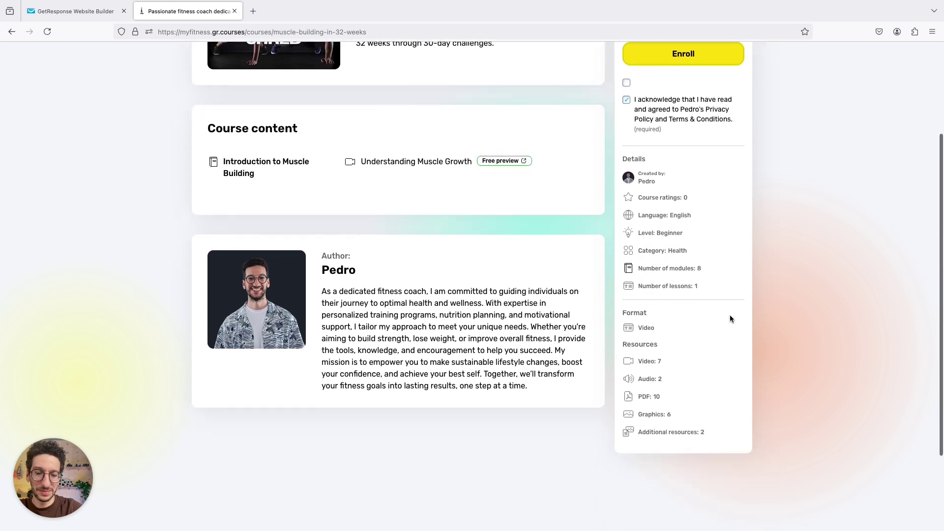
- Examine the published course page's content outline, consent checkboxes, course details, format and resources
{"action": "scroll", "coordinate": [729, 319], "scroll_direction": "down", "scroll_amount": 2}
{"action": "key", "text": "ctrl+plus"}
{"action": "key", "text": "ctrl+plus"}
{"action": "key", "text": "ctrl+plus"}
{"action": "key", "text": "ctrl+plus"}
{"action": "key", "text": "ctrl+plus"}
{"action": "scroll", "coordinate": [720, 255], "scroll_direction": "up", "scroll_amount": 5}
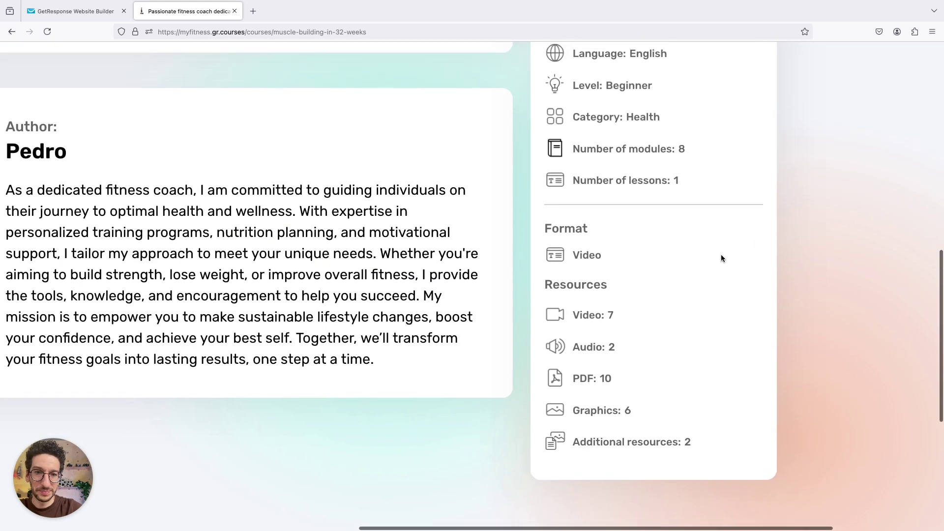
{"action": "key", "text": "ctrl+minus"}
{"action": "key", "text": "ctrl+minus"}
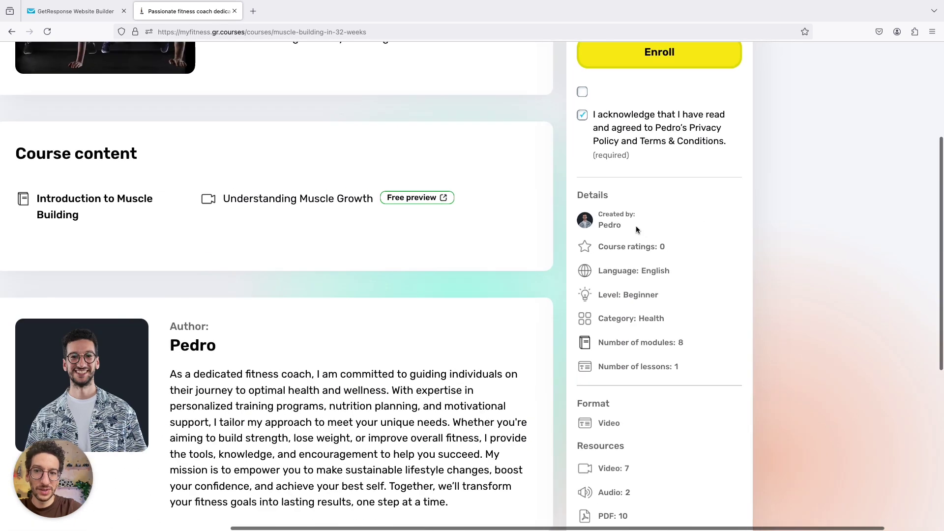
{"action": "key", "text": "ctrl+minus"}
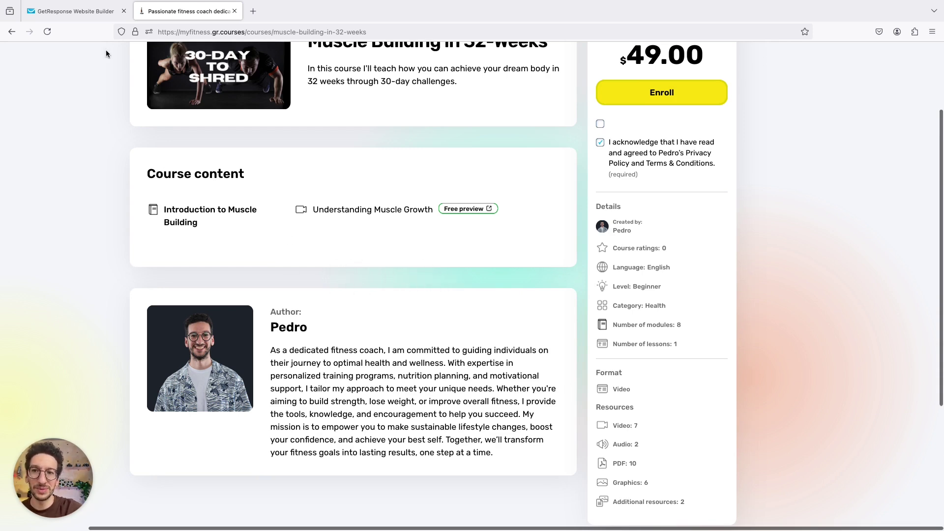
- Open the Muscle Building in 32-Weeks course for editing and mark the Setting Your Goals lesson as ready
{"action": "left_click", "coordinate": [78, 17]}
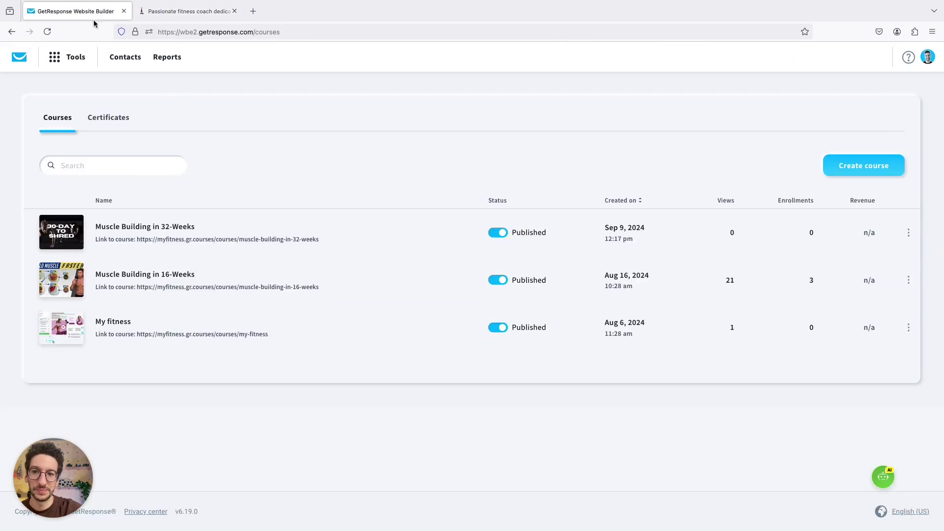
{"action": "left_click", "coordinate": [908, 232]}
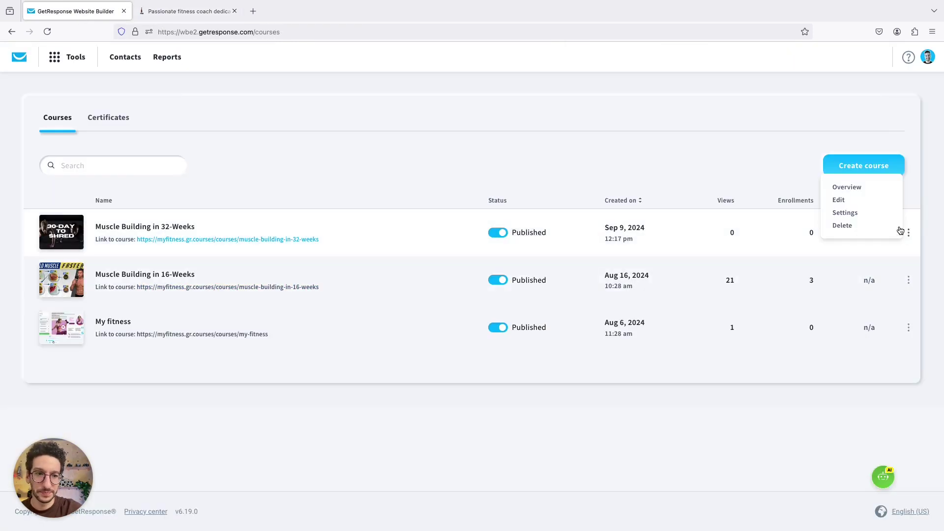
{"action": "left_click", "coordinate": [850, 206]}
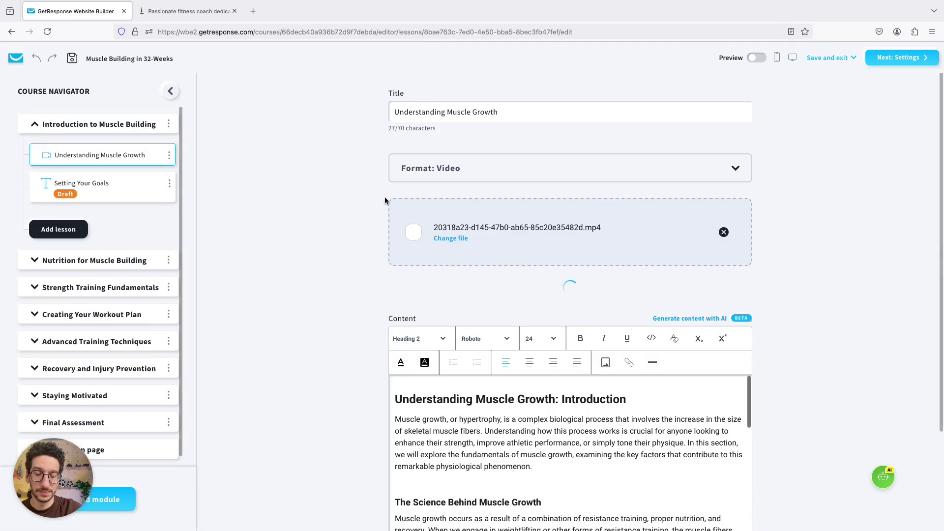
{"action": "left_click", "coordinate": [78, 186]}
{"action": "left_click", "coordinate": [168, 182]}
{"action": "left_click", "coordinate": [285, 266]}
{"action": "scroll", "coordinate": [442, 509], "scroll_direction": "down", "scroll_amount": 1}
{"action": "left_click", "coordinate": [397, 511]}
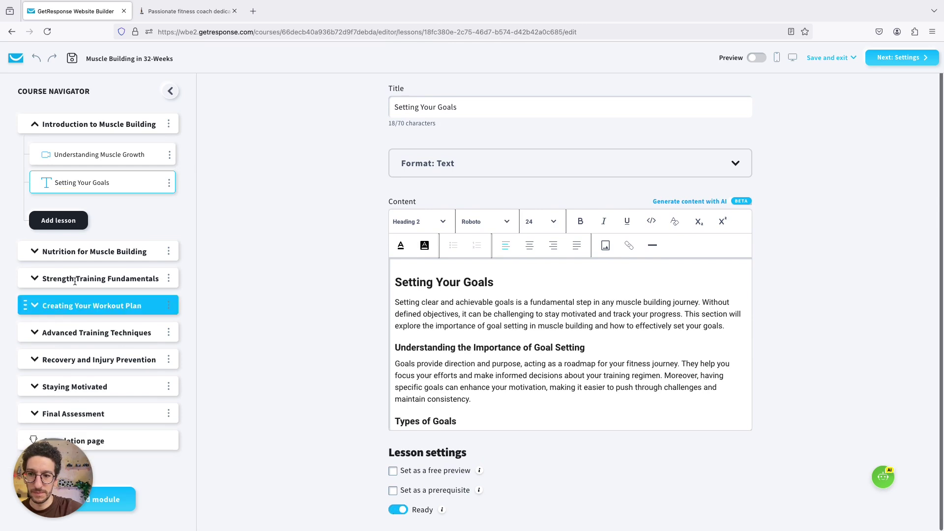
- Mark all lessons in the Nutrition for Muscle Building and Strength Training Fundamentals modules as ready
{"action": "left_click", "coordinate": [35, 252]}
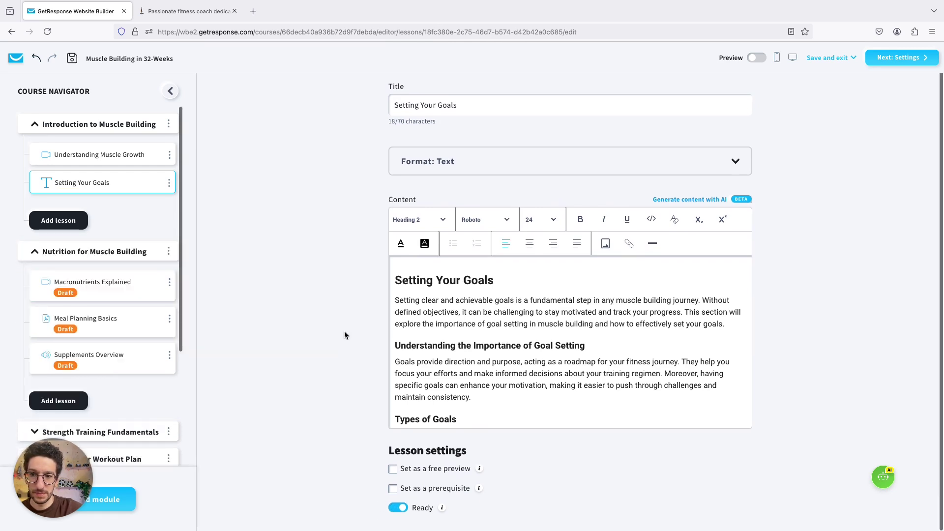
{"action": "scroll", "coordinate": [419, 426], "scroll_direction": "down", "scroll_amount": 4}
{"action": "left_click", "coordinate": [397, 510]}
{"action": "left_click", "coordinate": [86, 310]}
{"action": "left_click", "coordinate": [89, 339]}
{"action": "left_click", "coordinate": [98, 403]}
{"action": "left_click", "coordinate": [108, 436]}
{"action": "scroll", "coordinate": [107, 317], "scroll_direction": "down", "scroll_amount": 3}
{"action": "left_click", "coordinate": [107, 317]}
{"action": "left_click", "coordinate": [105, 339]}
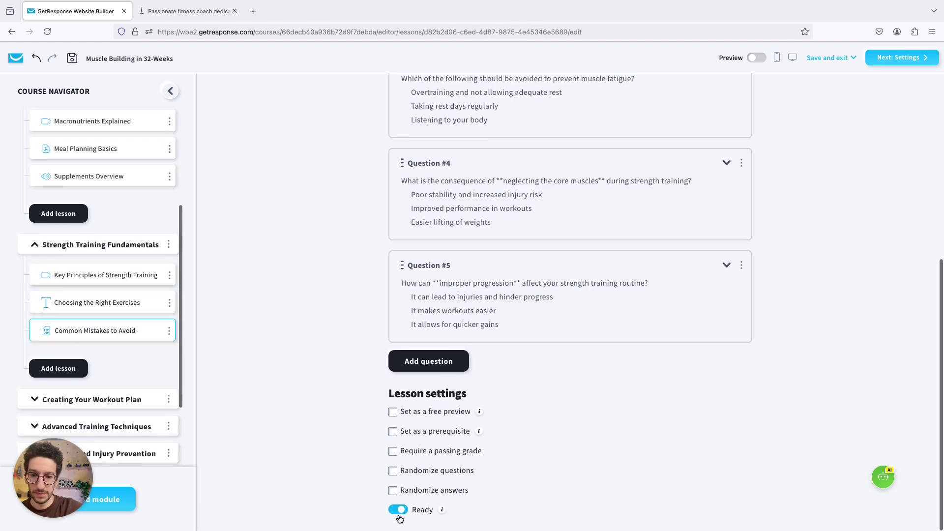
- Mark the lessons in the Creating Your Workout Plan, Advanced Training Techniques, and Recovery and Injury Prevention modules as ready
{"action": "left_click", "coordinate": [93, 396]}
{"action": "left_click", "coordinate": [74, 233]}
{"action": "left_click", "coordinate": [89, 256]}
{"action": "left_click", "coordinate": [96, 334]}
{"action": "left_click", "coordinate": [95, 394]}
{"action": "scroll", "coordinate": [99, 392], "scroll_direction": "down", "scroll_amount": 3}
{"action": "left_click", "coordinate": [98, 392]}
{"action": "left_click", "coordinate": [98, 418]}
{"action": "scroll", "coordinate": [108, 417], "scroll_direction": "down", "scroll_amount": 3}
{"action": "left_click", "coordinate": [114, 320]}
- Mark the Staying Motivated and Final Assessment lessons as ready, and save the course and exit the editor
{"action": "left_click", "coordinate": [98, 388]}
{"action": "scroll", "coordinate": [98, 354], "scroll_direction": "down", "scroll_amount": 3}
{"action": "left_click", "coordinate": [94, 314]}
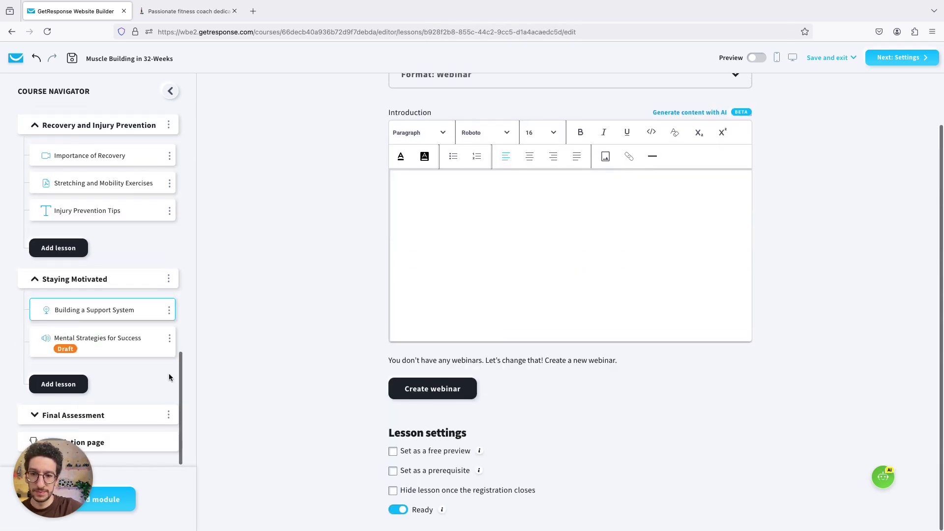
{"action": "left_click", "coordinate": [98, 346]}
{"action": "left_click", "coordinate": [73, 416]}
{"action": "scroll", "coordinate": [159, 388], "scroll_direction": "down", "scroll_amount": 2}
{"action": "left_click", "coordinate": [98, 346]}
{"action": "left_click", "coordinate": [98, 374]}
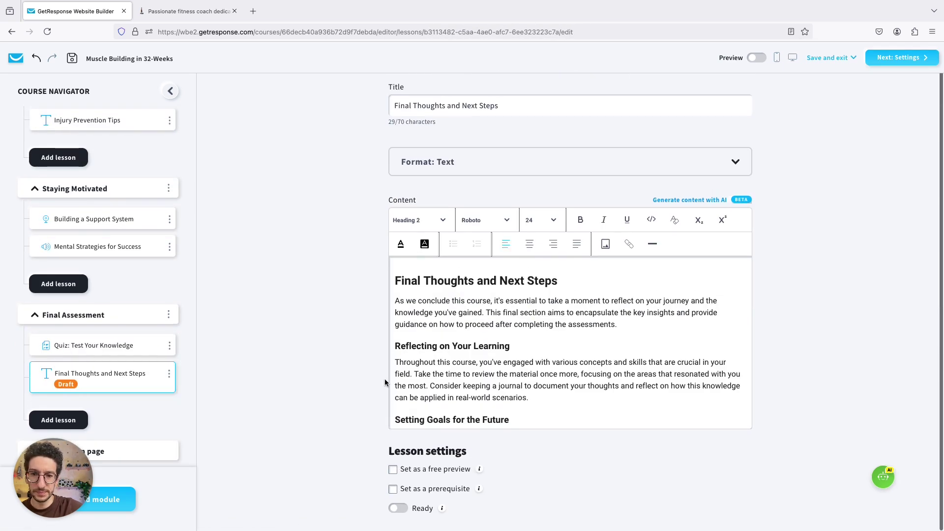
{"action": "left_click", "coordinate": [98, 442]}
- Check the updated course content listing on the public Muscle Building in 32-Weeks page
{"action": "key", "text": "ctrl+Tab"}
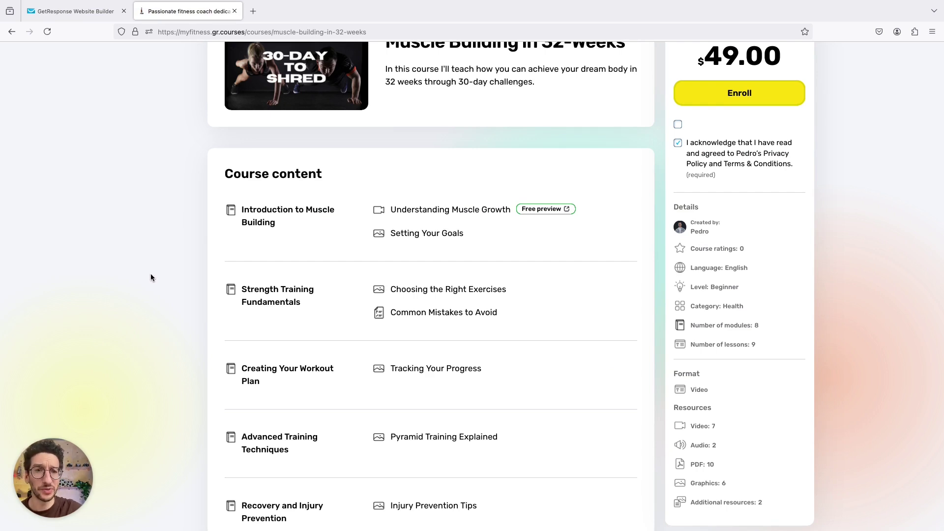
{"action": "scroll", "coordinate": [151, 277], "scroll_direction": "down", "scroll_amount": 2}
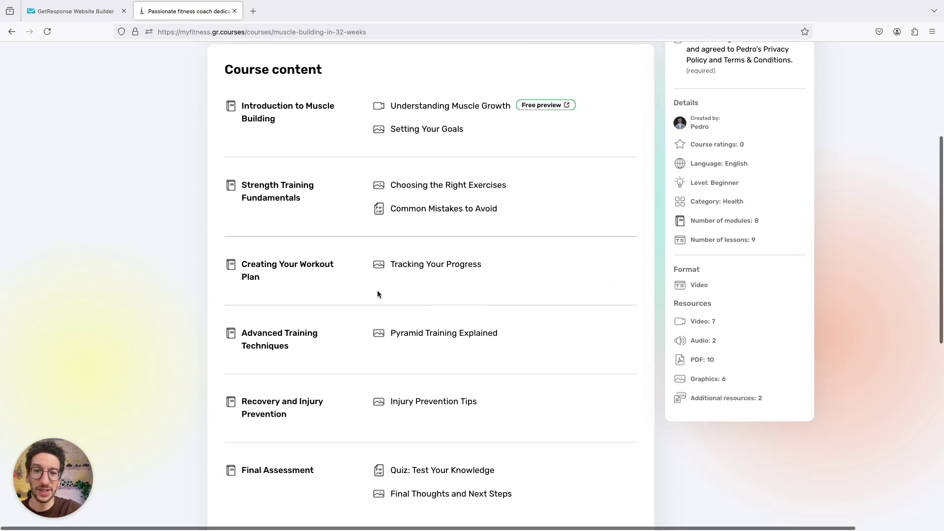
{"action": "scroll", "coordinate": [364, 280], "scroll_direction": "down", "scroll_amount": 4}
{"action": "scroll", "coordinate": [400, 228], "scroll_direction": "up", "scroll_amount": 4}
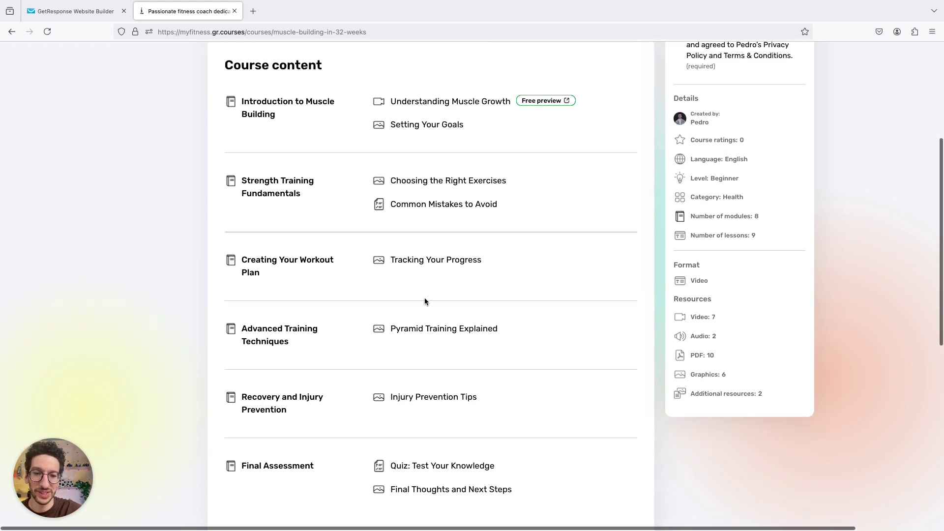
{"action": "scroll", "coordinate": [424, 297], "scroll_direction": "up", "scroll_amount": 1}
- Open the overview of the Muscle Building in 16-Weeks course and examine its performance figures and enrollment, engagement, revenue and order charts
{"action": "key", "text": "ctrl+shift+Tab"}
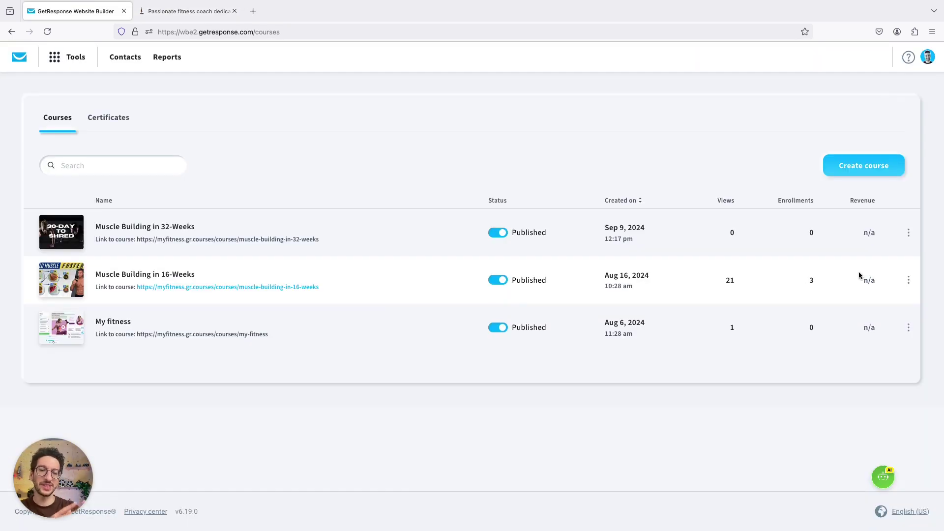
{"action": "left_click", "coordinate": [909, 280]}
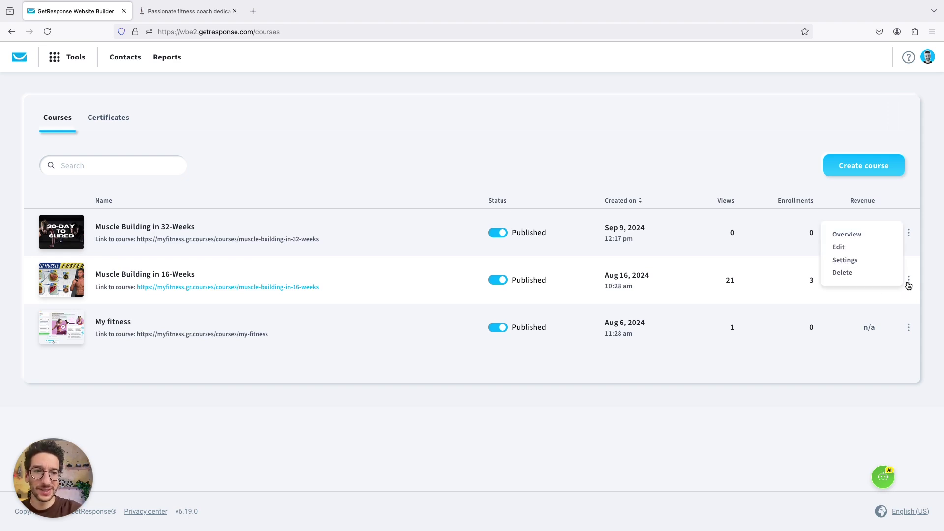
{"action": "left_click", "coordinate": [852, 235]}
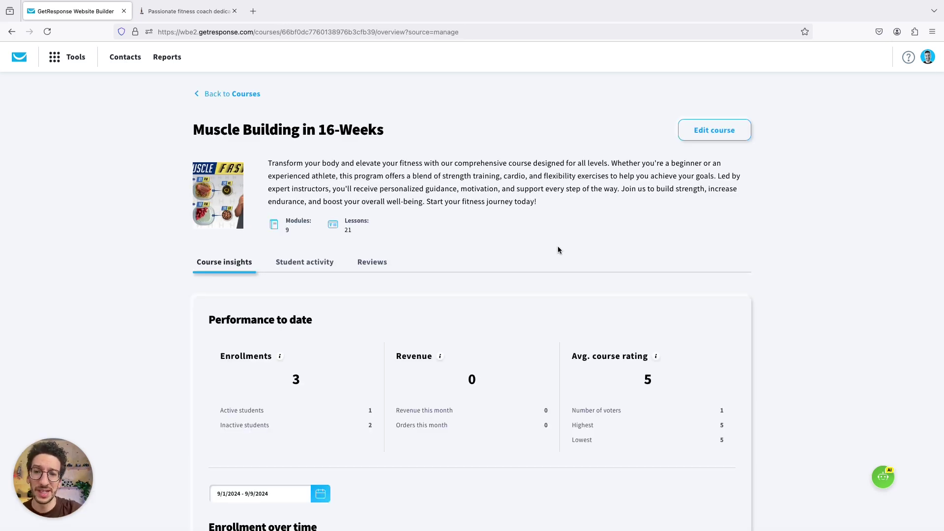
{"action": "scroll", "coordinate": [557, 247], "scroll_direction": "down", "scroll_amount": 3}
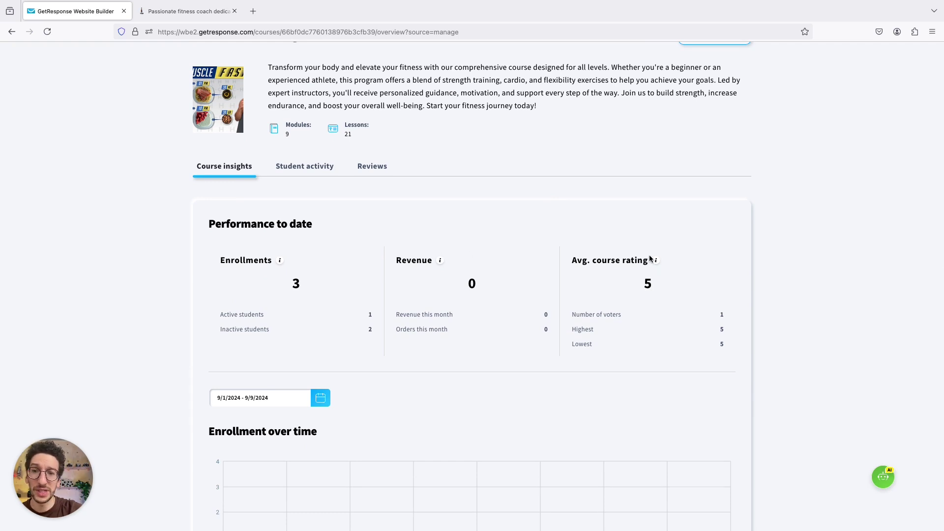
{"action": "scroll", "coordinate": [145, 231], "scroll_direction": "down", "scroll_amount": 6}
{"action": "scroll", "coordinate": [152, 247], "scroll_direction": "down", "scroll_amount": 8}
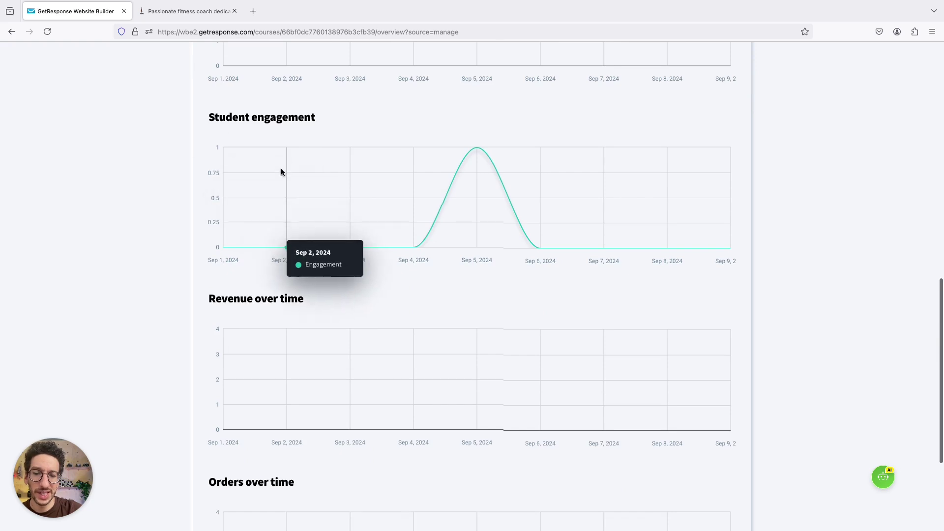
{"action": "scroll", "coordinate": [282, 172], "scroll_direction": "down", "scroll_amount": 5}
{"action": "scroll", "coordinate": [294, 265], "scroll_direction": "up", "scroll_amount": 18}
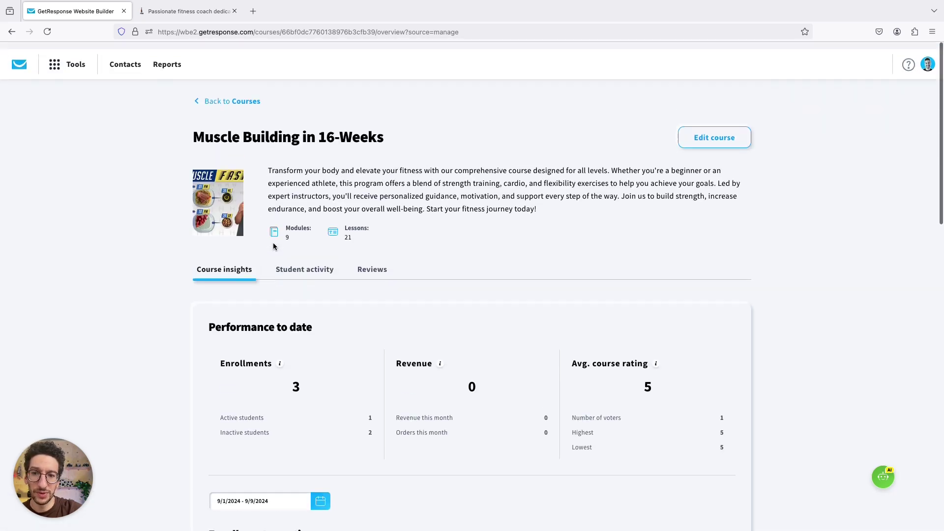
- View the student activity and the reviews of the Muscle Building in 16-Weeks course
{"action": "left_click", "coordinate": [291, 270]}
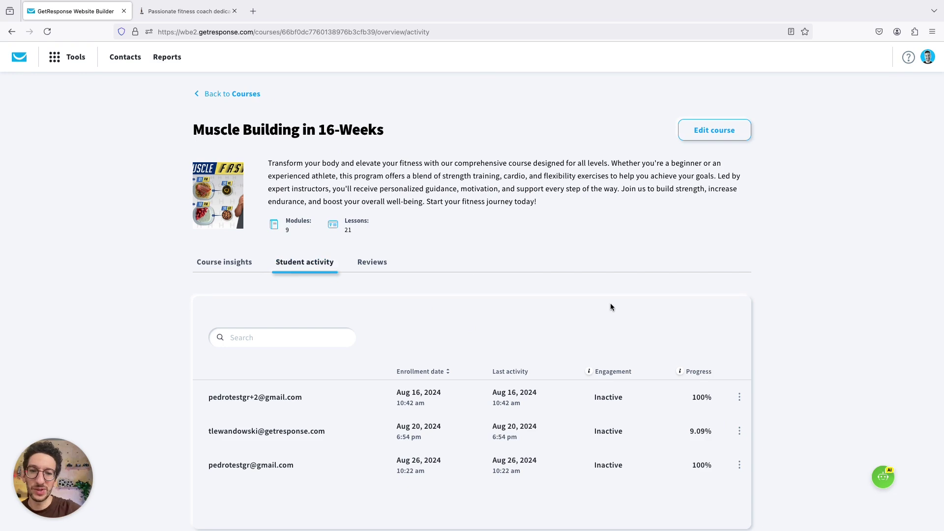
{"action": "scroll", "coordinate": [612, 308], "scroll_direction": "down", "scroll_amount": 2}
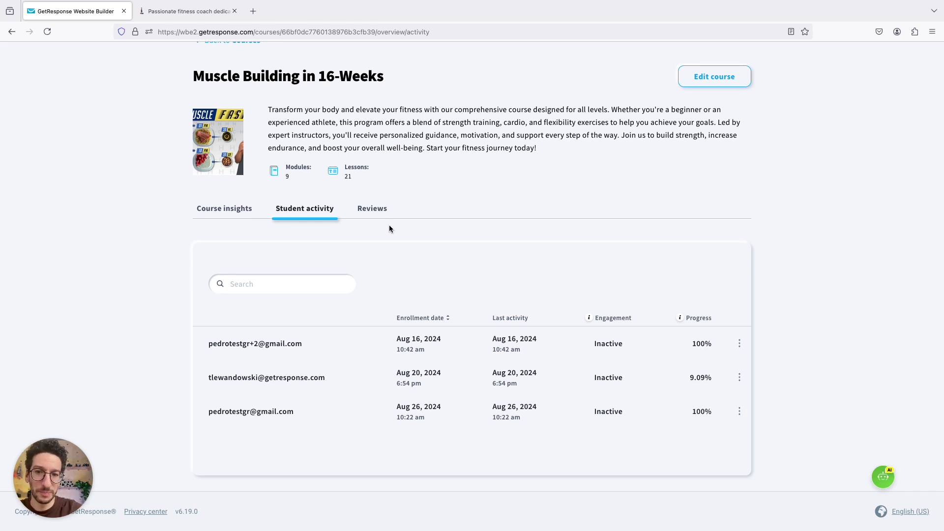
{"action": "left_click", "coordinate": [372, 208]}
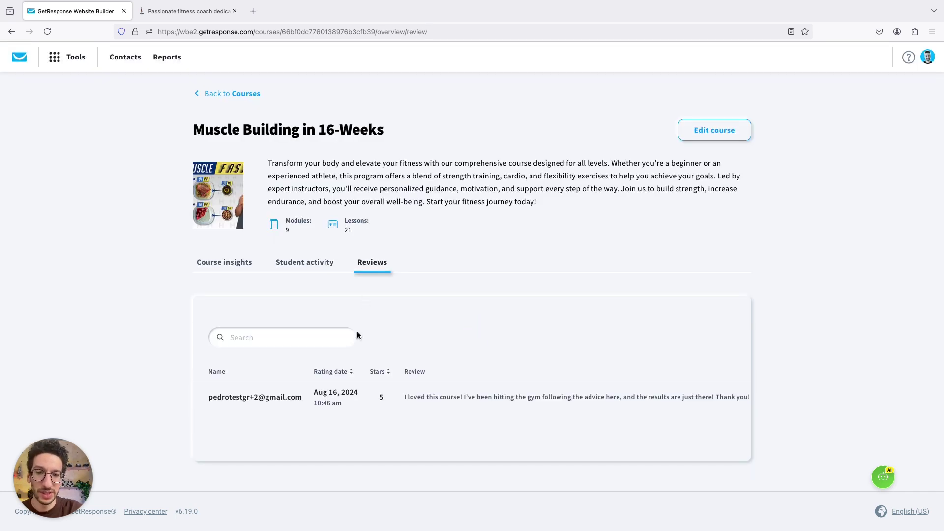